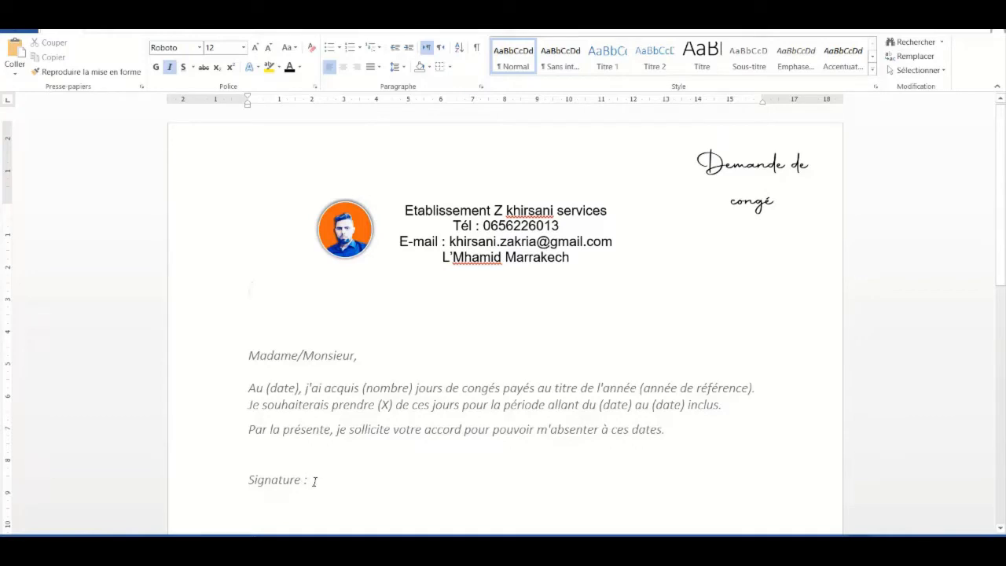
# Open the publipostage workbook from the intro logo folder in Excel
pyautogui.scroll(-1, 1003, 267)
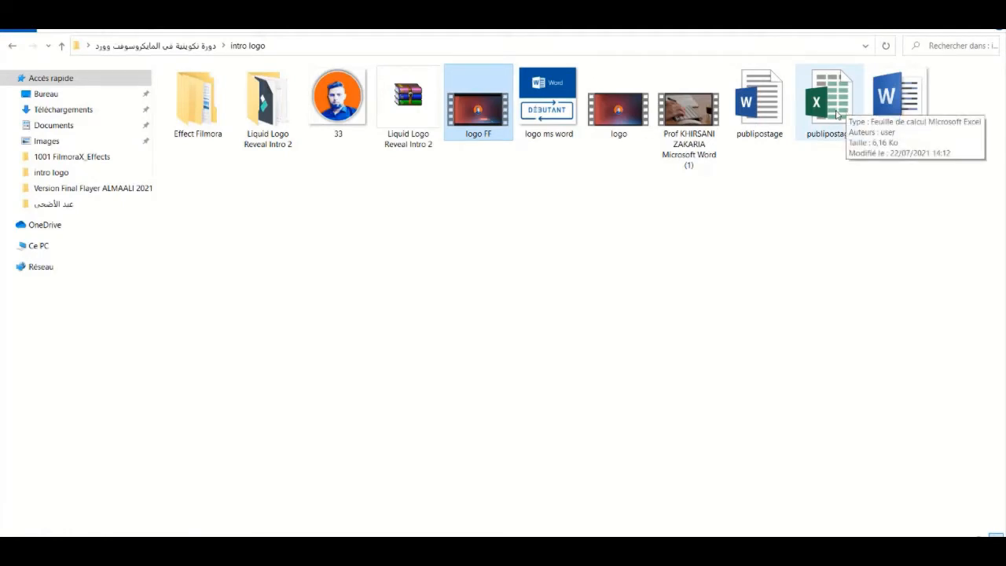
pyautogui.click(837, 115)
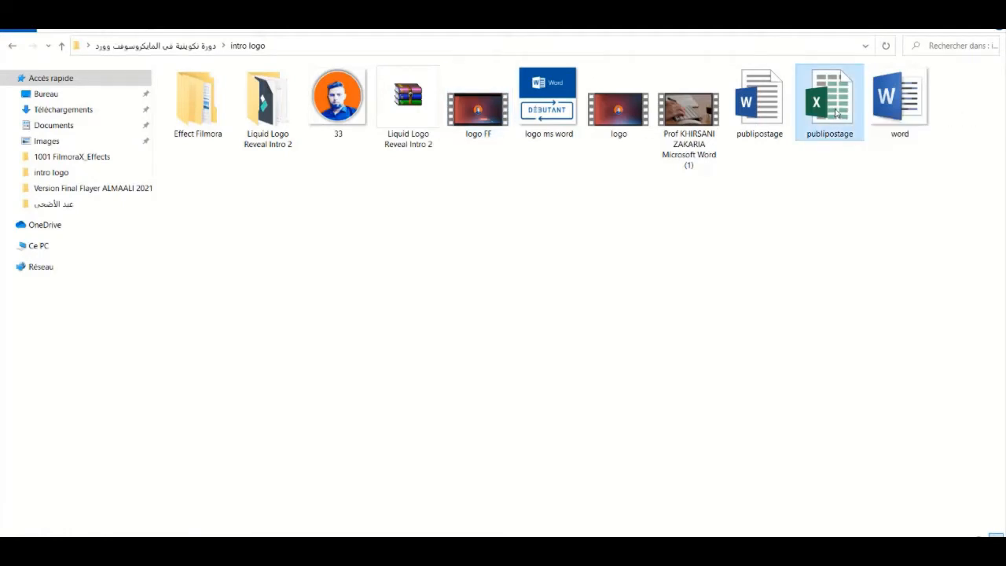
pyautogui.doubleClick(836, 115)
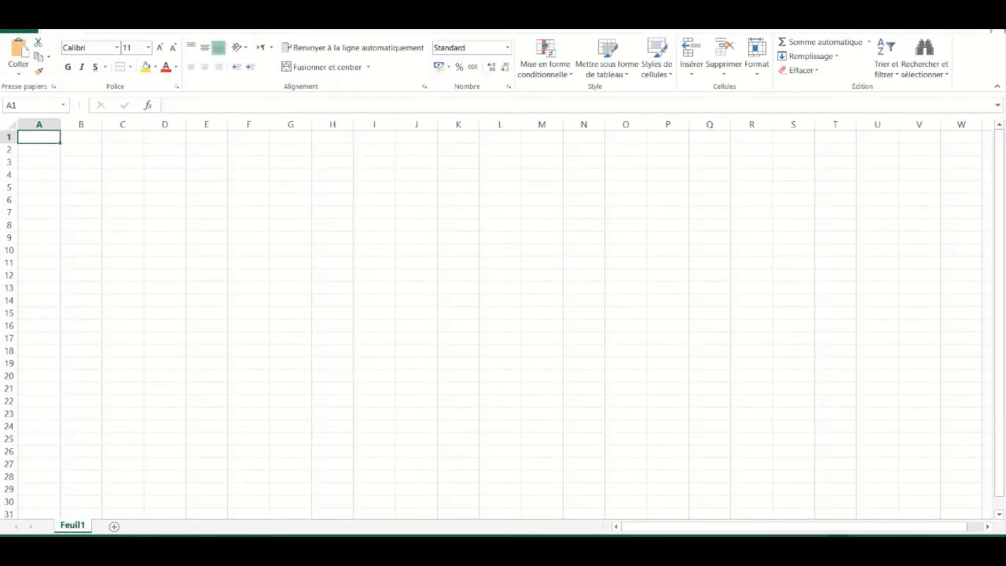
# Check the letter's placeholders, then enter the Date header in A1
pyautogui.click(259, 551)
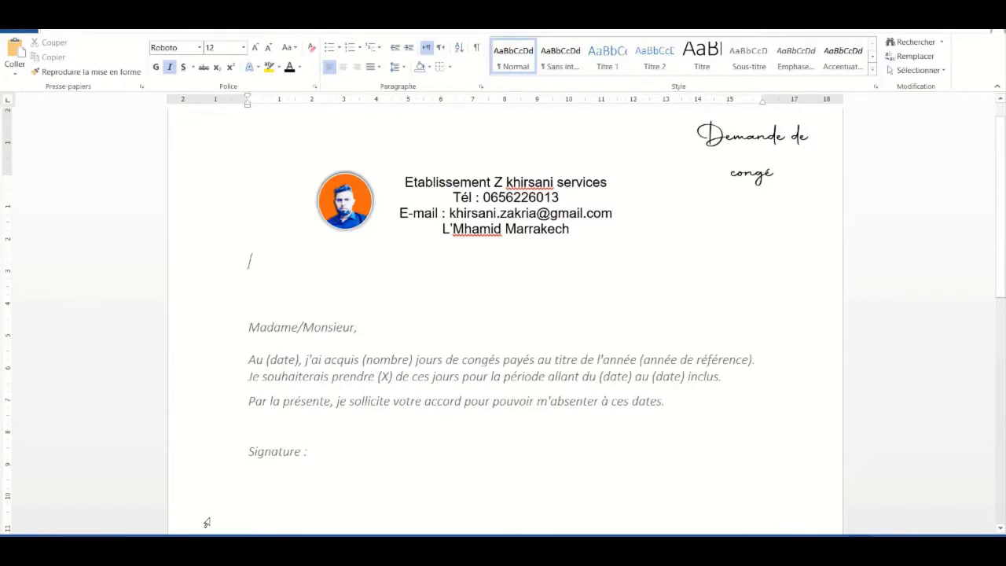
pyautogui.click(216, 550)
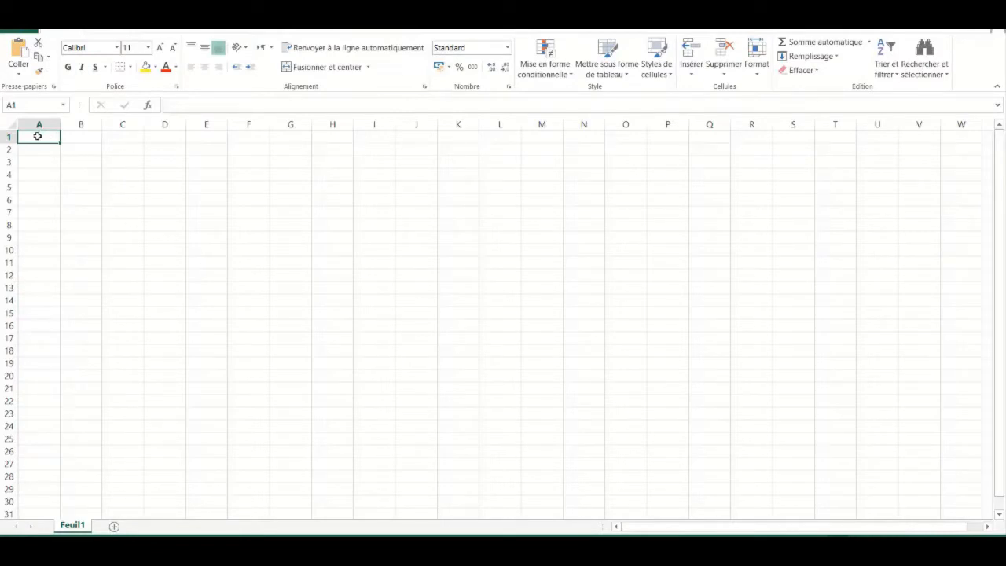
pyautogui.write('date')
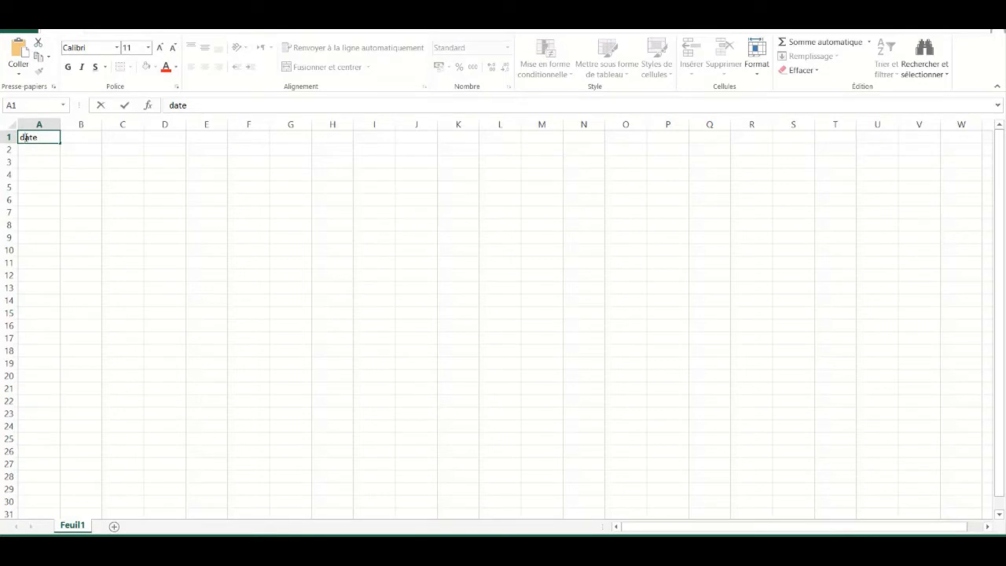
pyautogui.click(78, 138)
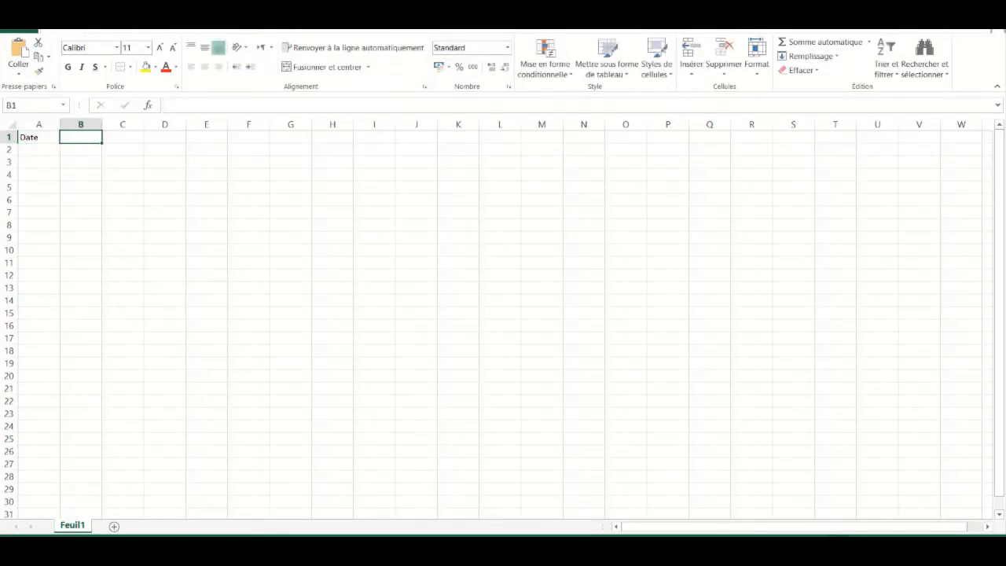
# Recheck the letter and add the Nb_jours header in B1
pyautogui.moveTo(182, 548)
pyautogui.click(182, 495)
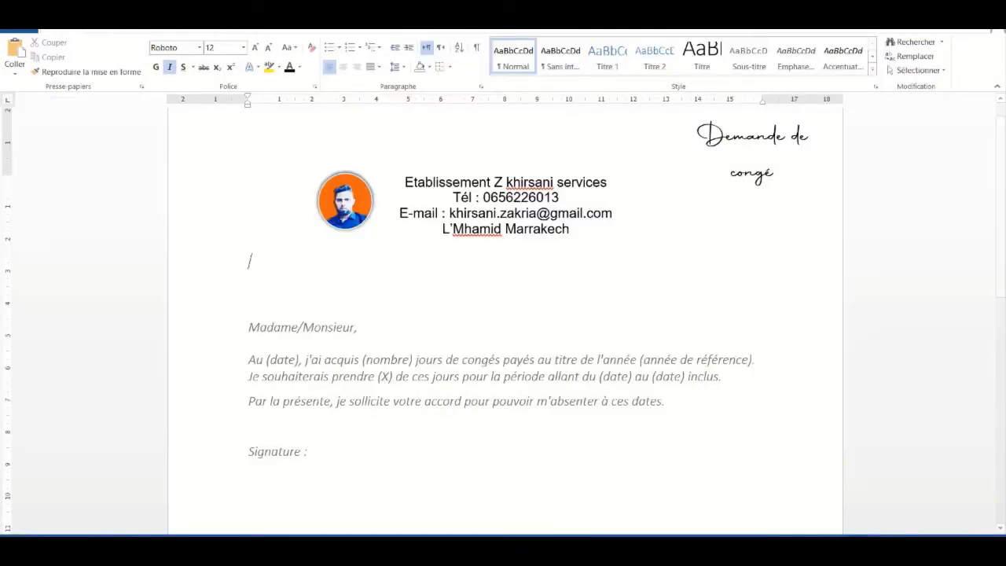
pyautogui.click(224, 548)
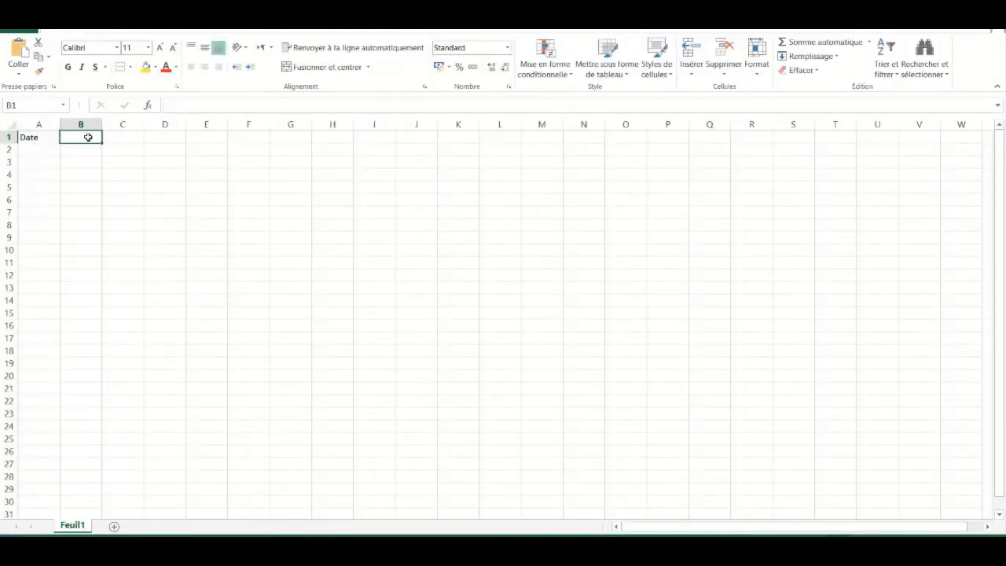
pyautogui.write('N')
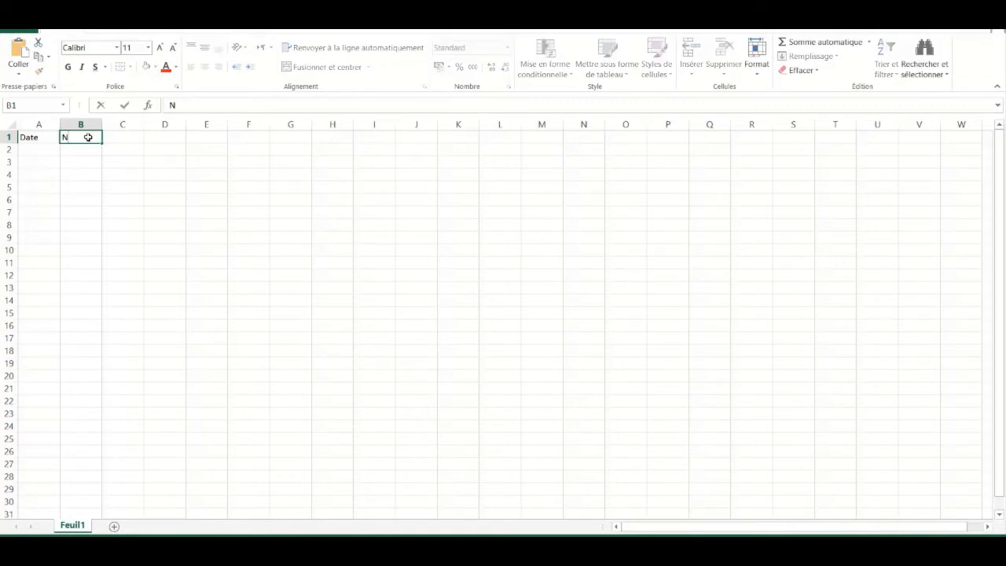
pyautogui.write('b_jours')
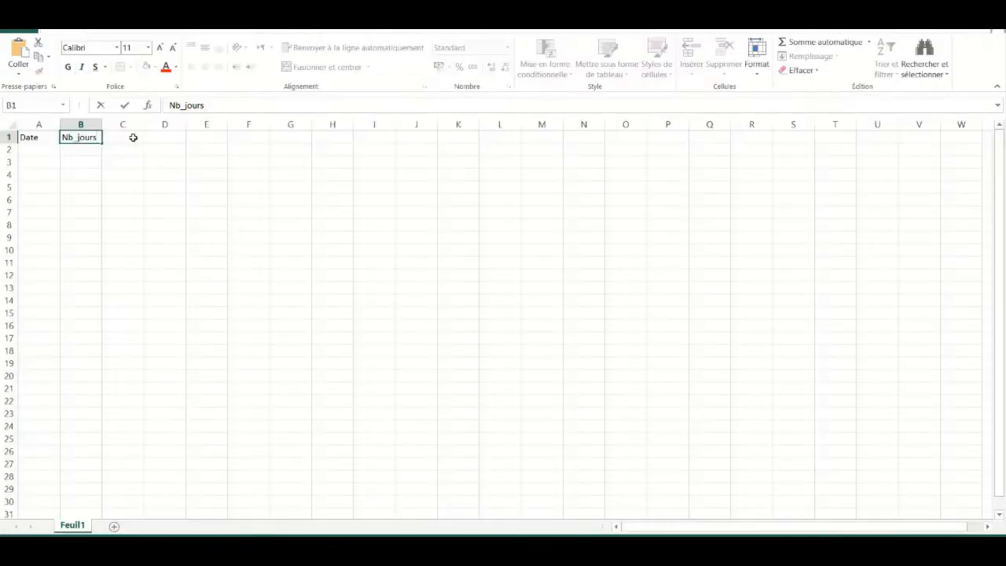
pyautogui.click(133, 138)
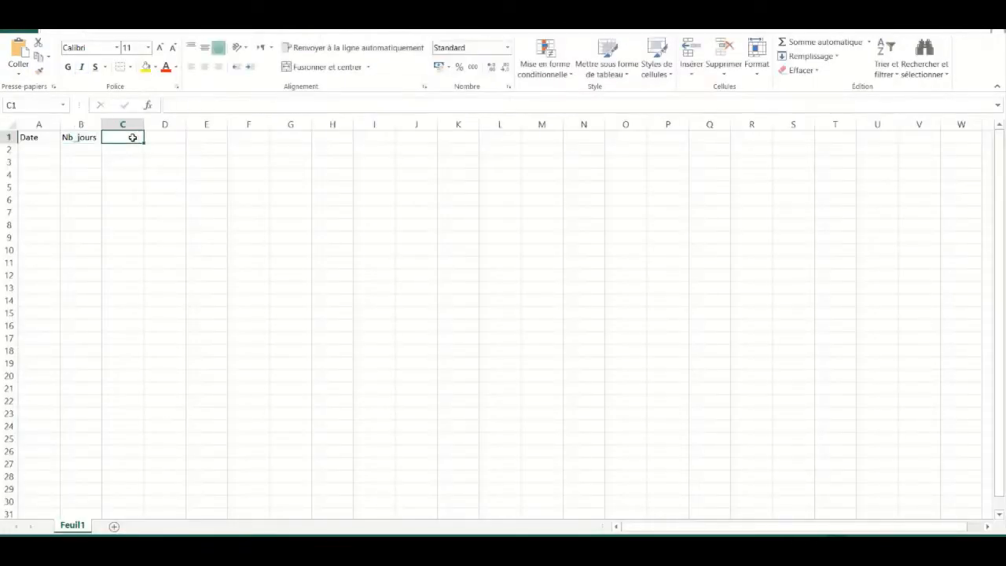
# Add the année_ref header in C1, comparing it against the letter
pyautogui.write('année')
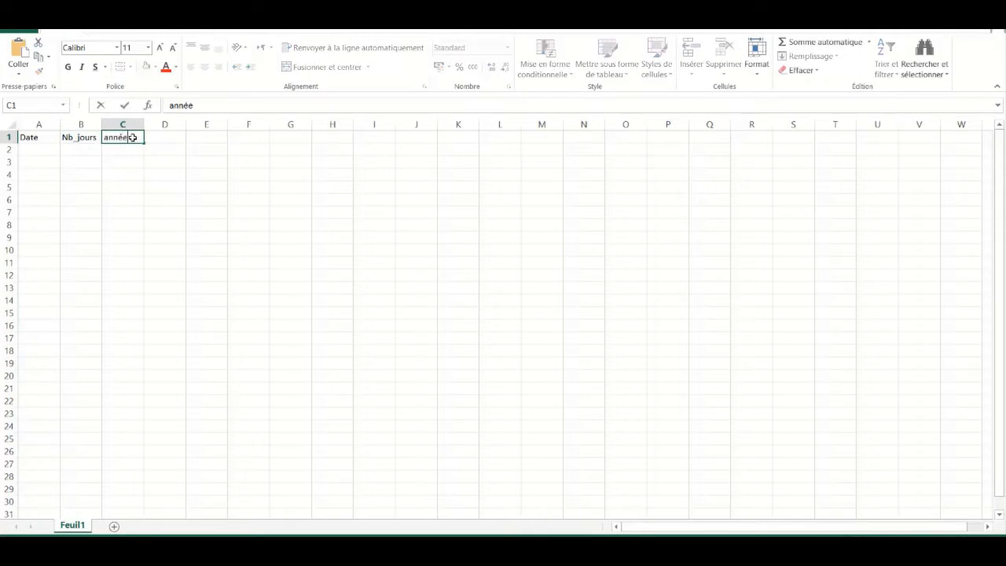
pyautogui.write('_ret')
pyautogui.click(235, 551)
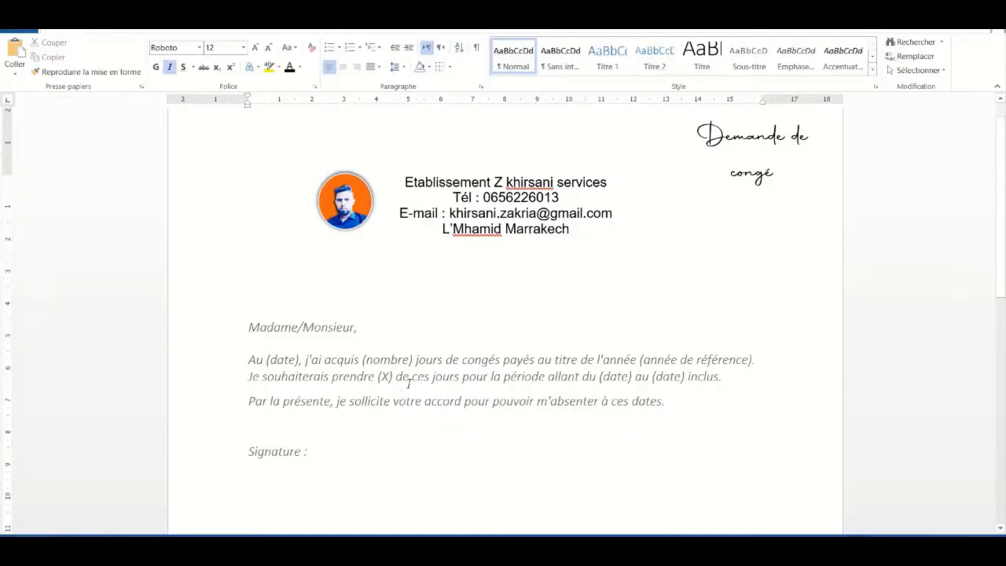
pyautogui.click(228, 551)
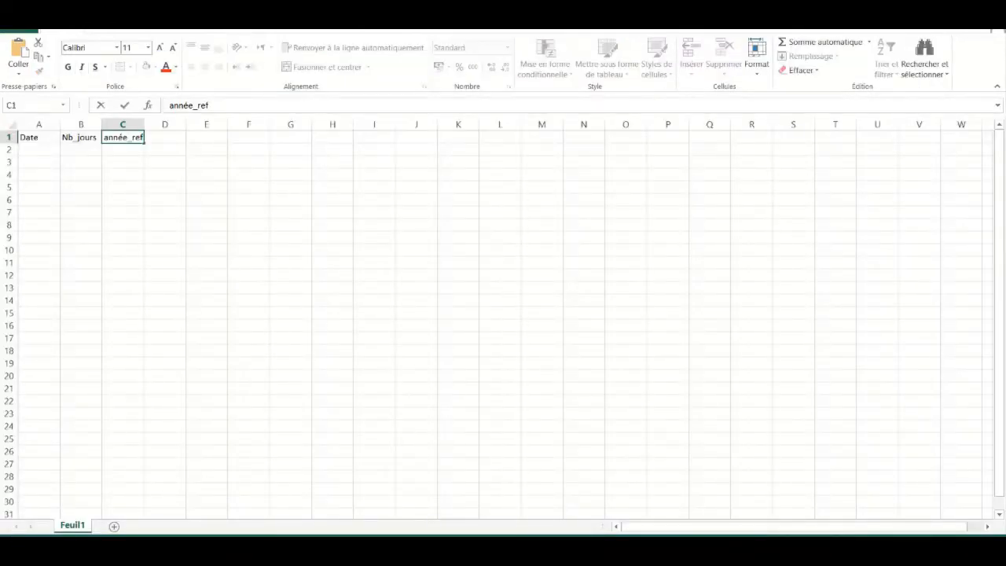
pyautogui.click(236, 552)
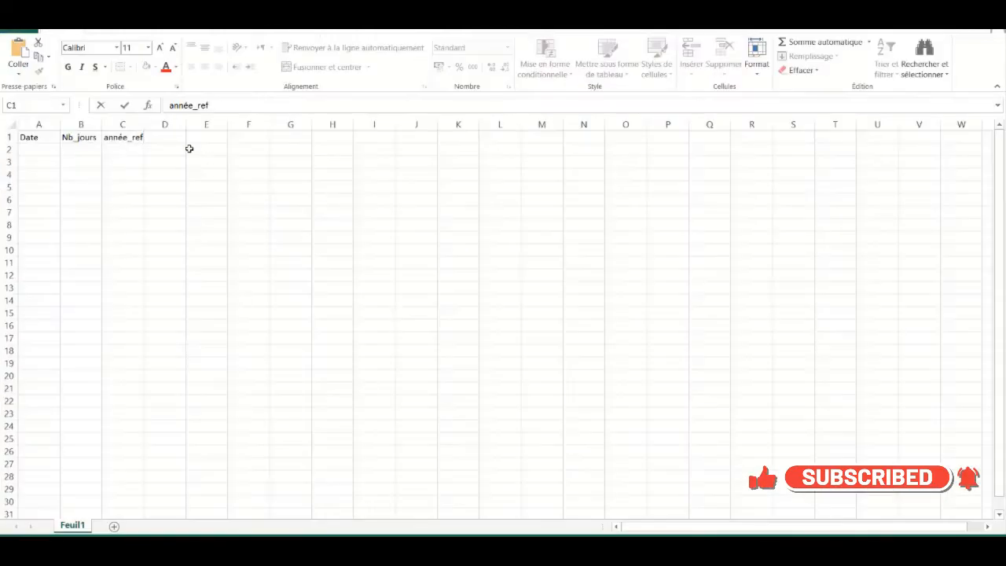
pyautogui.click(169, 136)
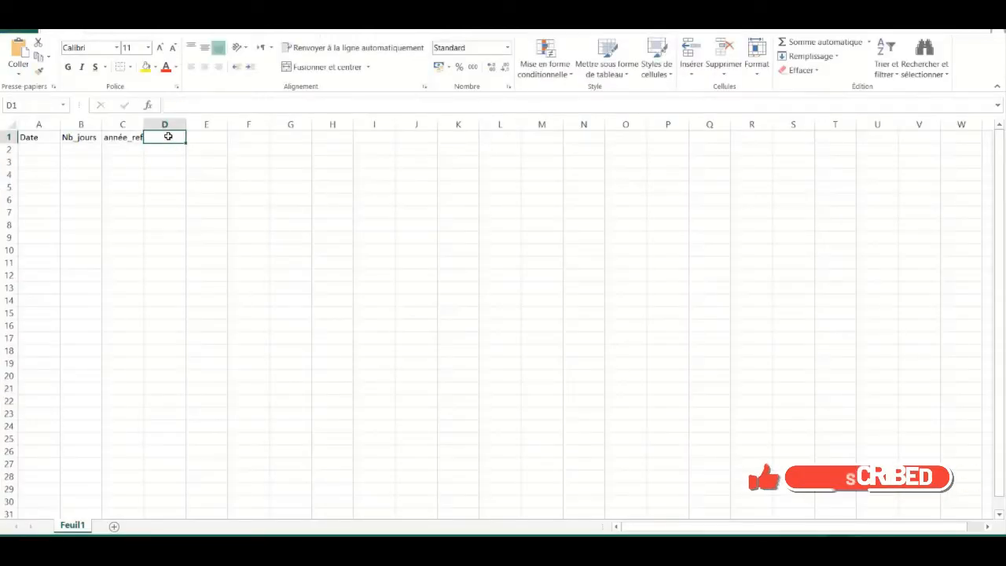
# Enter date_début in D1, autofit column D, and add date-fin in E1
pyautogui.write('date')
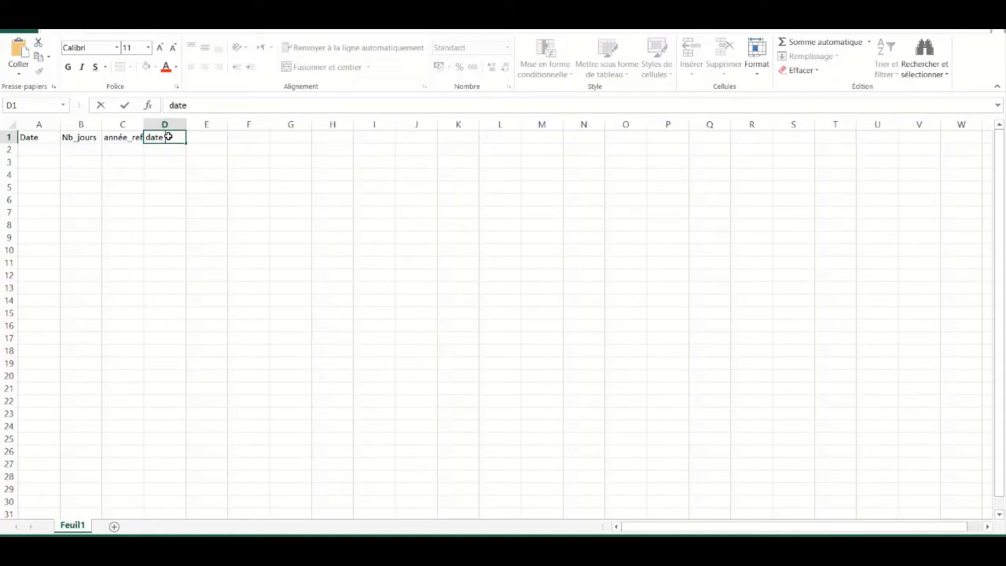
pyautogui.write('_début')
pyautogui.doubleClick(187, 124)
pyautogui.click(224, 136)
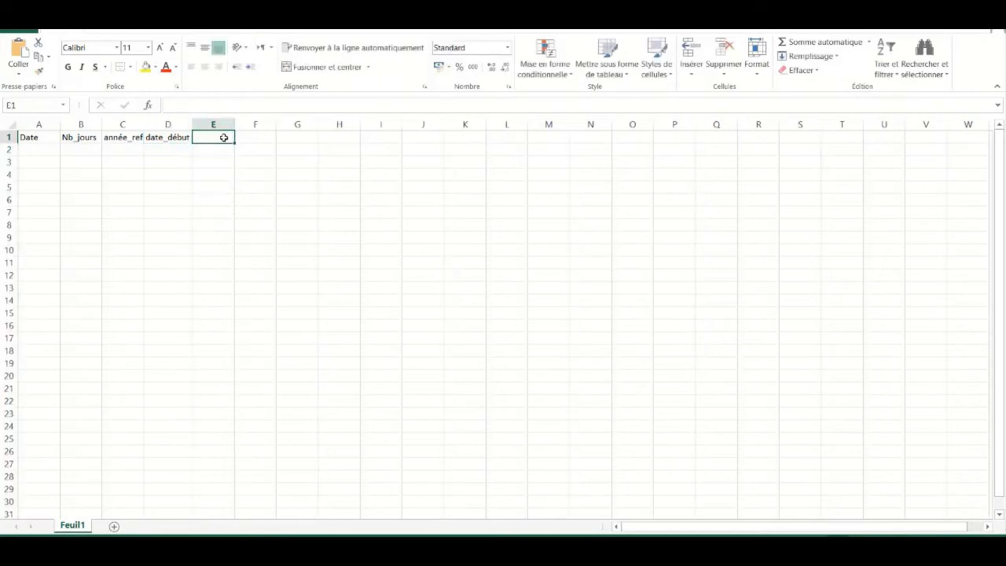
pyautogui.write('date')
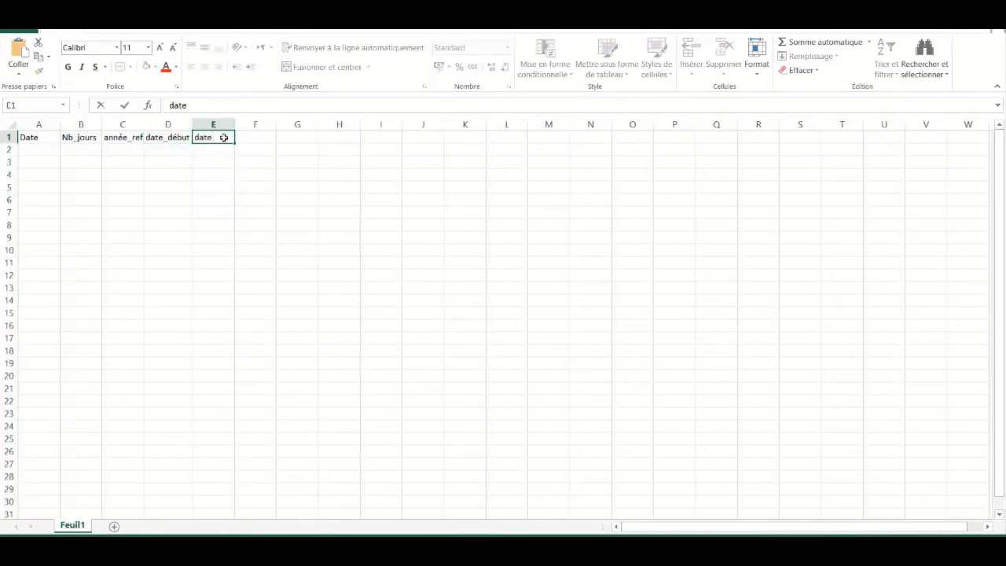
pyautogui.write('-fin')
pyautogui.click(37, 150)
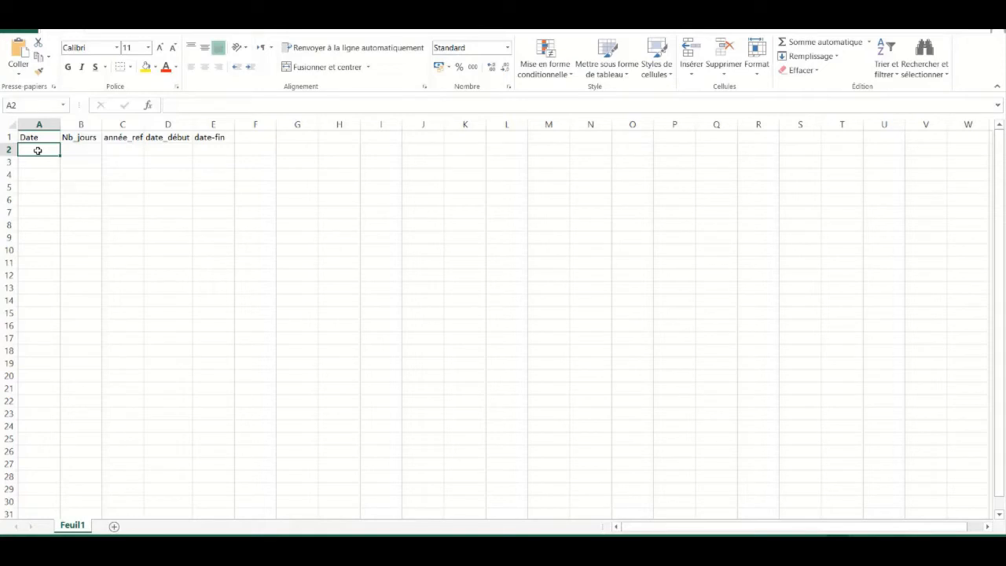
# Enter 22/07/2021 in A2 and fill the dates down to 25/07/2021 in A5
pyautogui.write('22/')
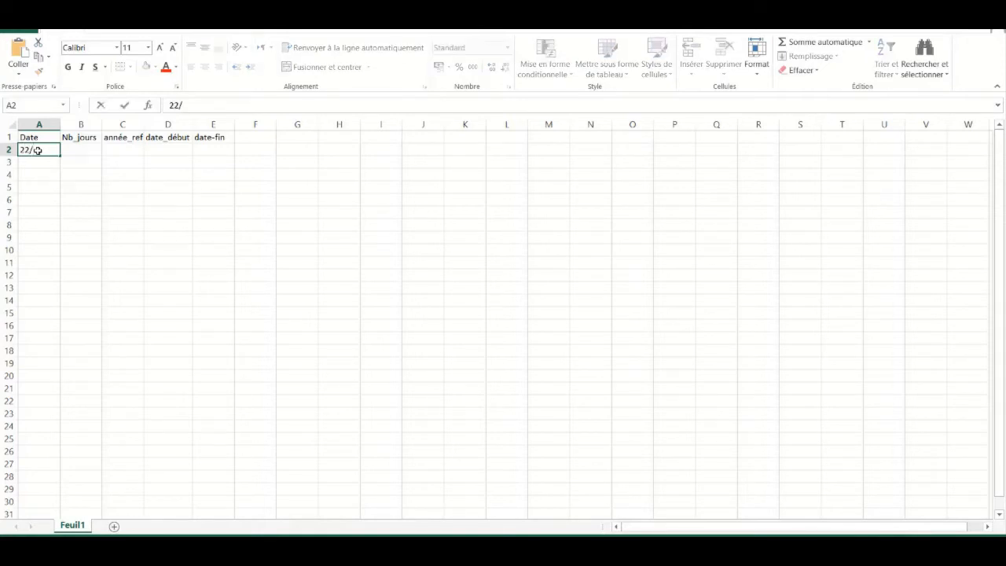
pyautogui.write('07/2021')
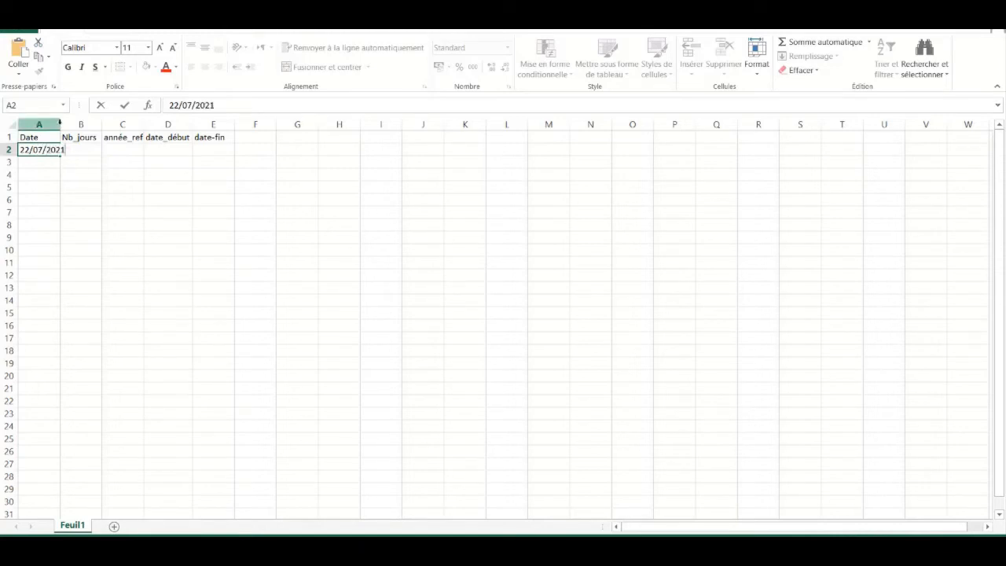
pyautogui.click(59, 124)
pyautogui.click(55, 150)
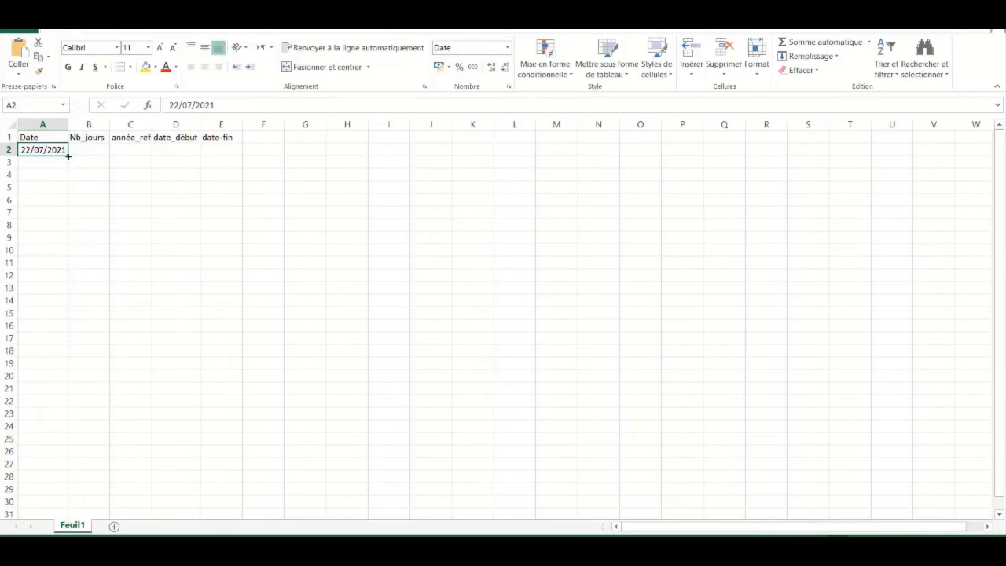
pyautogui.moveTo(68, 155); pyautogui.dragTo(68, 190)
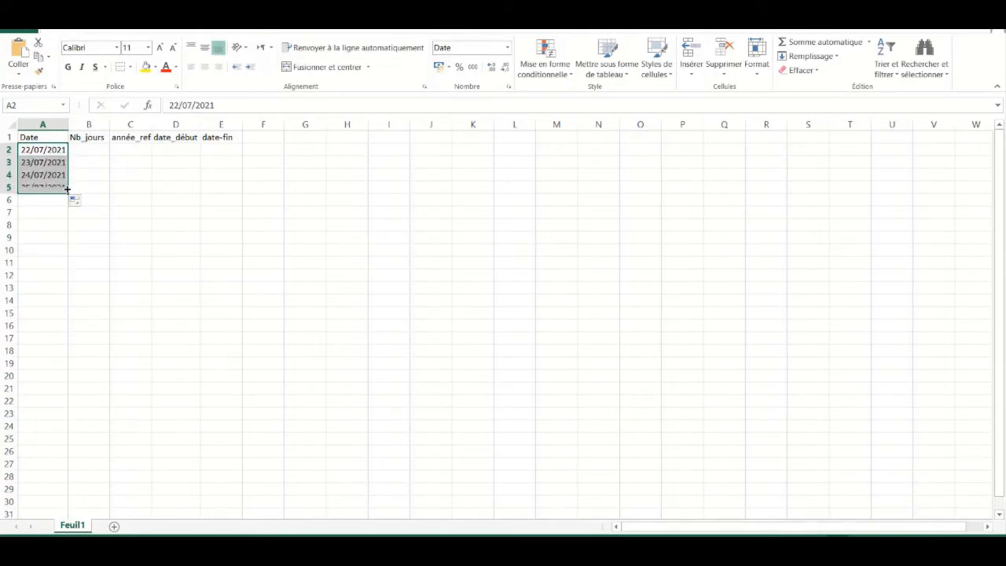
# Enter 24 in B2 and copy it down through B5
pyautogui.click(105, 149)
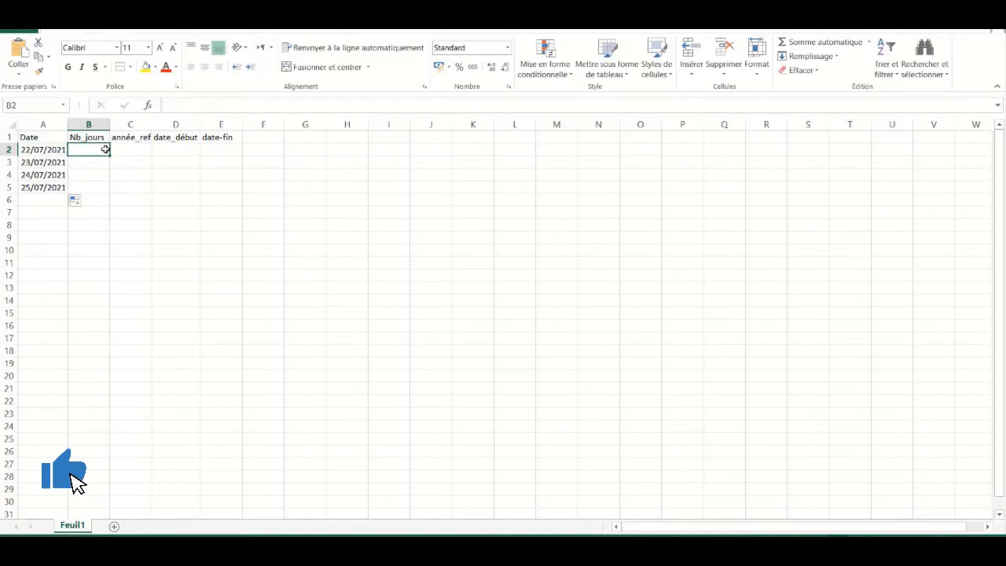
pyautogui.write('1')
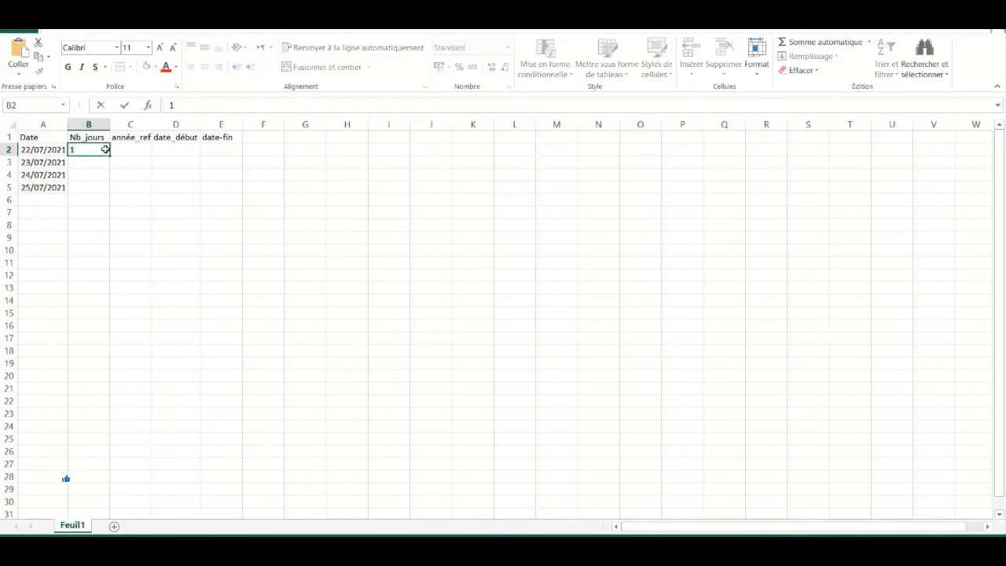
pyautogui.press('BackSpace')
pyautogui.write('24')
pyautogui.press('Return')
pyautogui.click(103, 149)
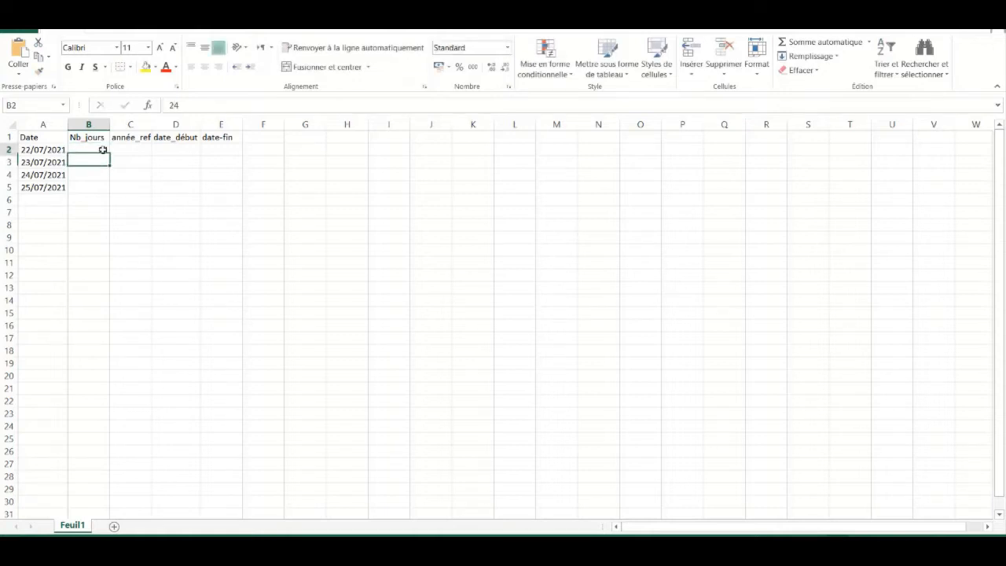
pyautogui.moveTo(109, 154); pyautogui.dragTo(109, 191)
pyautogui.click(142, 153)
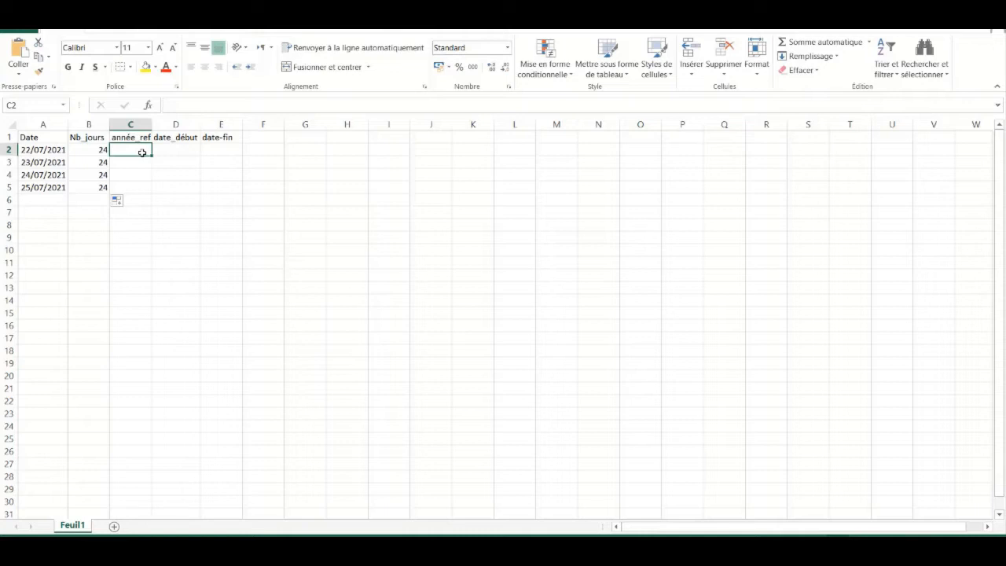
# Enter 2021 as the reference year in C2 and copy it down to C5
pyautogui.write('2021')
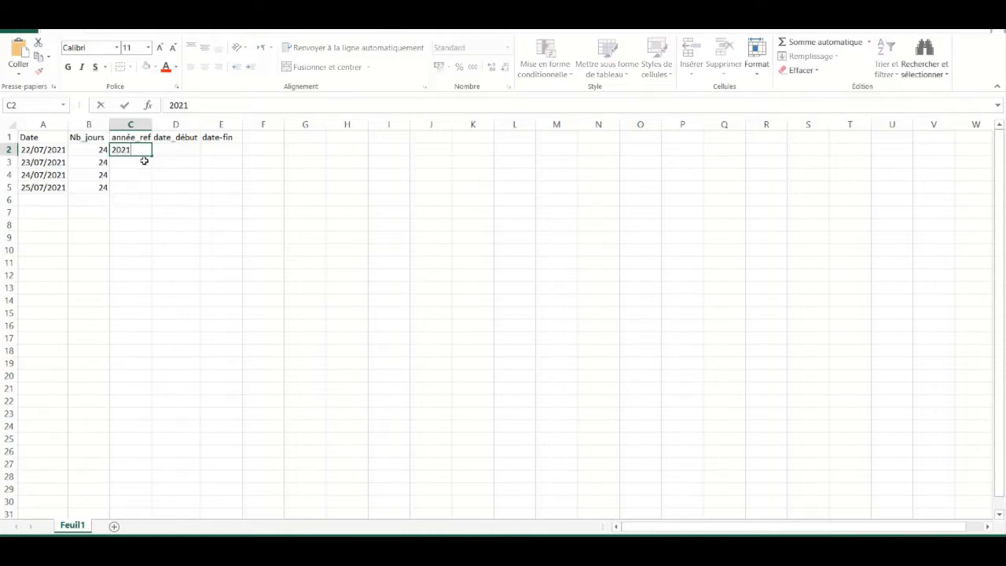
pyautogui.press('Return')
pyautogui.click(144, 149)
pyautogui.moveTo(152, 155); pyautogui.dragTo(152, 192)
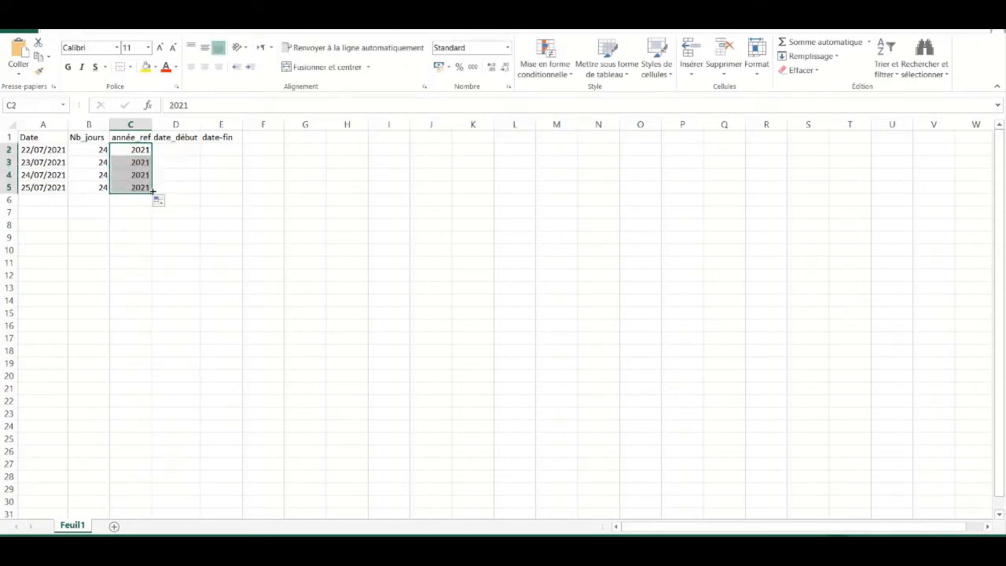
# Enter 15/07/2021 in D2 and fill start dates down to 18/07/2021
pyautogui.click(186, 148)
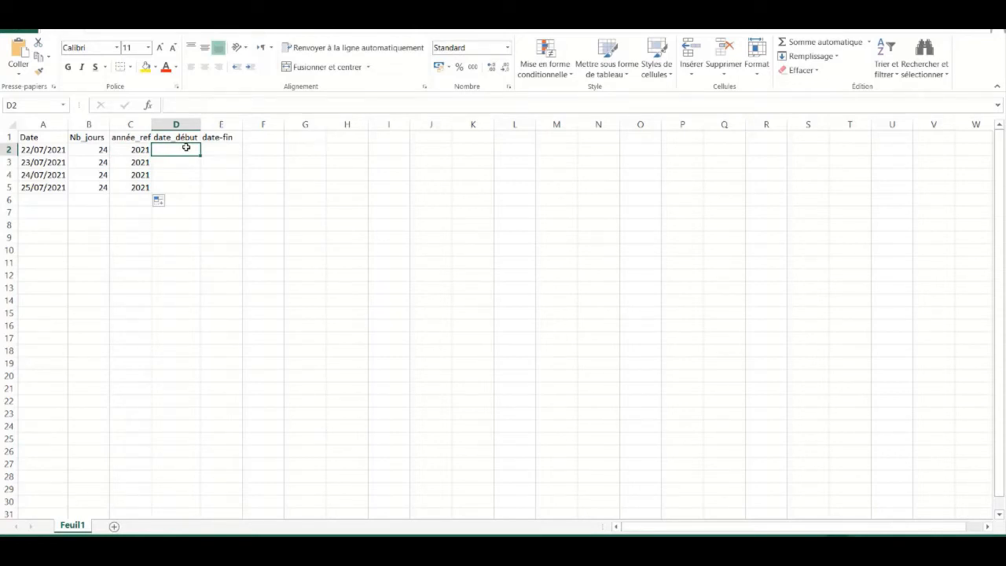
pyautogui.write('1')
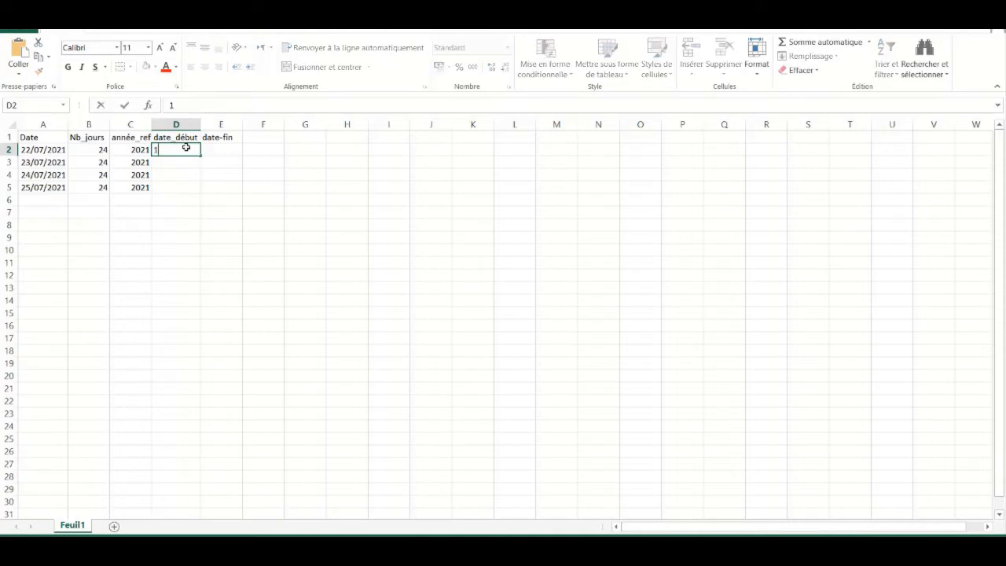
pyautogui.write('5/07/2021')
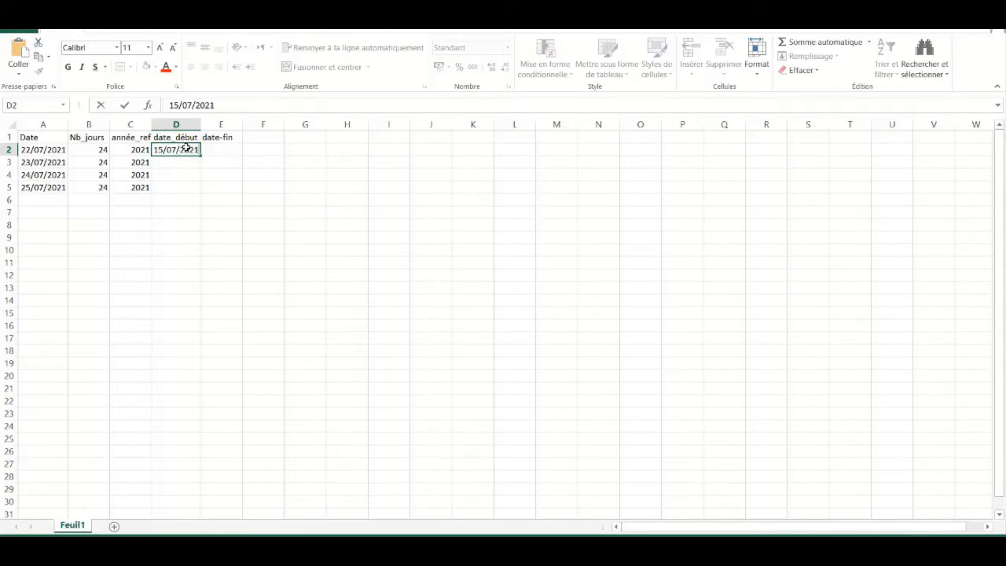
pyautogui.press('Return')
pyautogui.click(191, 150)
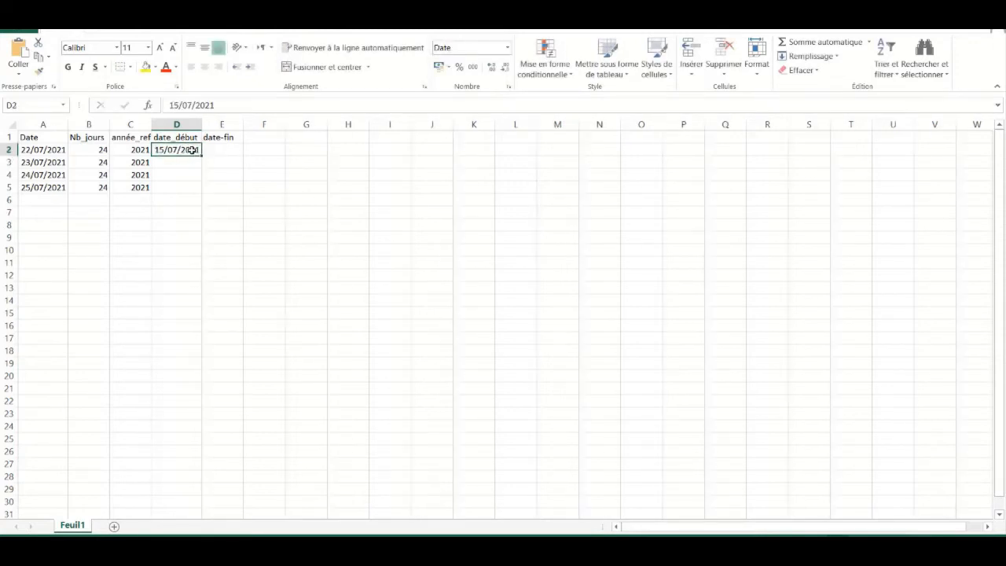
pyautogui.moveTo(203, 157); pyautogui.dragTo(203, 193)
# Enter 21/08/2021 in E2 and extend the end date down to row 5
pyautogui.click(226, 146)
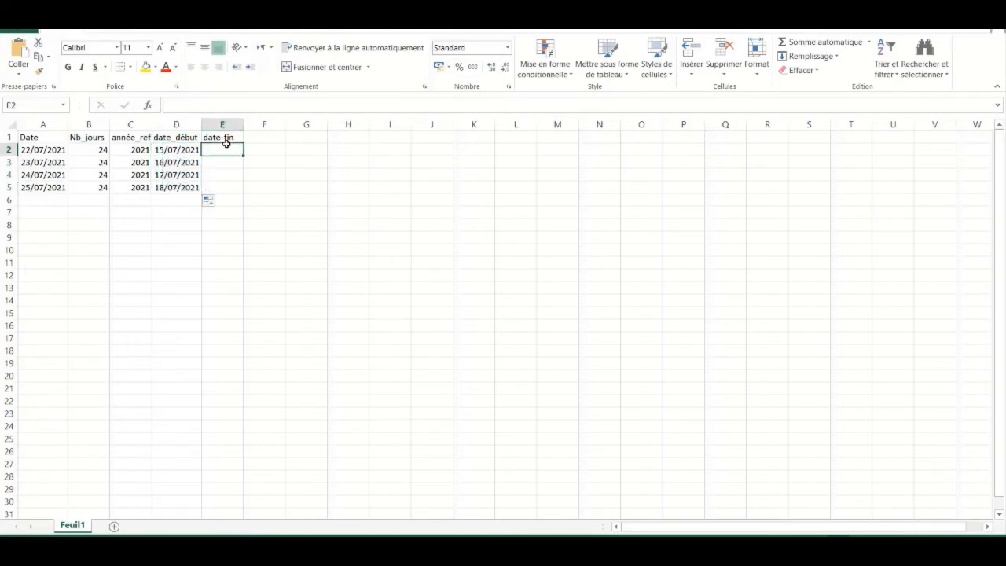
pyautogui.write('21/')
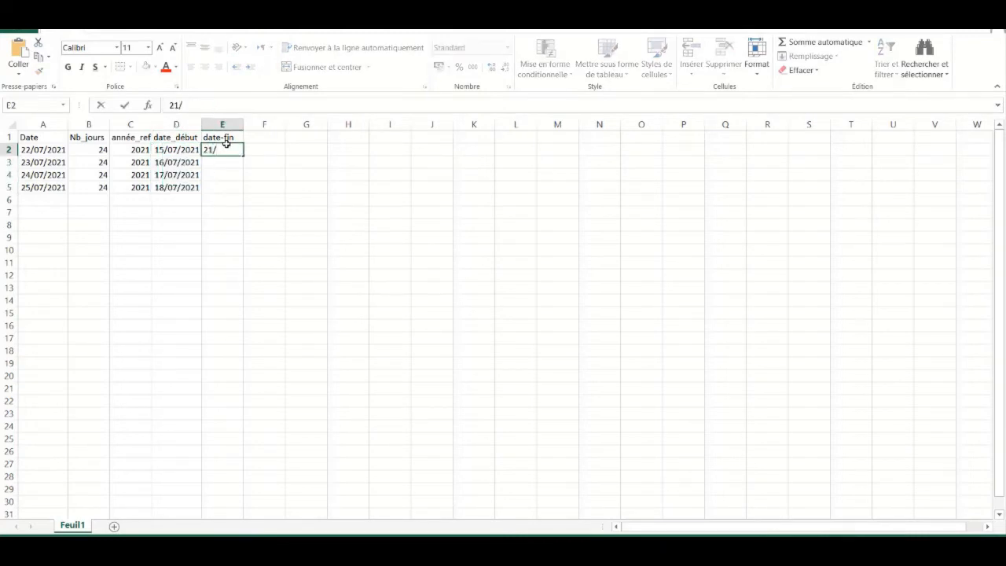
pyautogui.write('08/2021')
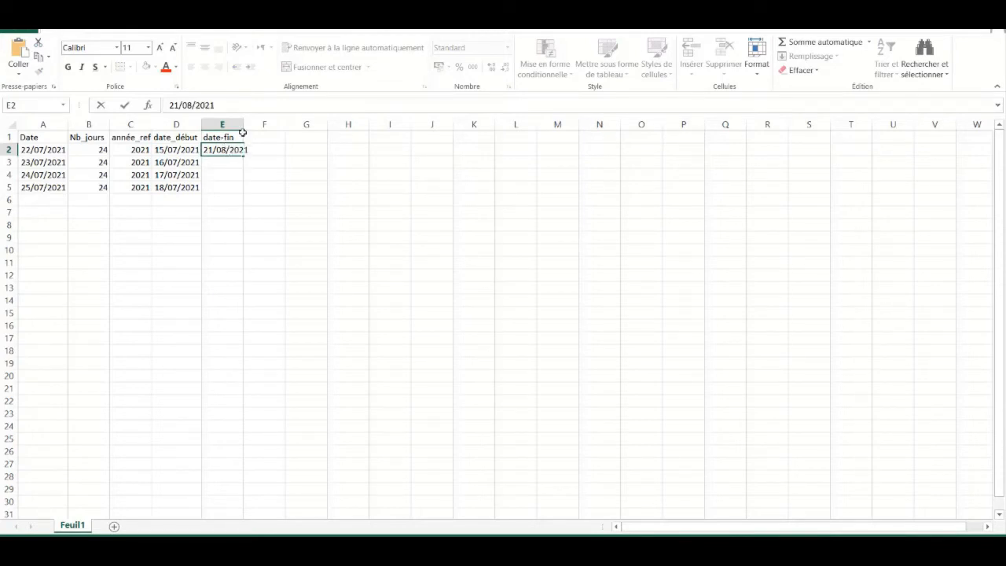
pyautogui.click(243, 125)
pyautogui.click(244, 150)
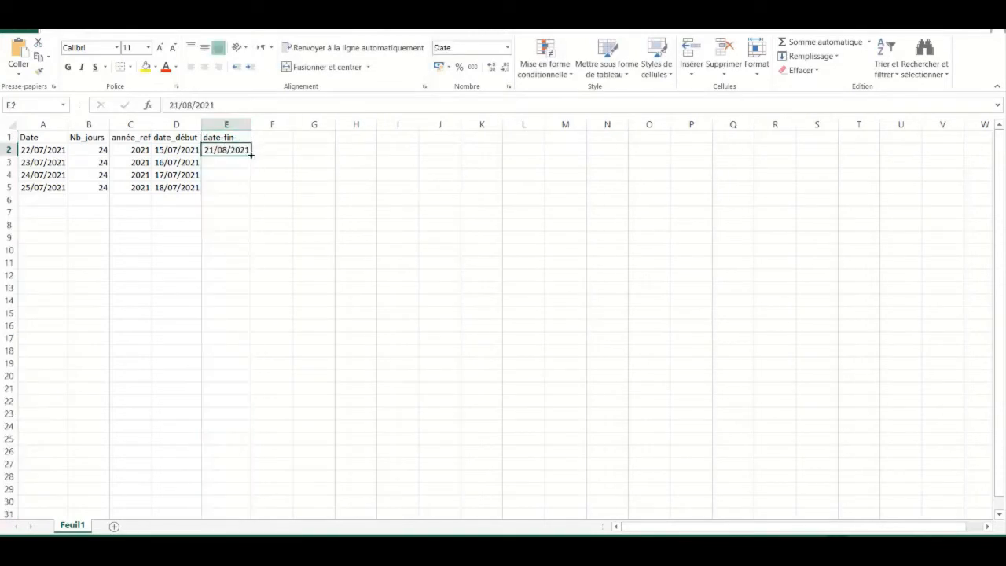
pyautogui.moveTo(250, 155); pyautogui.dragTo(250, 191)
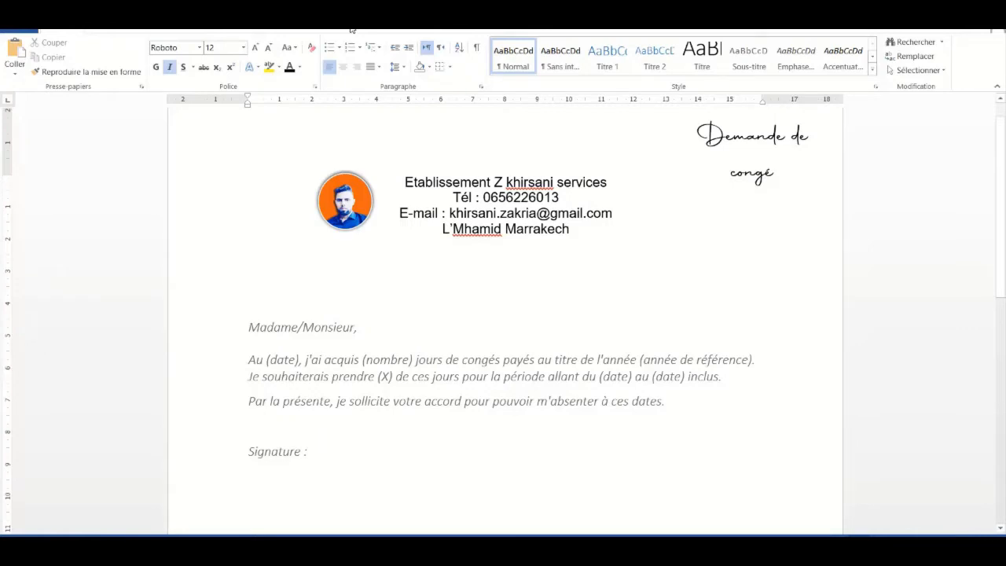
# Start a Lettres mail merge on the Publipostage tab and show the recipient selection choices
pyautogui.click(351, 29)
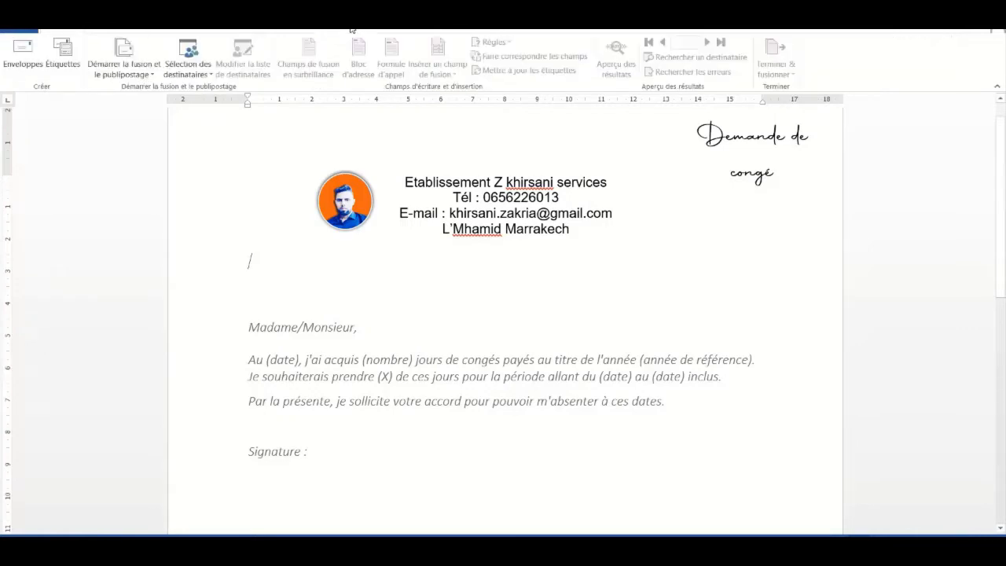
pyautogui.click(146, 75)
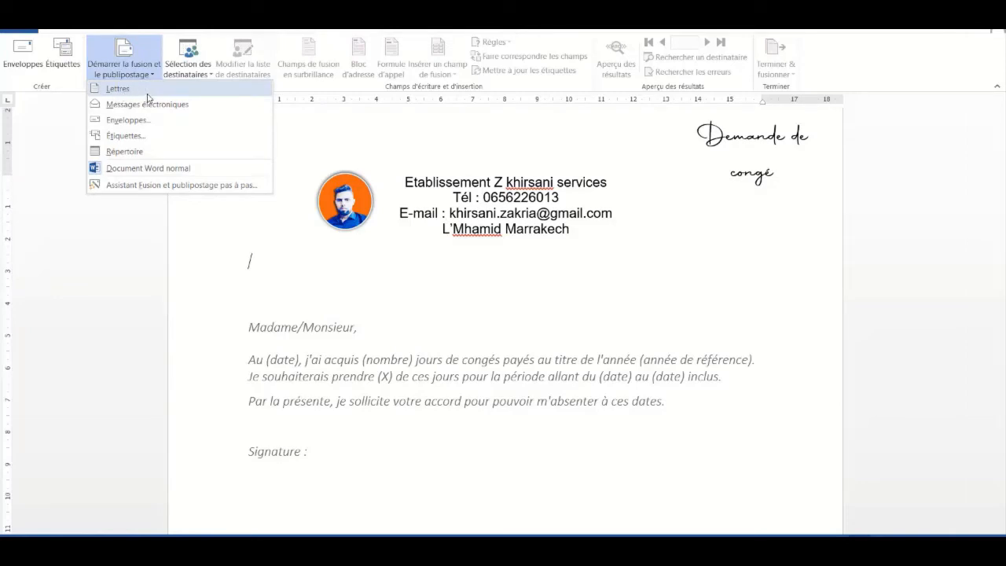
pyautogui.click(148, 93)
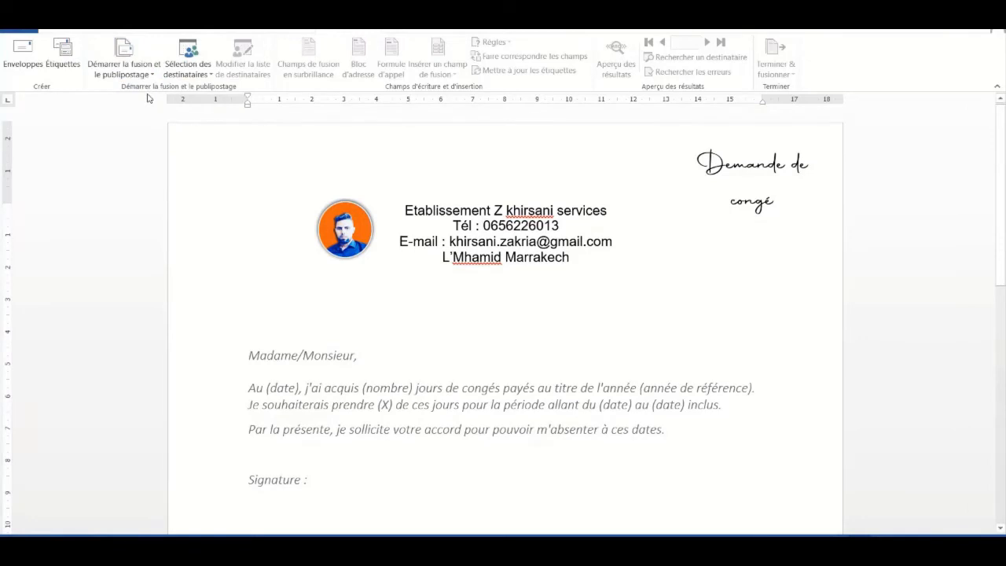
pyautogui.click(208, 76)
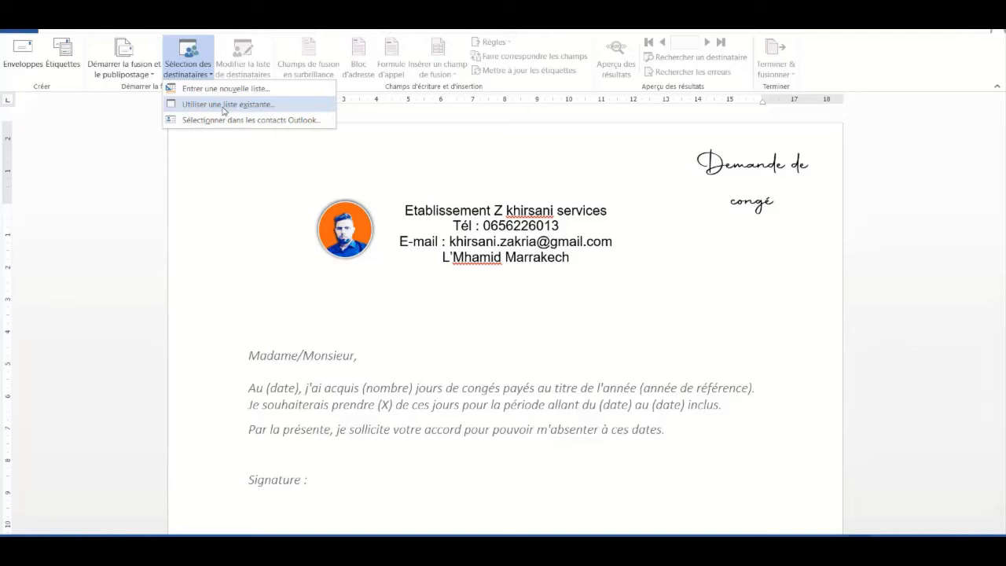
# Use an existing list: the publipostage workbook in Bureau > course folder > intro logo
pyautogui.click(224, 107)
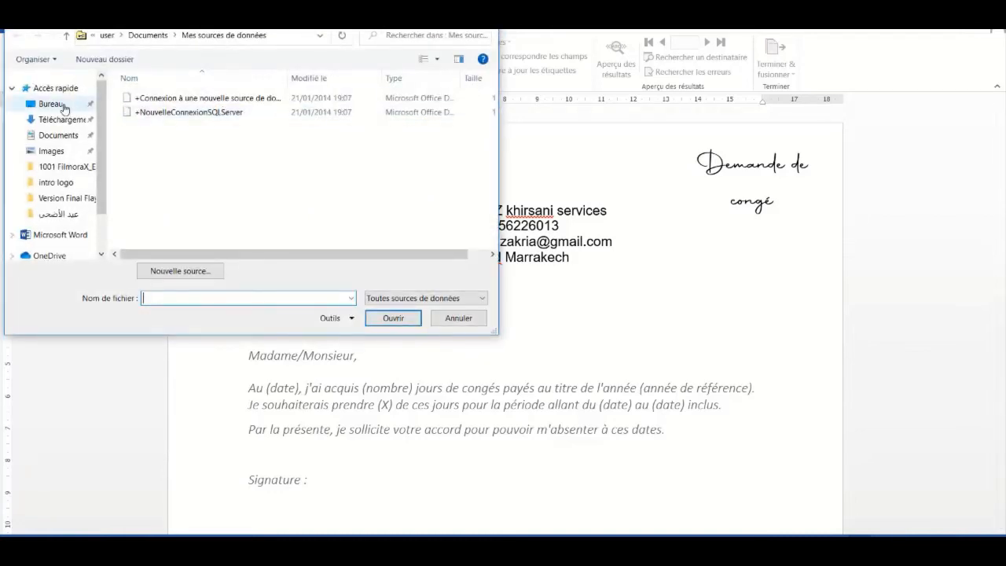
pyautogui.click(61, 104)
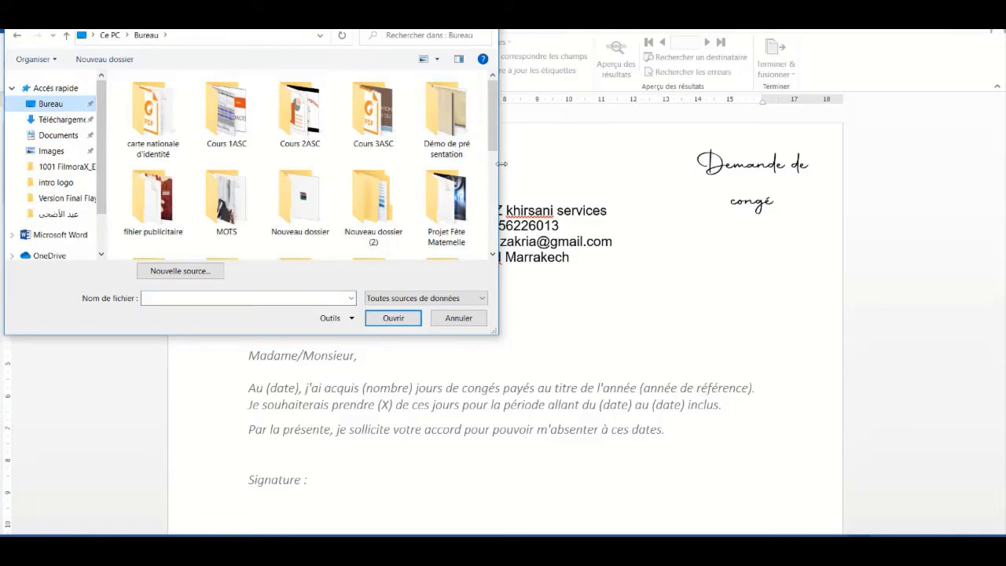
pyautogui.moveTo(498, 163); pyautogui.dragTo(683, 159)
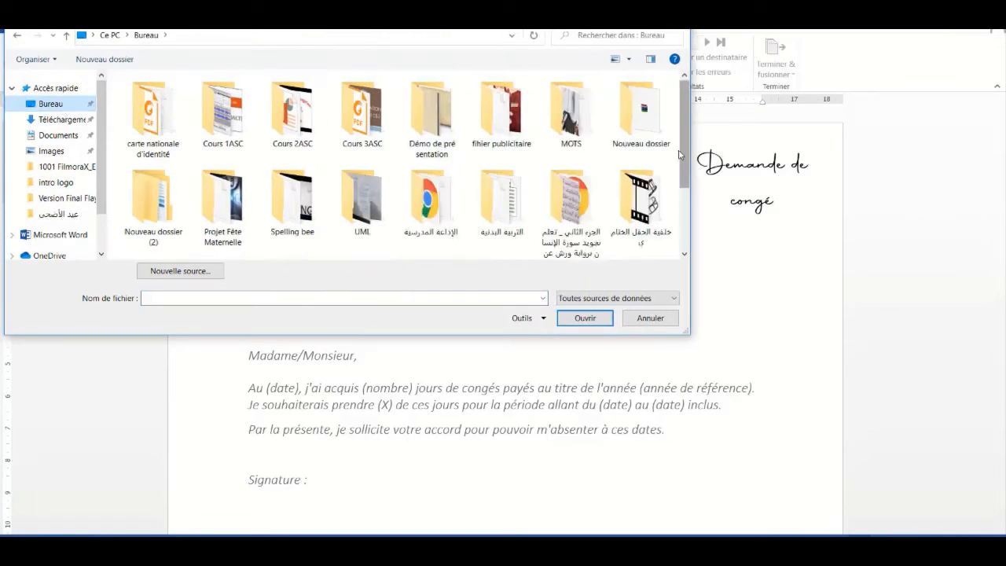
pyautogui.scroll(-2, 683, 157)
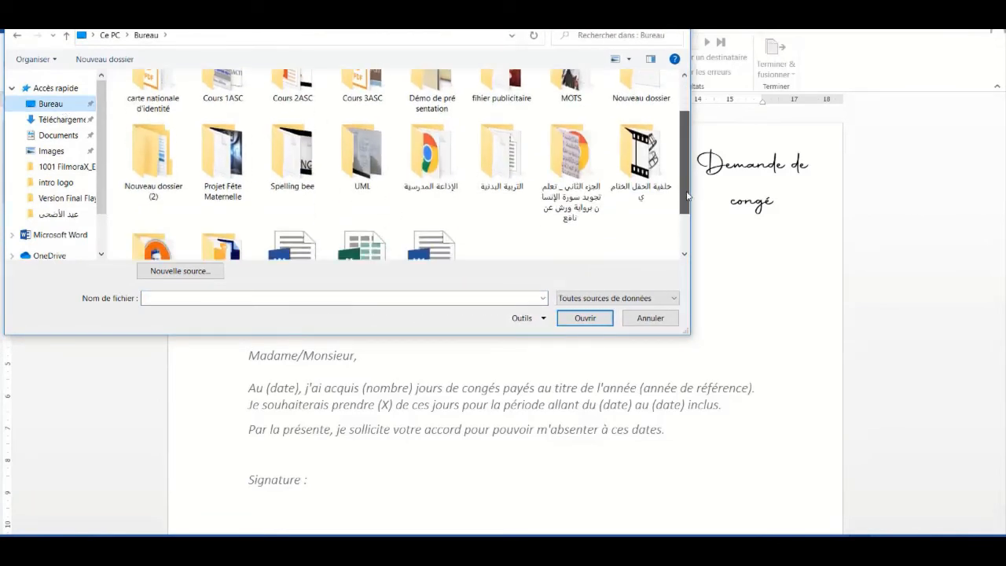
pyautogui.doubleClick(157, 200)
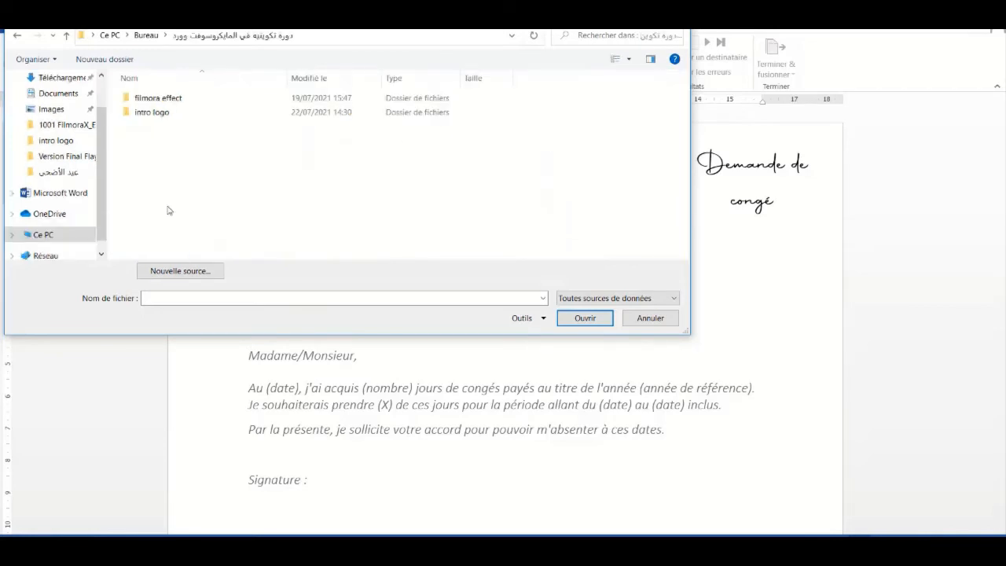
pyautogui.doubleClick(162, 116)
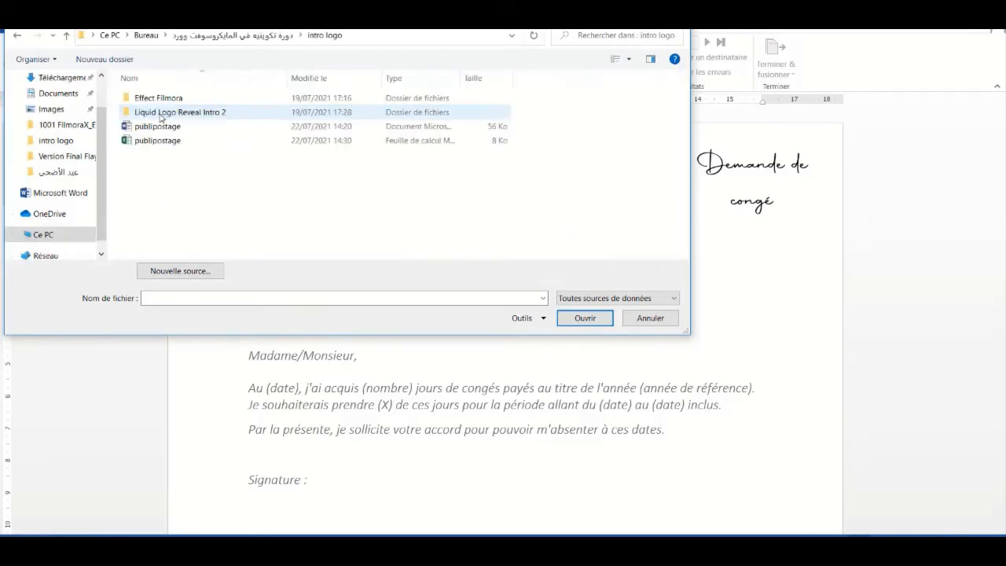
pyautogui.doubleClick(161, 141)
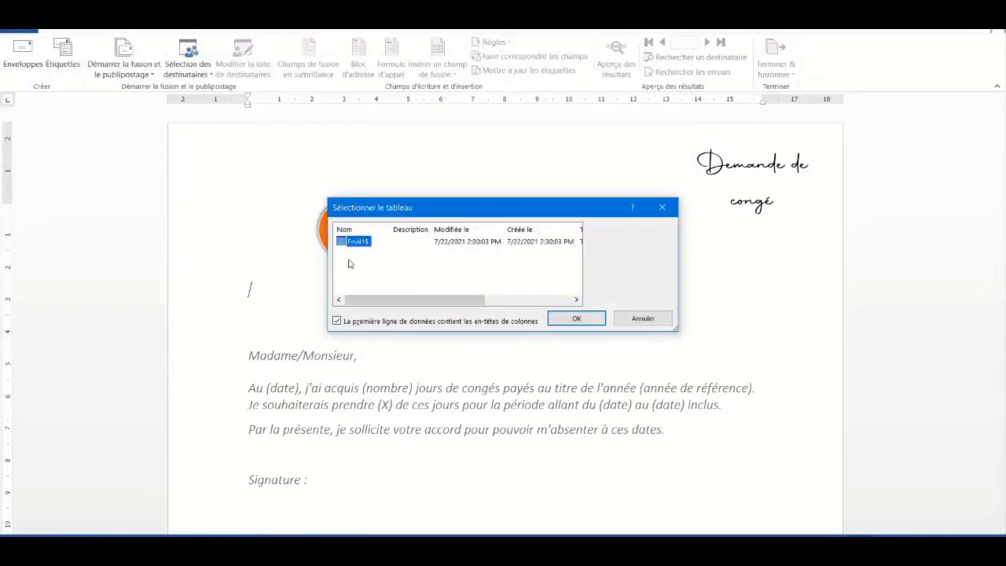
# Accept Feuil1$ with first-row headers as the recipient table
pyautogui.moveTo(469, 212); pyautogui.dragTo(609, 312)
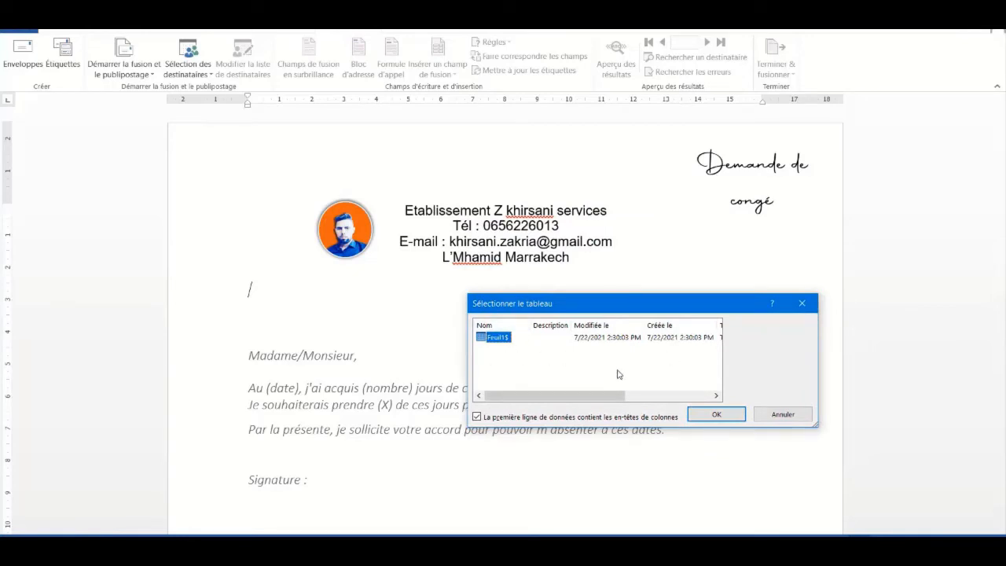
pyautogui.click(711, 414)
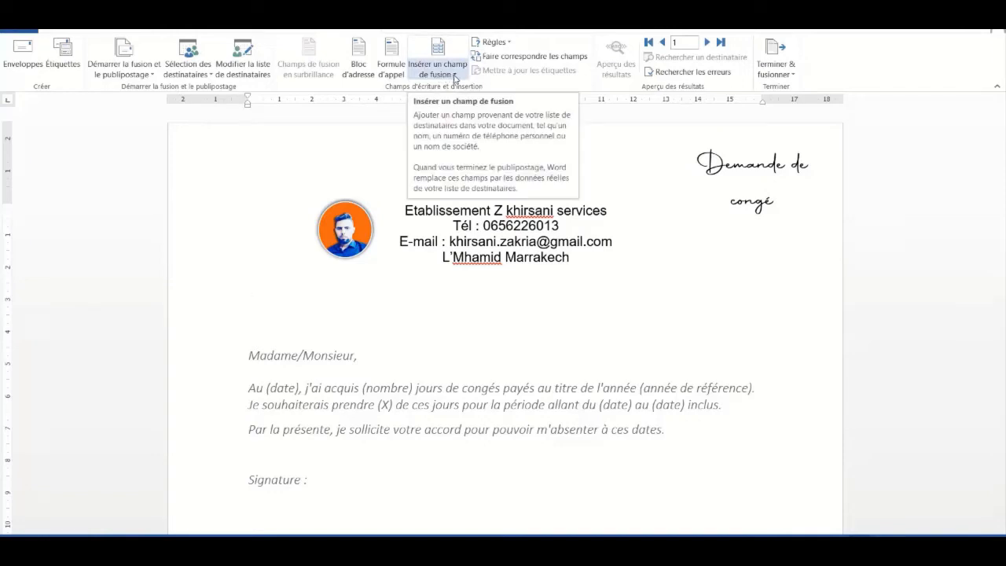
# Insert the «Date_» merge field right after (date) in the letter
pyautogui.click(454, 74)
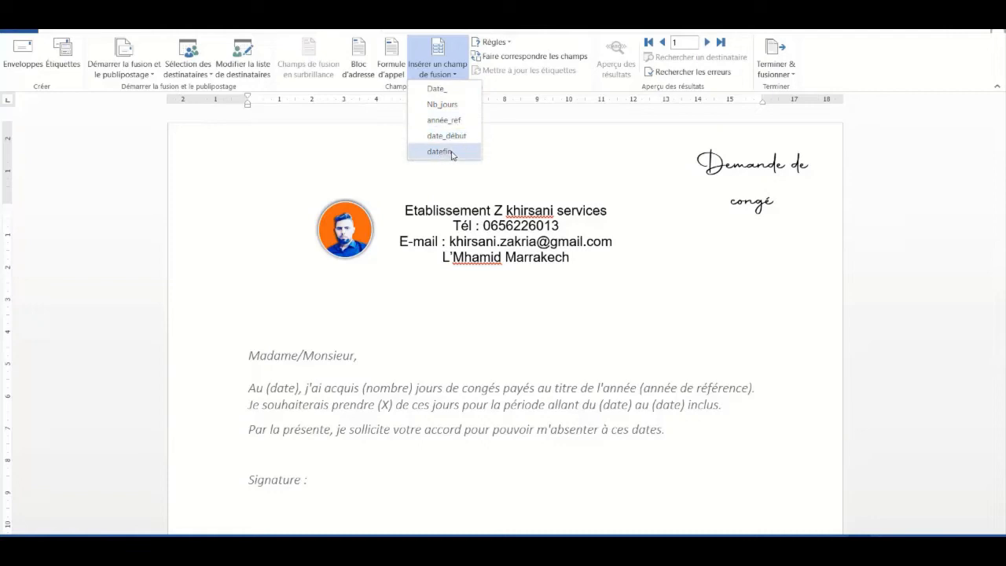
pyautogui.click(298, 390)
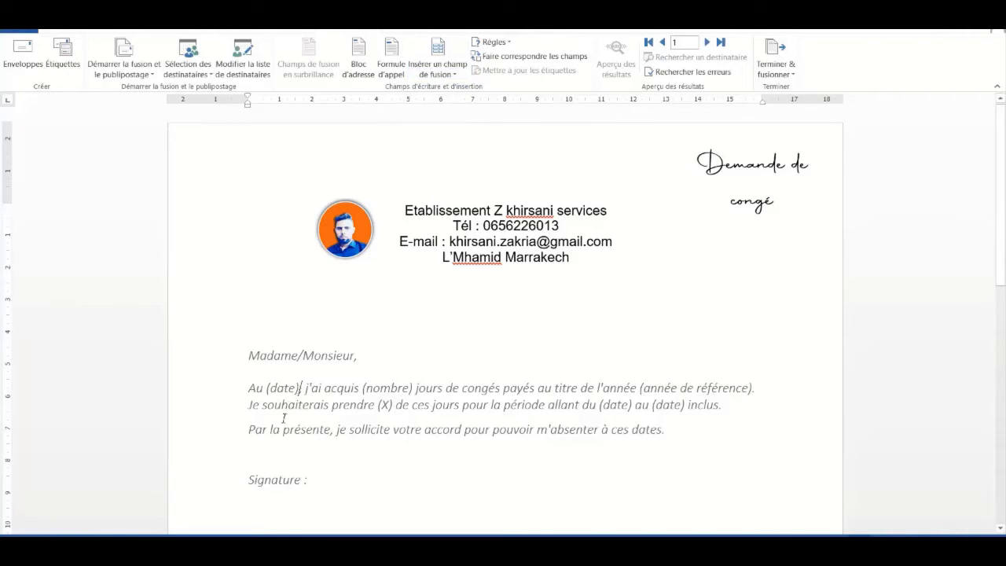
pyautogui.click(454, 74)
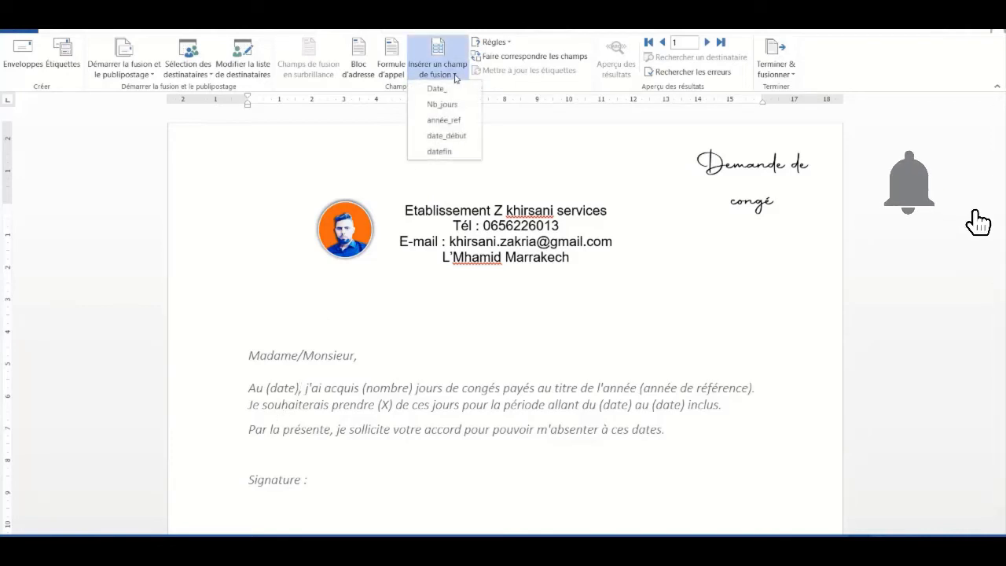
pyautogui.click(437, 89)
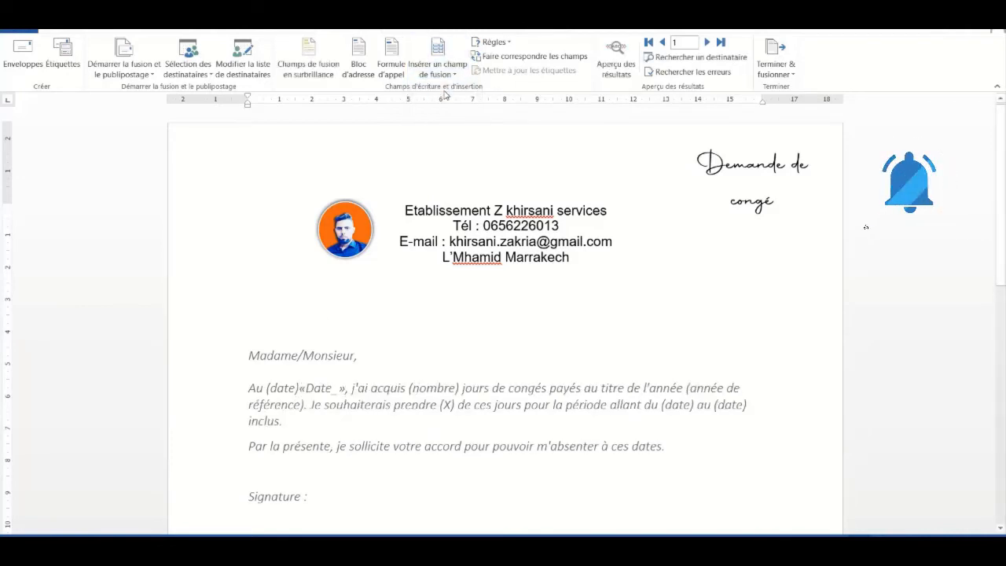
pyautogui.click(454, 77)
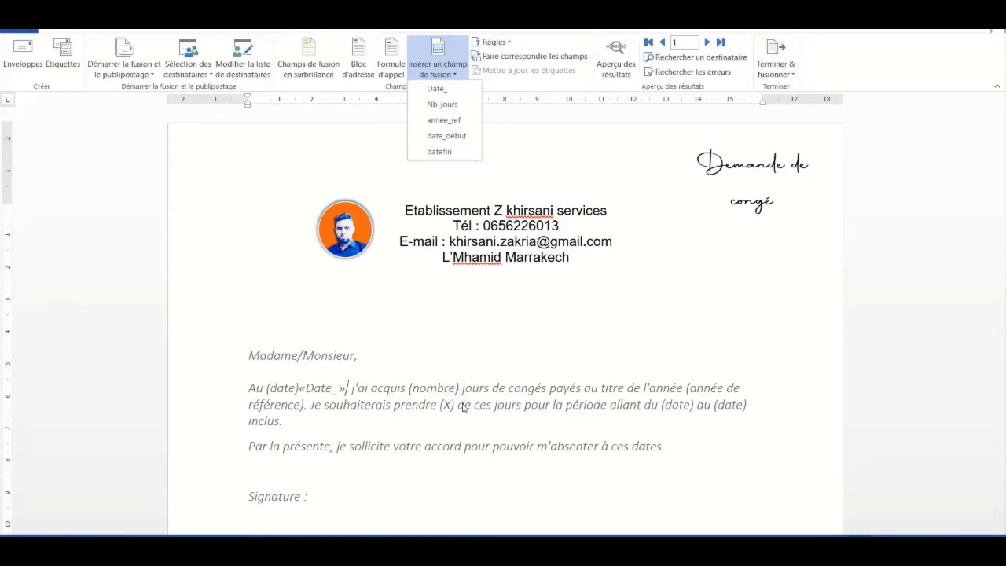
pyautogui.click(451, 405)
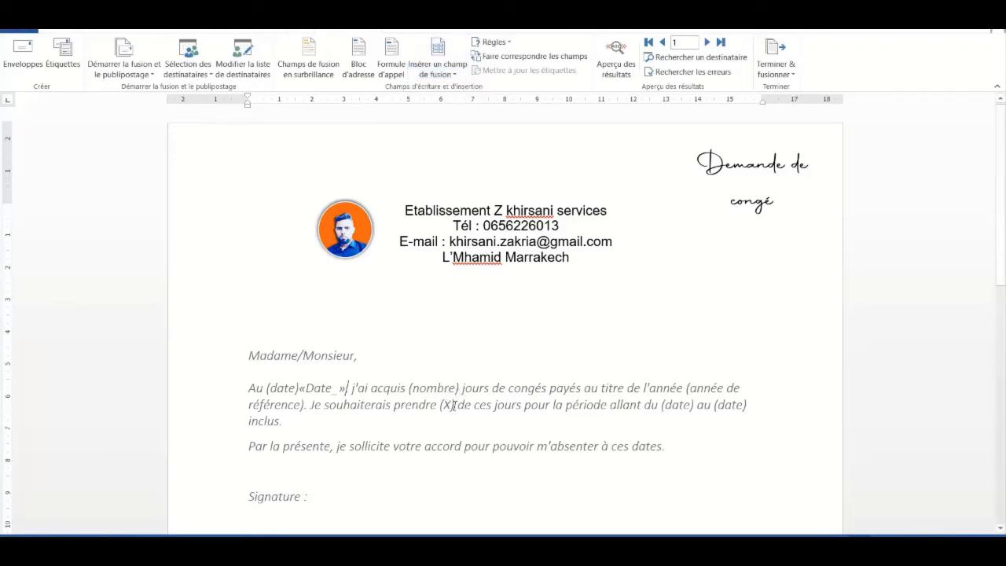
# Insert the «Nb_jours» merge field after (X)
pyautogui.click(455, 74)
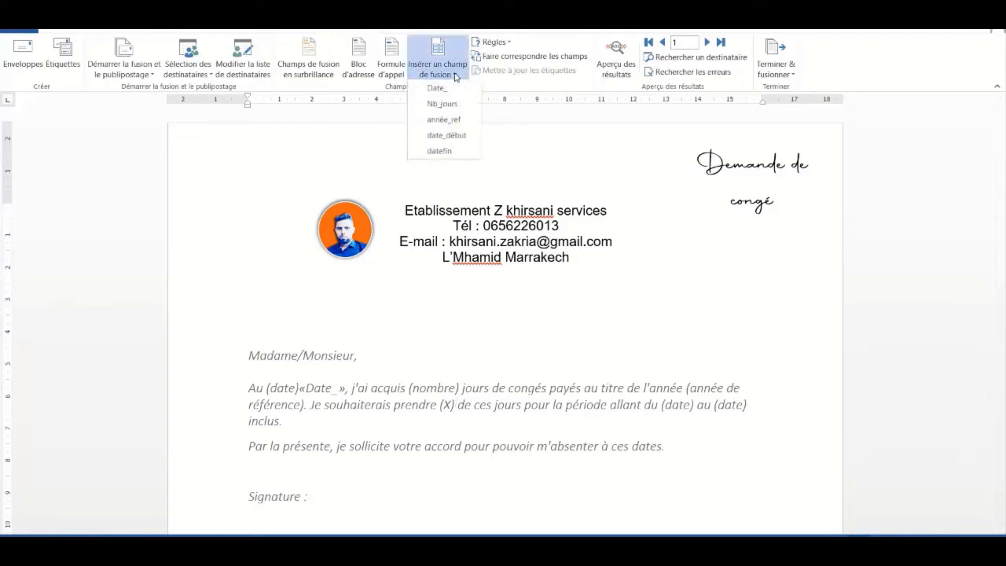
pyautogui.click(455, 104)
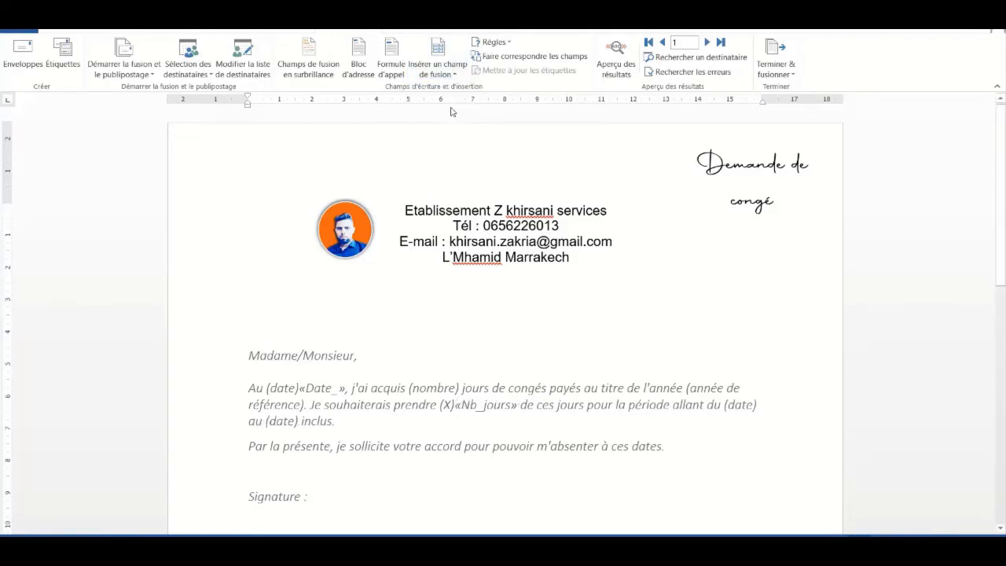
pyautogui.click(454, 75)
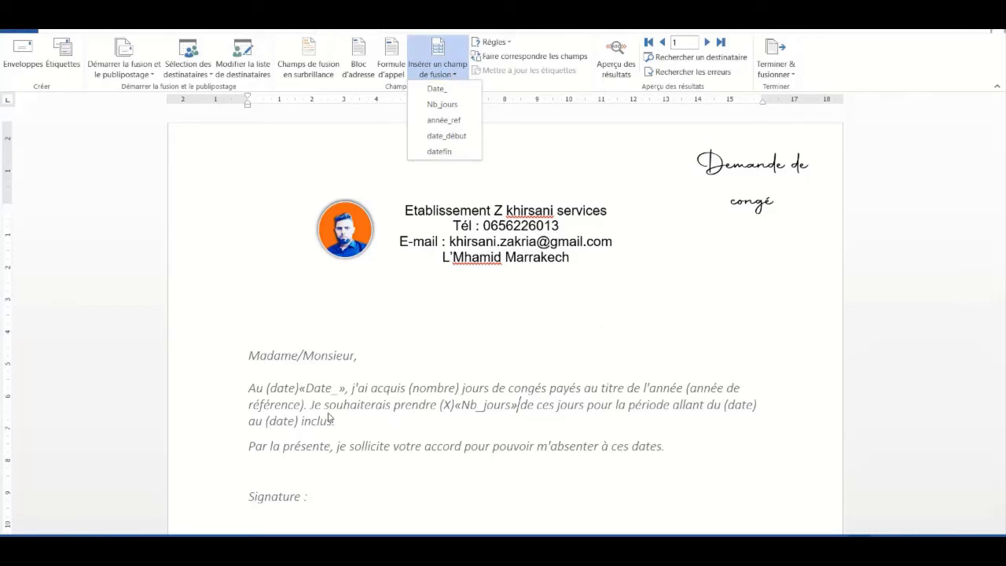
pyautogui.click(301, 405)
# Insert «année_ref», «date_début» and «datefin» after the reference year, start date and end date
pyautogui.click(303, 405)
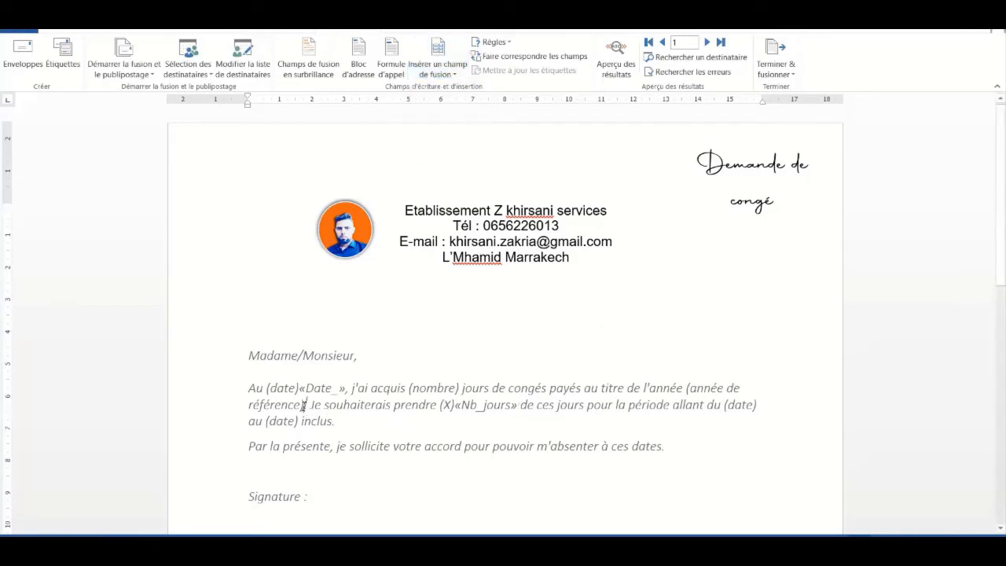
pyautogui.click(446, 75)
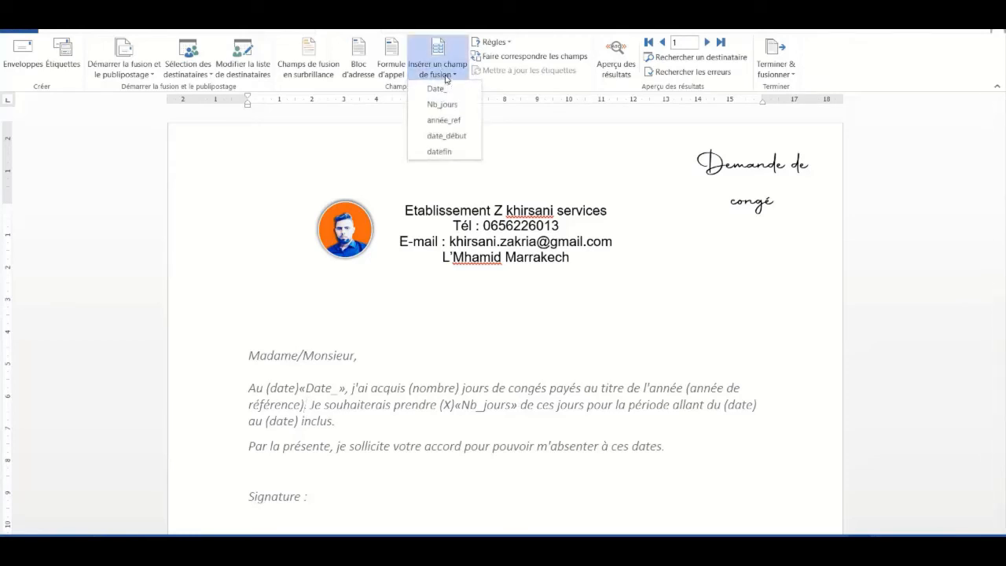
pyautogui.click(454, 122)
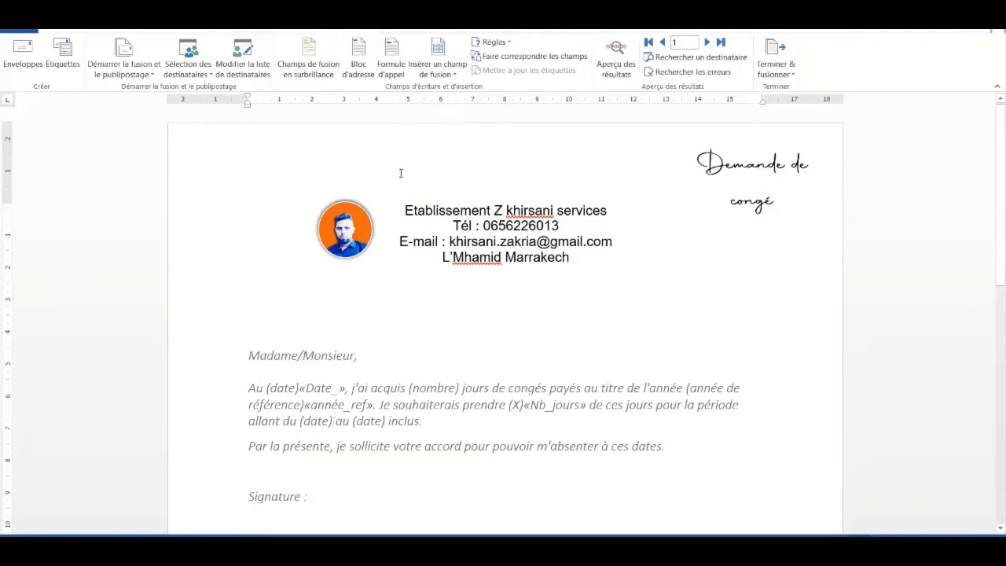
pyautogui.click(453, 76)
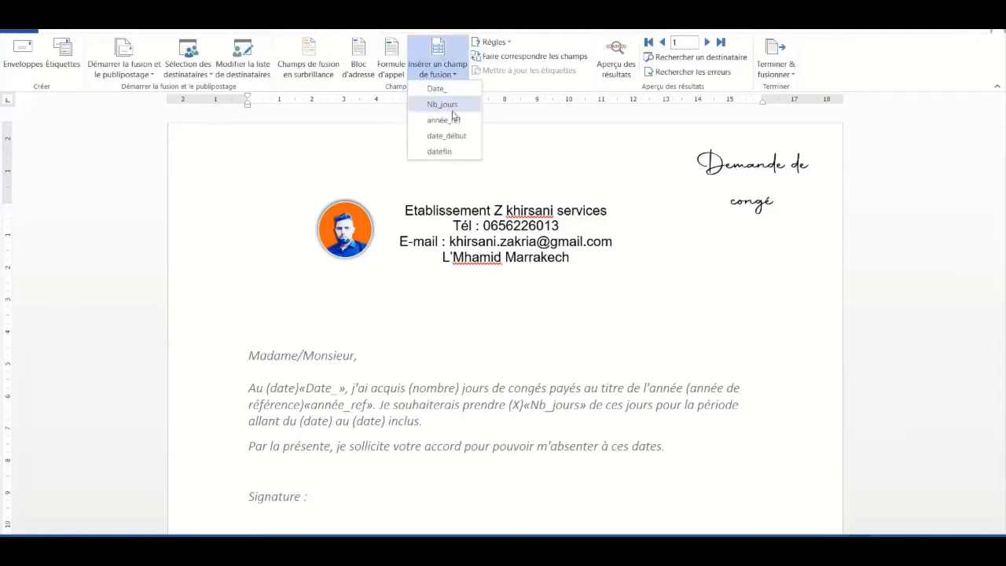
pyautogui.click(452, 135)
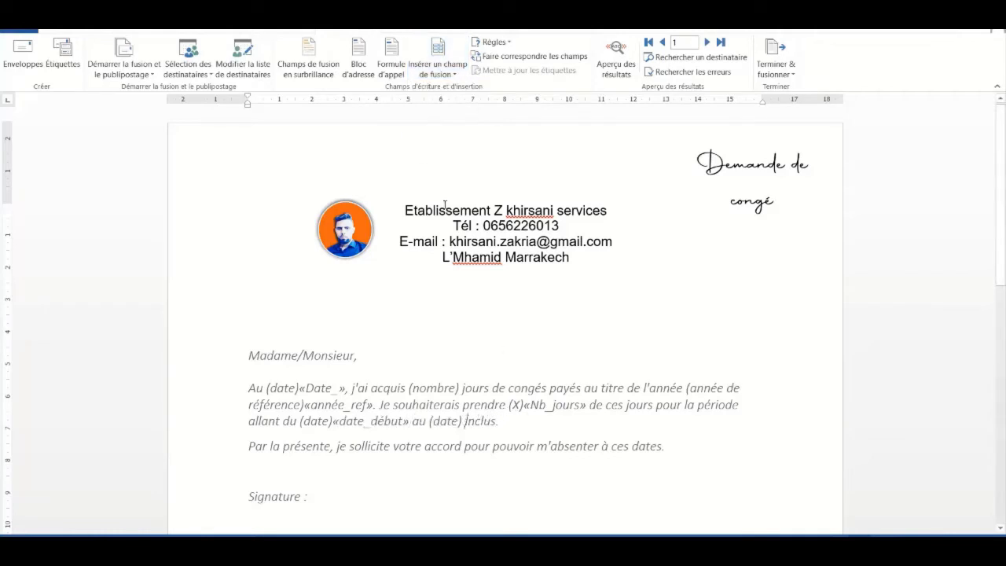
pyautogui.click(437, 76)
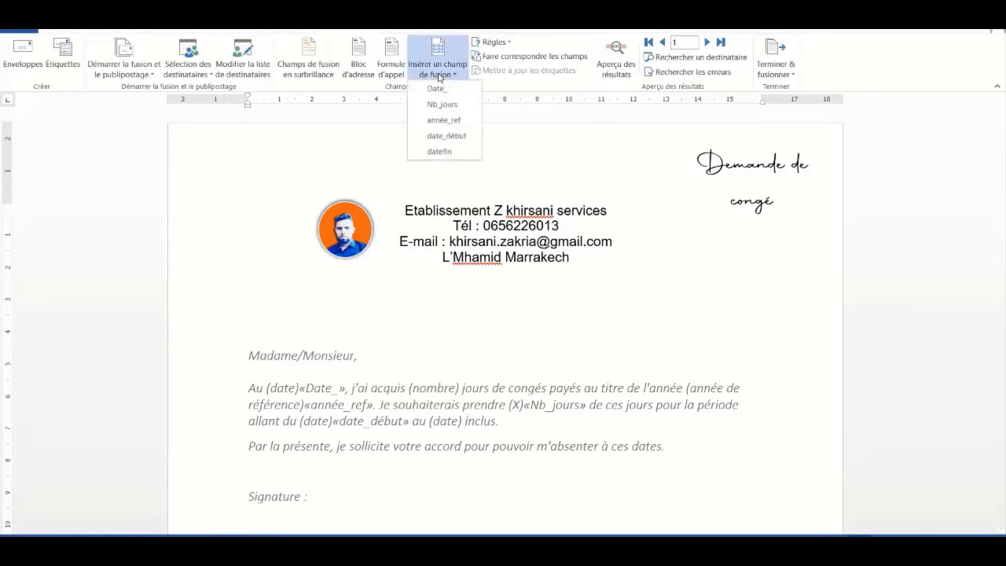
pyautogui.click(446, 152)
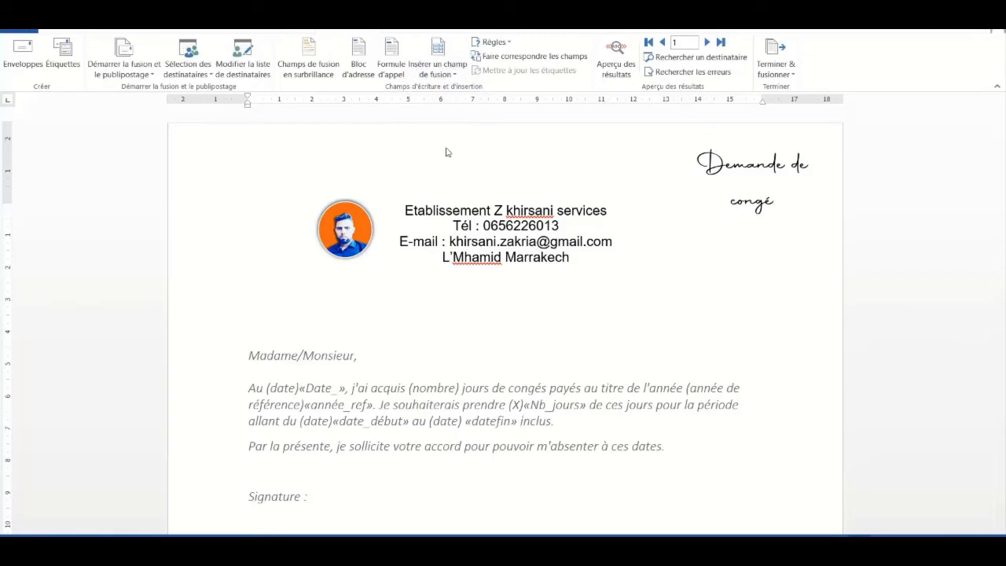
pyautogui.click(300, 388)
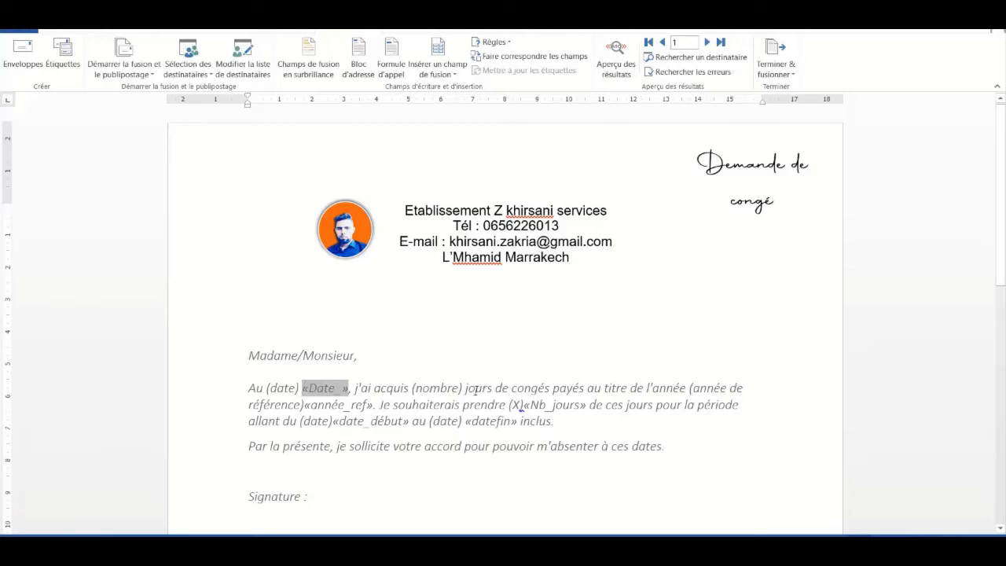
# Insert a space before the année_ref, Nb_jours, date_début and datefin merge fields
pyautogui.click(303, 405)
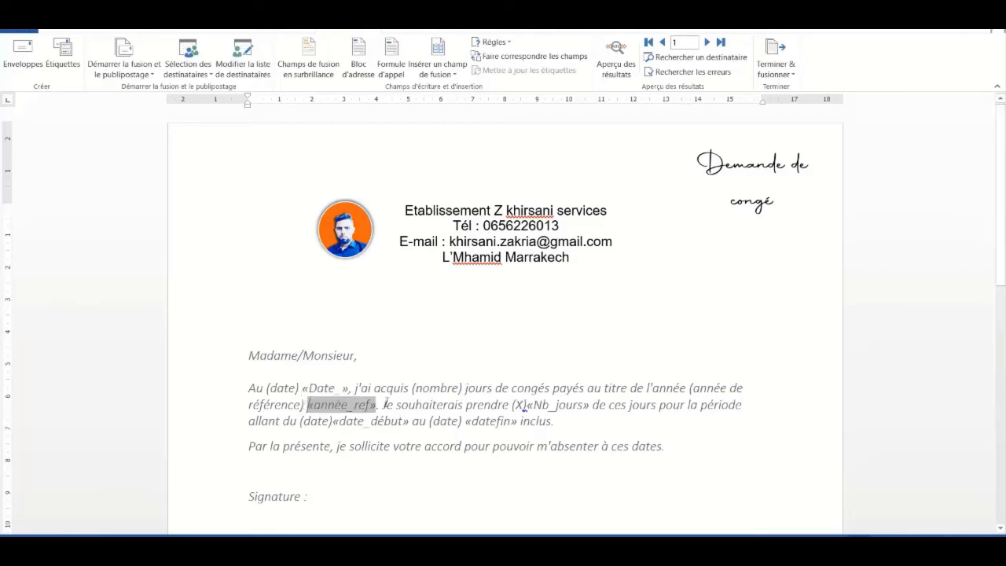
pyautogui.click(528, 404)
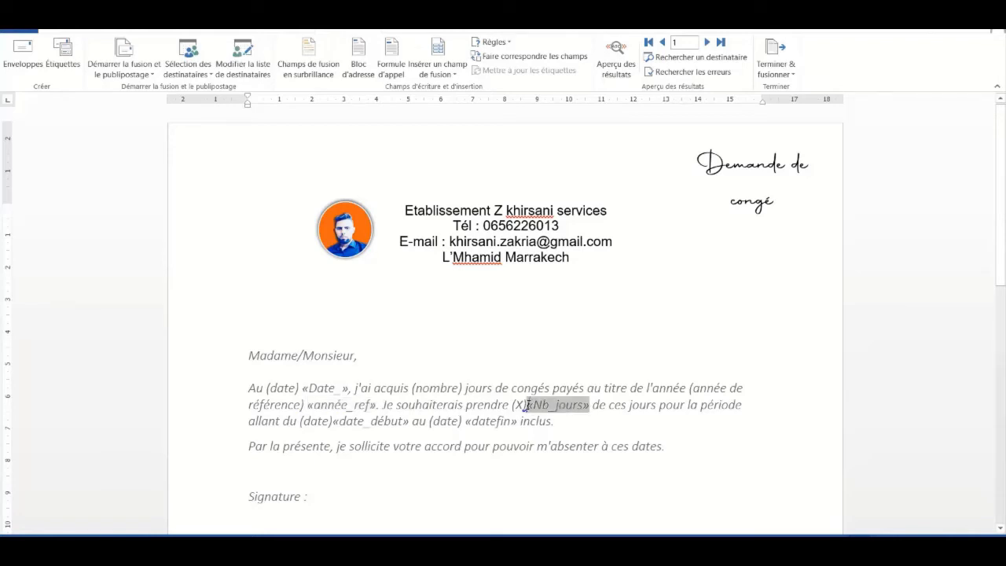
pyautogui.click(333, 421)
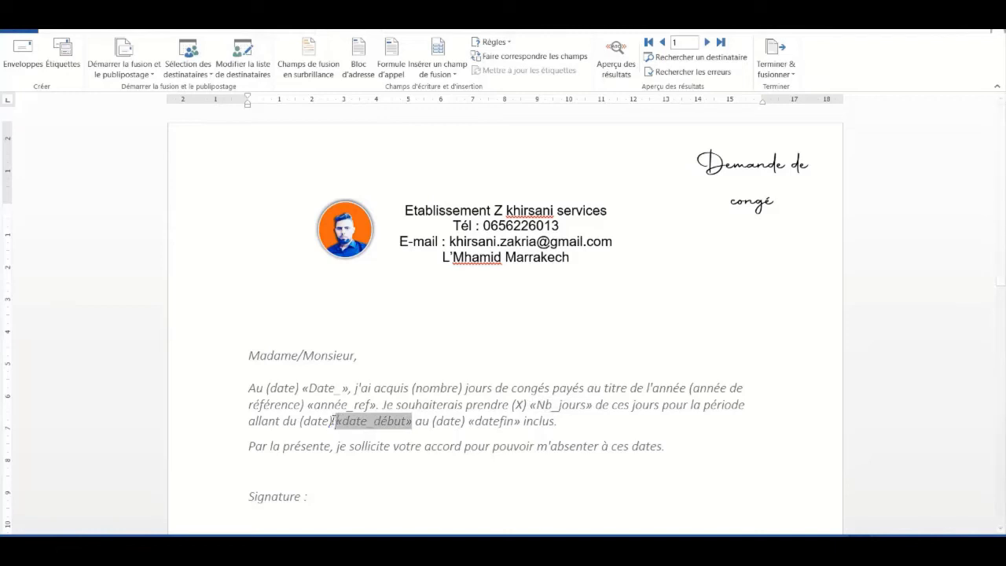
pyautogui.click(468, 421)
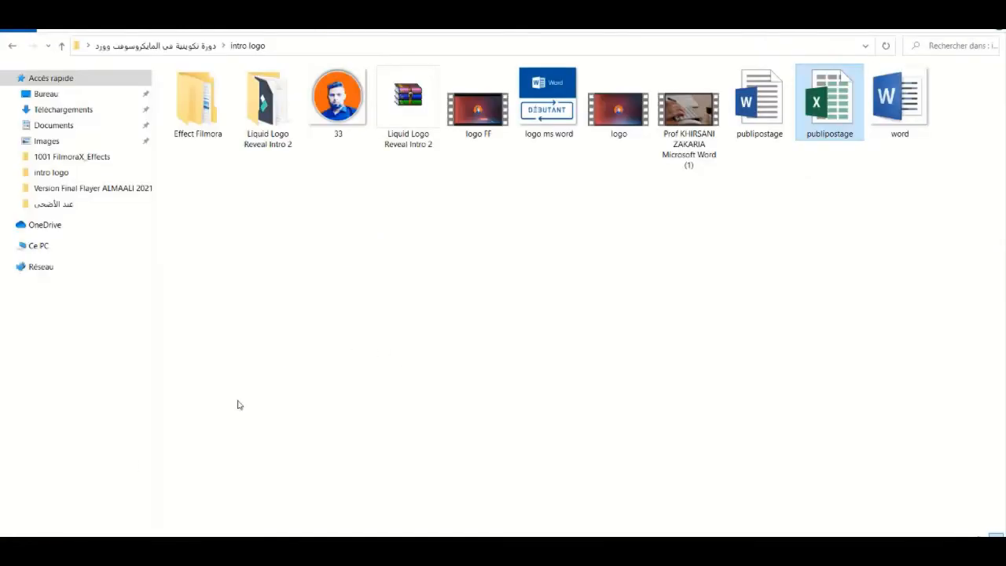
pyautogui.doubleClick(830, 100)
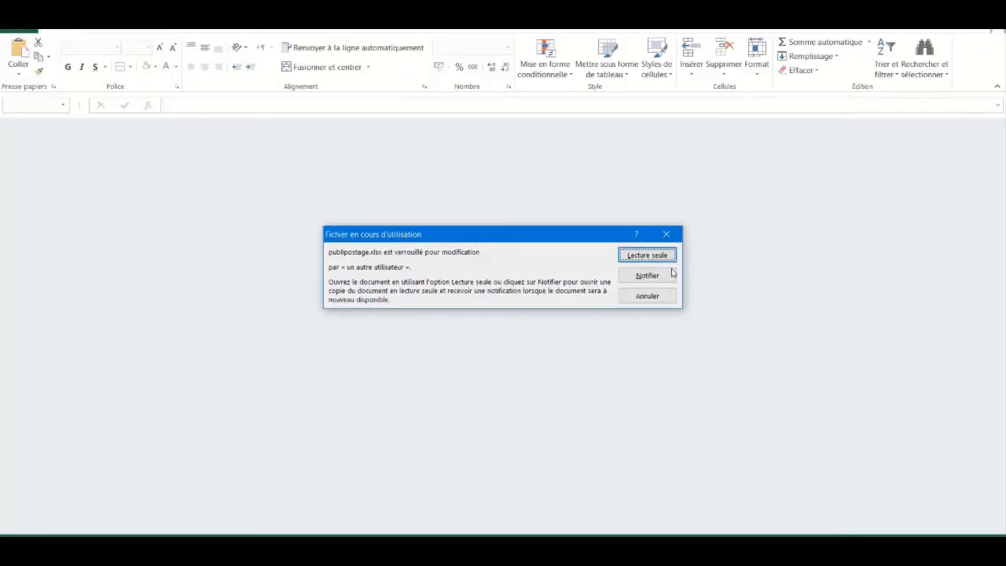
pyautogui.click(650, 298)
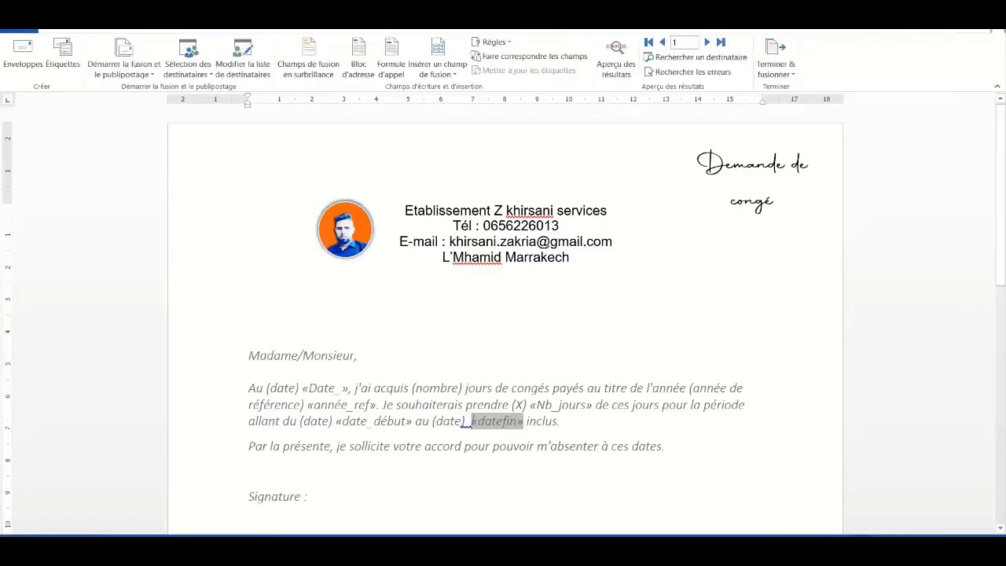
# Delete the 'Signature :' line and select the Date_ merge field
pyautogui.click(233, 498)
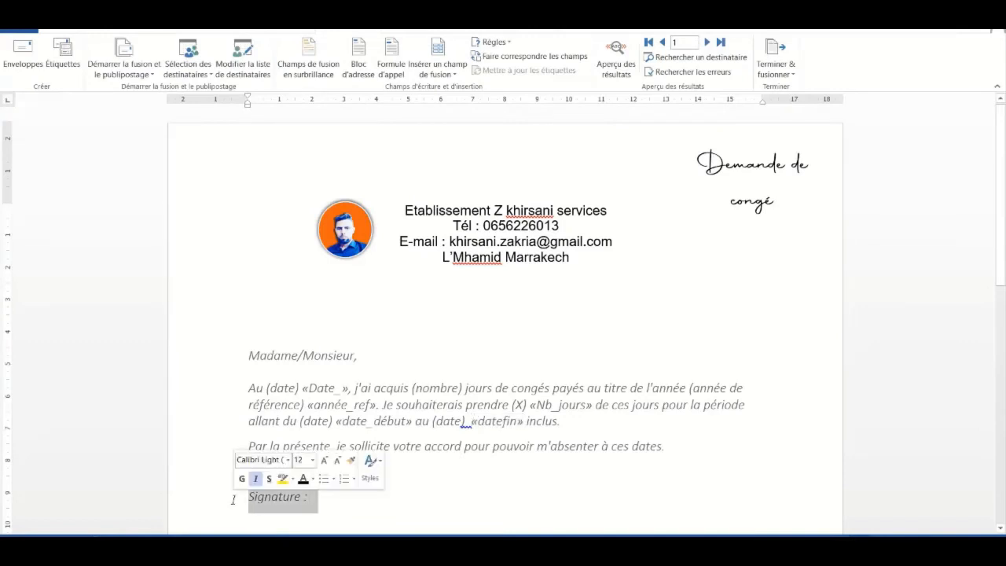
pyautogui.press('Delete')
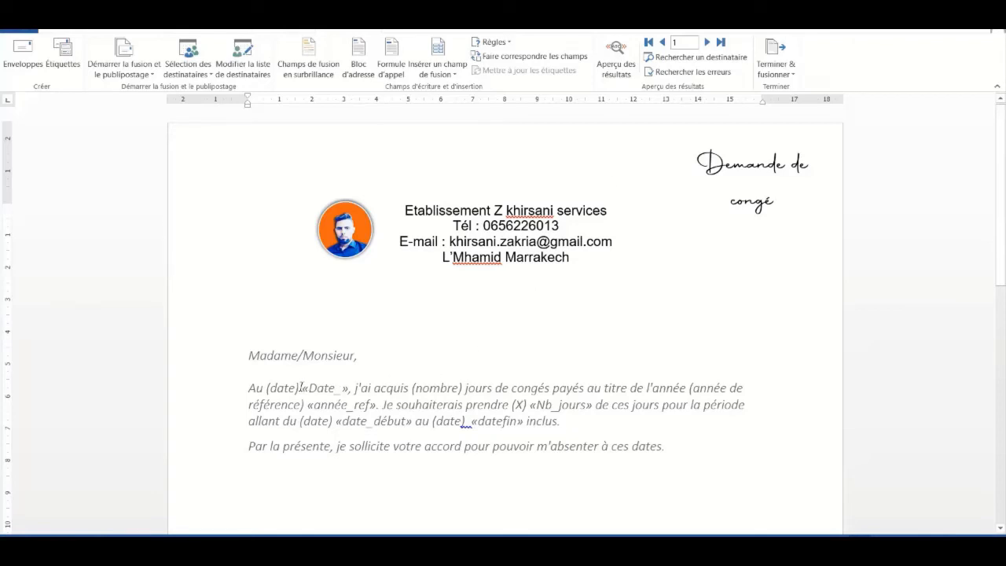
pyautogui.moveTo(303, 387); pyautogui.dragTo(349, 387)
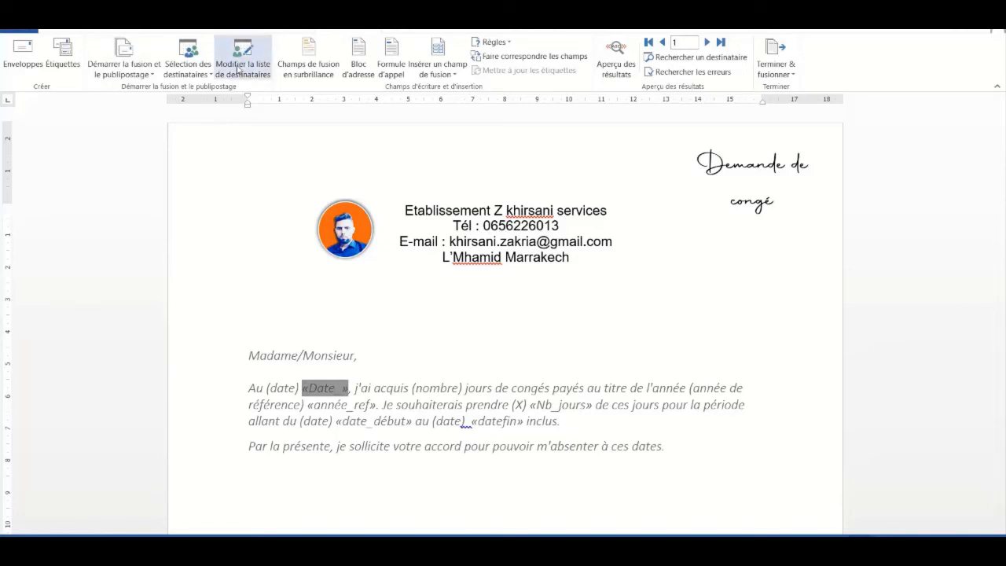
# Bold the Date_, année_ref, Nb_jours, date_début and datefin merge fields from the Home tab
pyautogui.click(73, 32)
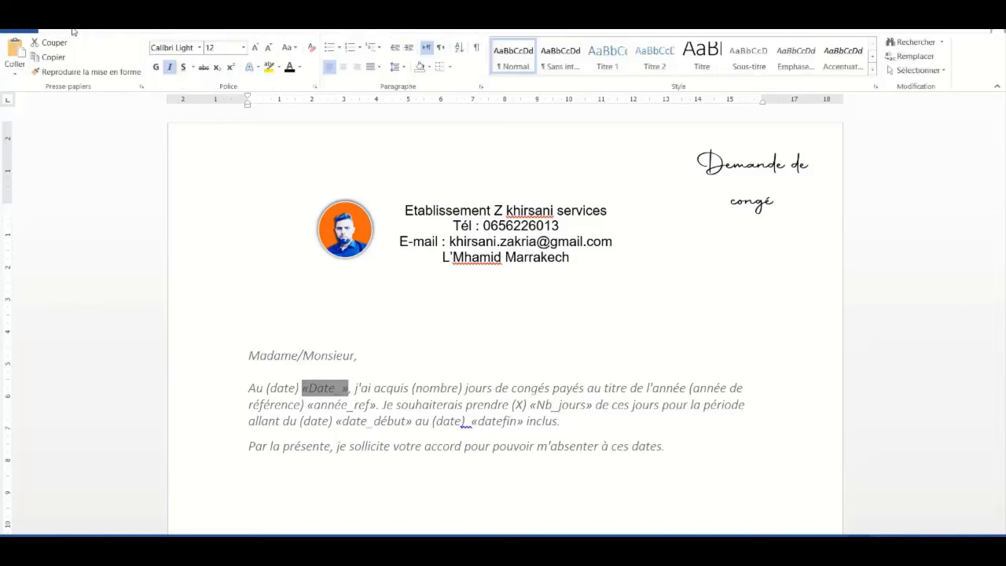
pyautogui.click(155, 67)
pyautogui.moveTo(308, 405); pyautogui.dragTo(377, 406)
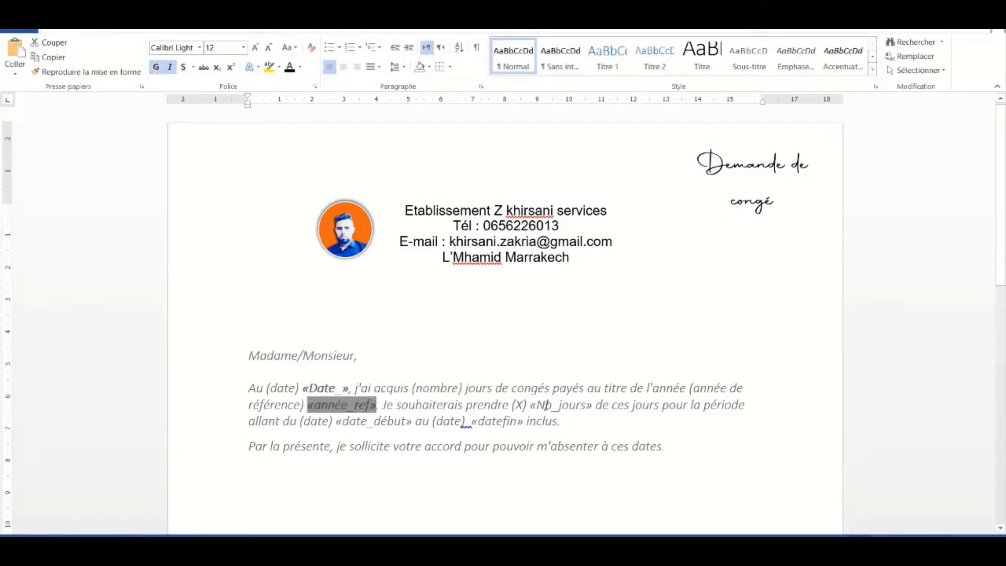
pyautogui.moveTo(531, 404); pyautogui.dragTo(594, 405)
pyautogui.click(155, 67)
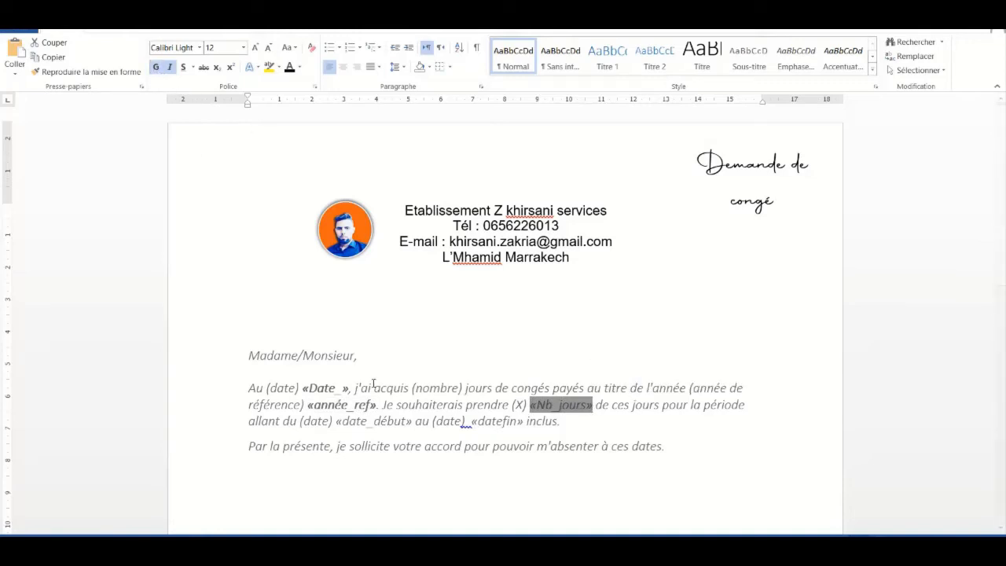
pyautogui.moveTo(335, 421); pyautogui.dragTo(413, 420)
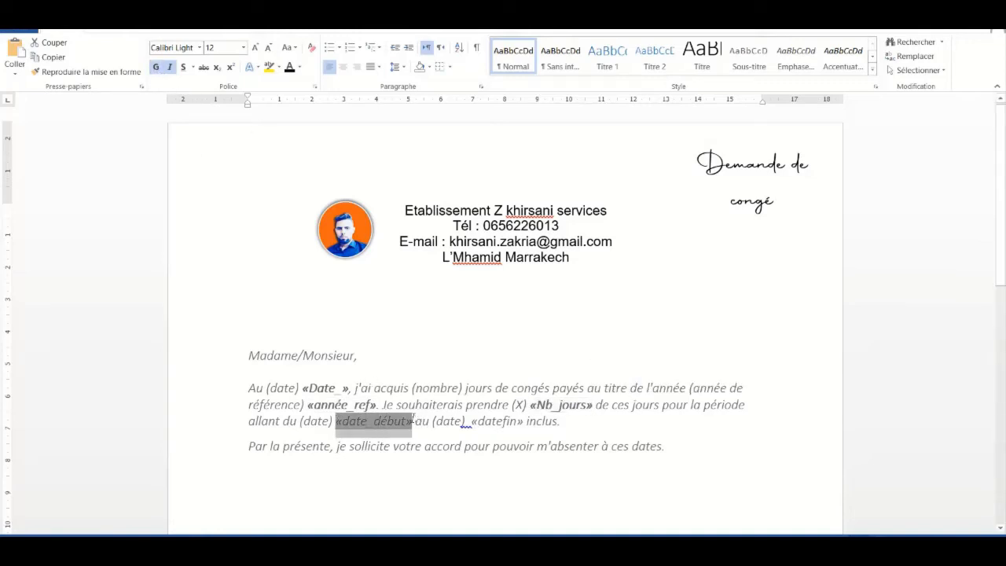
pyautogui.click(156, 67)
pyautogui.moveTo(471, 422); pyautogui.dragTo(523, 422)
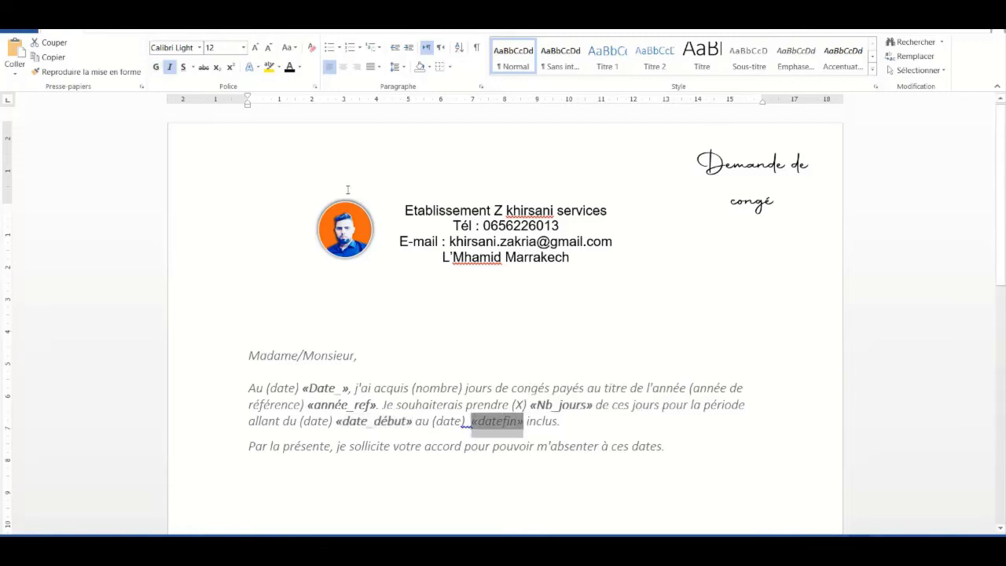
pyautogui.click(156, 66)
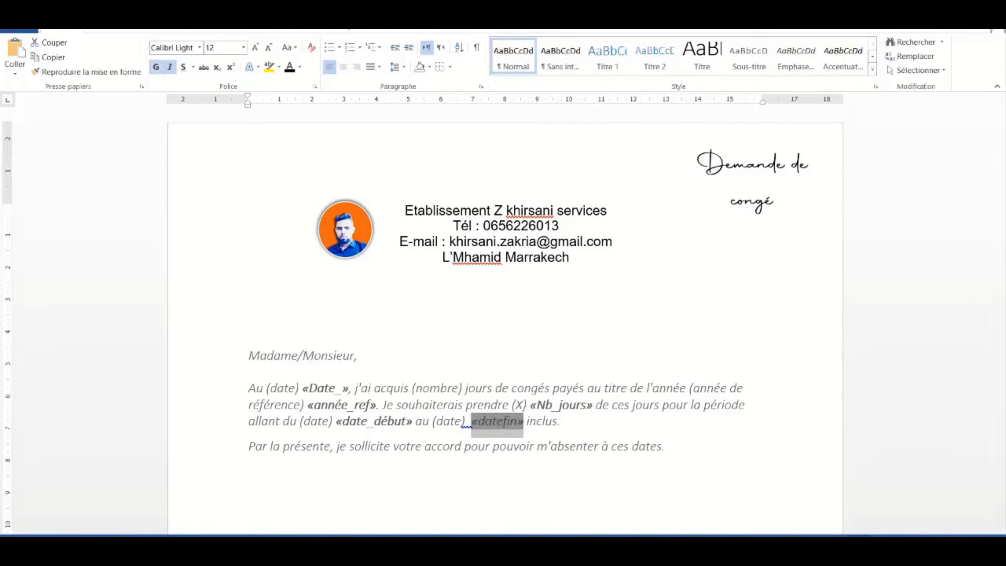
pyautogui.click(324, 24)
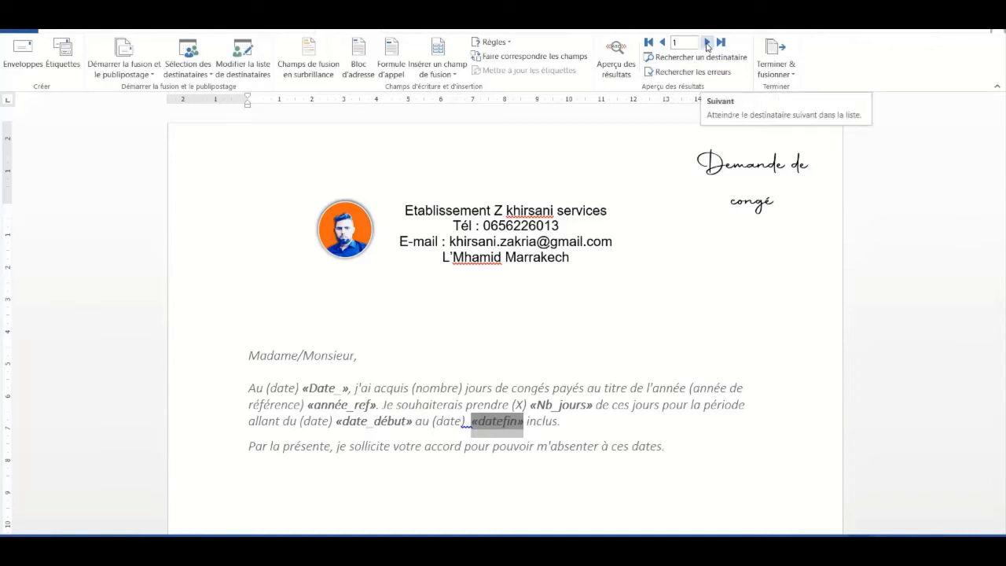
# Advance two records and toggle Aperçu des résultats on and off to compare merged values
pyautogui.click(707, 42)
pyautogui.click(707, 42)
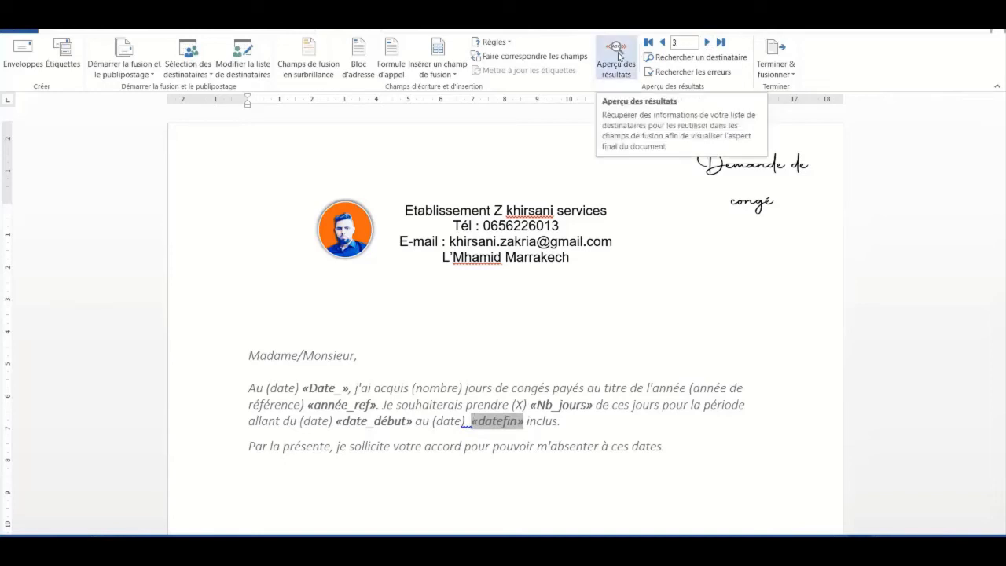
pyautogui.click(617, 55)
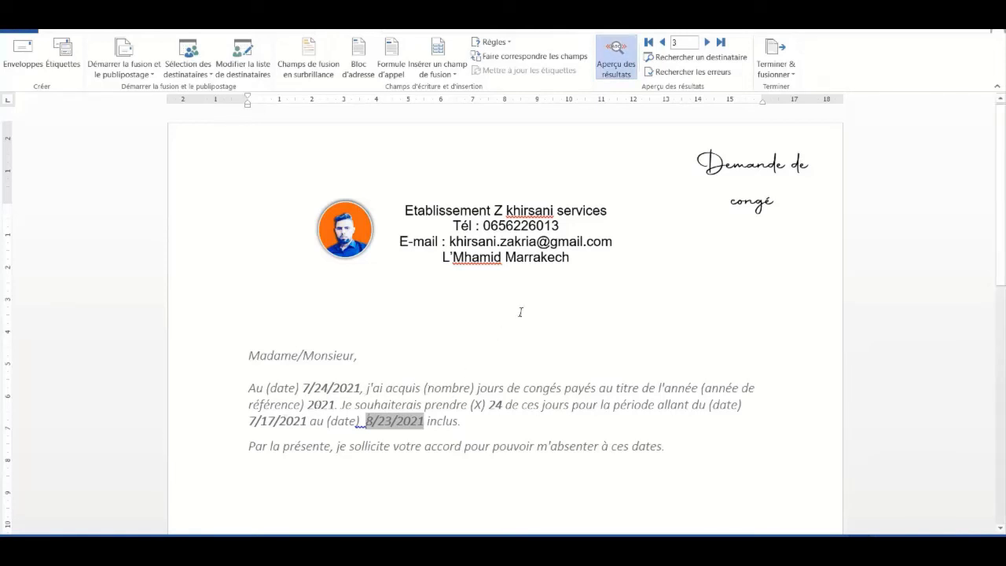
pyautogui.click(621, 65)
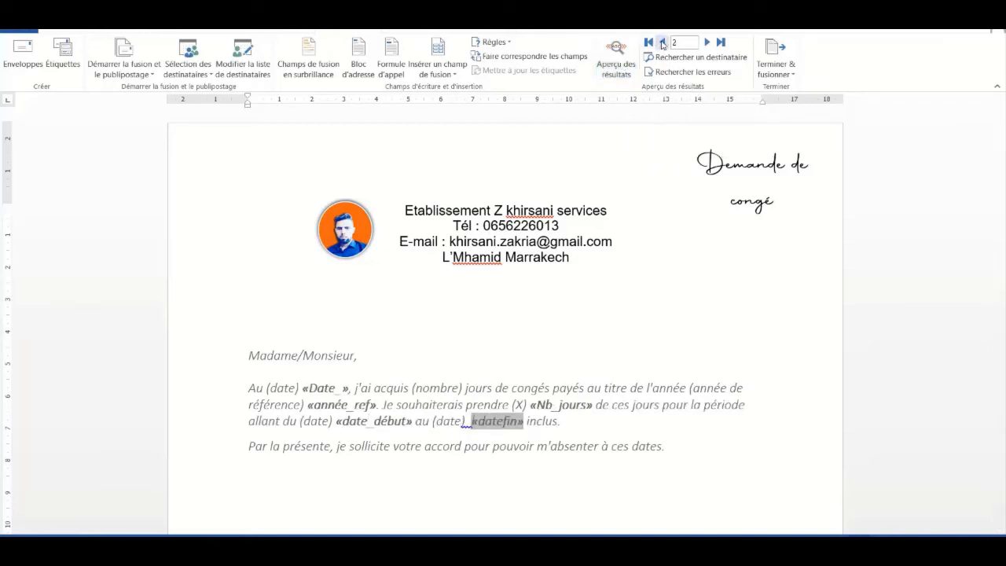
pyautogui.click(611, 54)
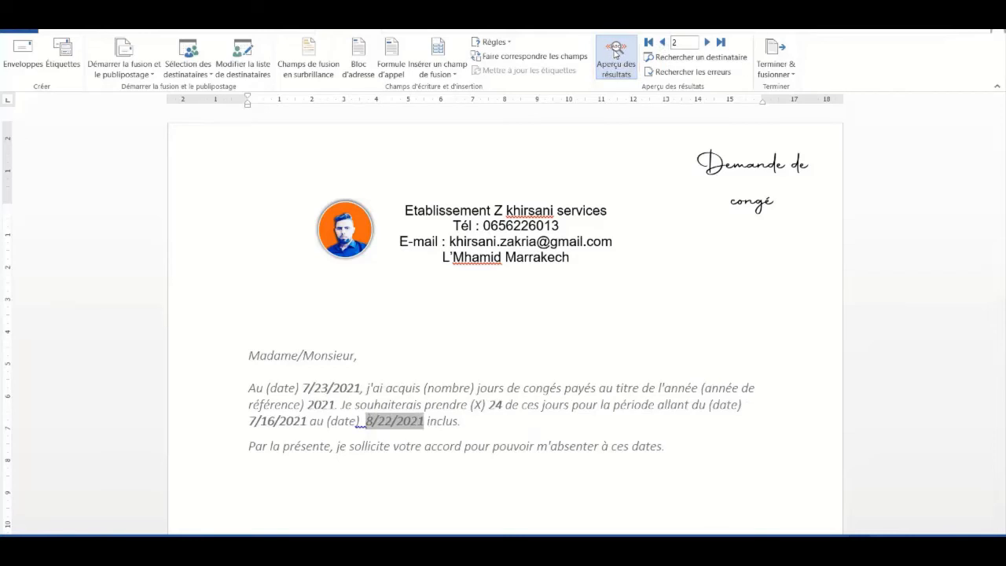
pyautogui.click(614, 54)
pyautogui.click(615, 53)
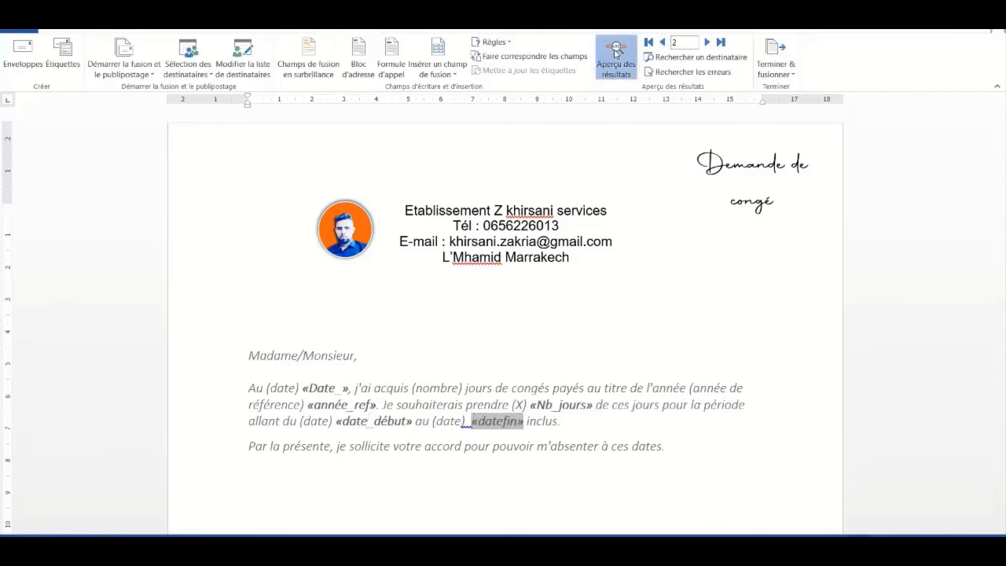
pyautogui.click(615, 52)
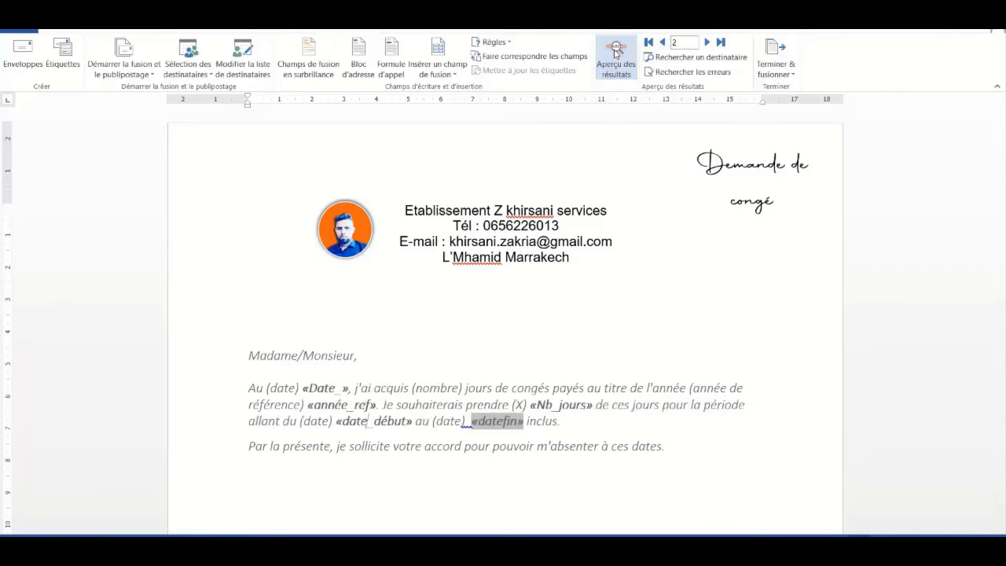
pyautogui.click(615, 52)
pyautogui.click(616, 53)
pyautogui.click(615, 53)
pyautogui.click(615, 53)
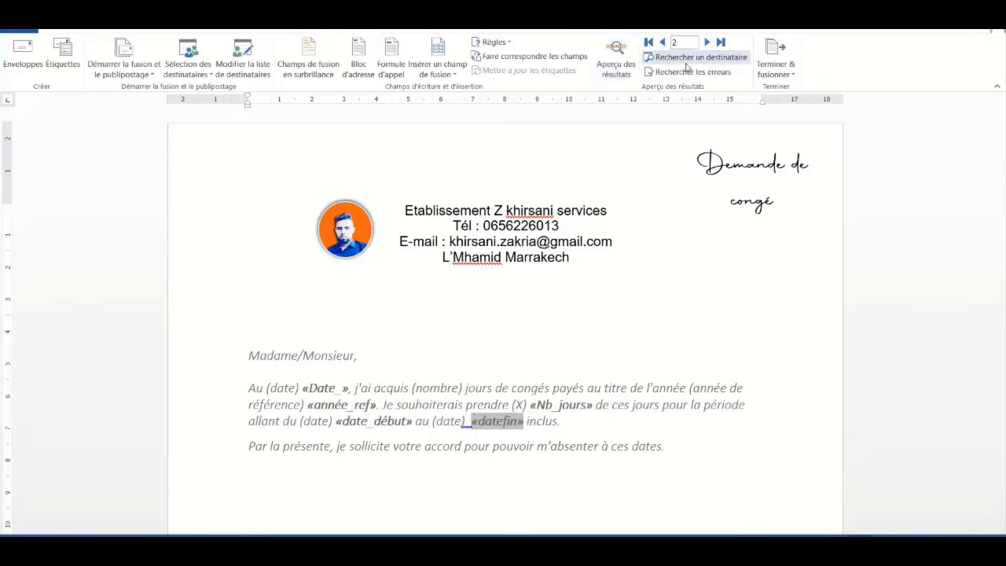
# Step through the next records, then return to record 1 with merged values previewed
pyautogui.click(707, 44)
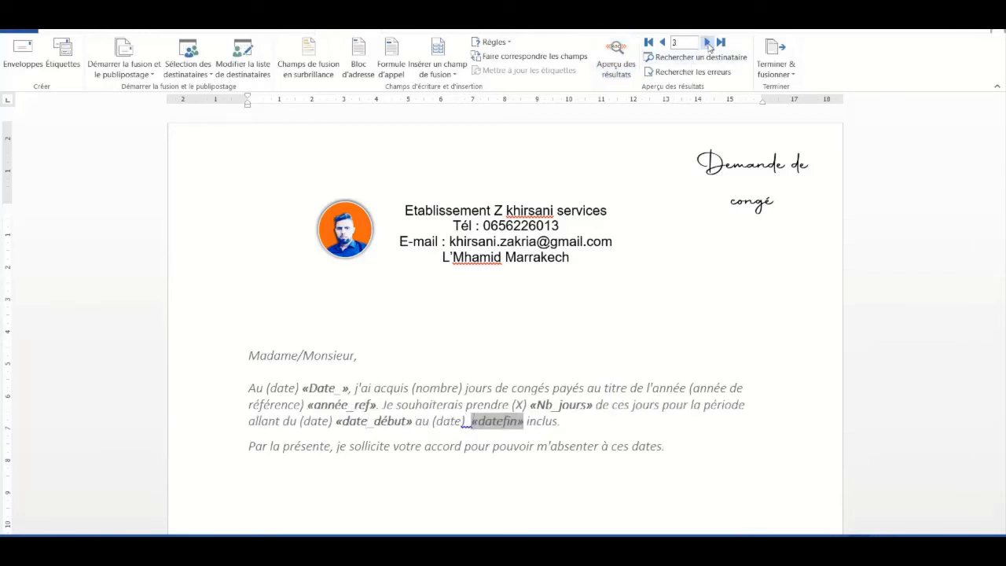
pyautogui.click(625, 52)
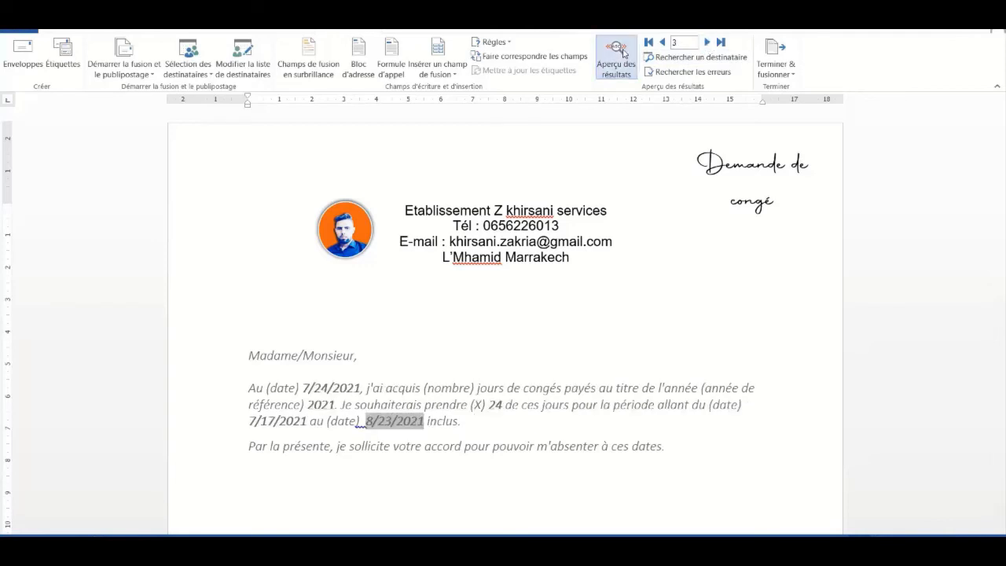
pyautogui.click(707, 44)
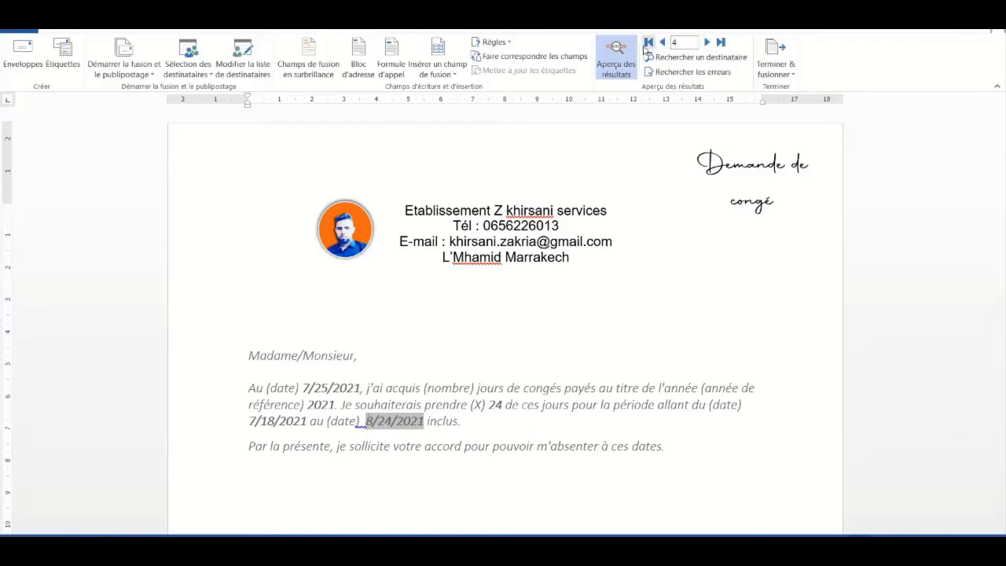
pyautogui.click(615, 52)
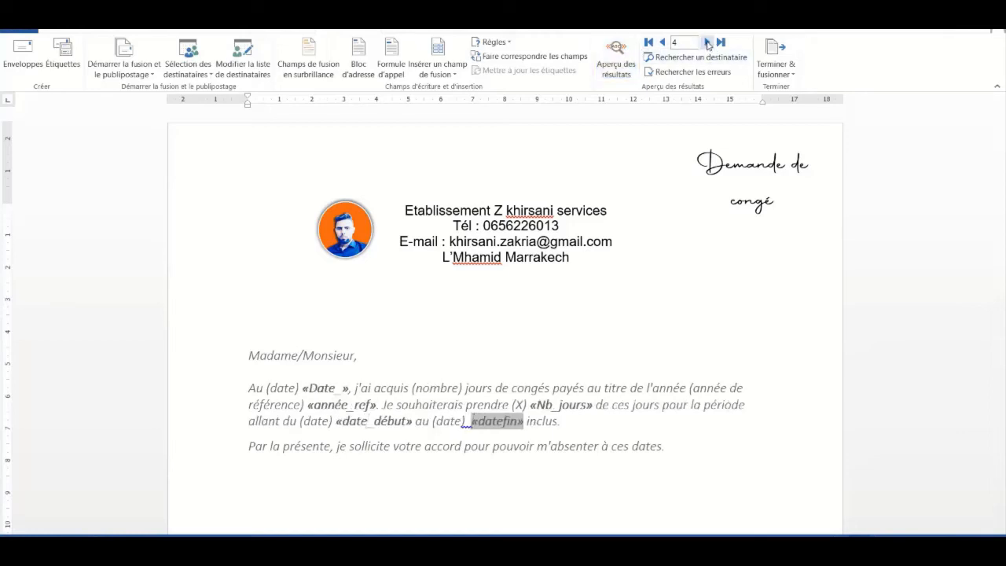
pyautogui.click(663, 42)
pyautogui.click(662, 42)
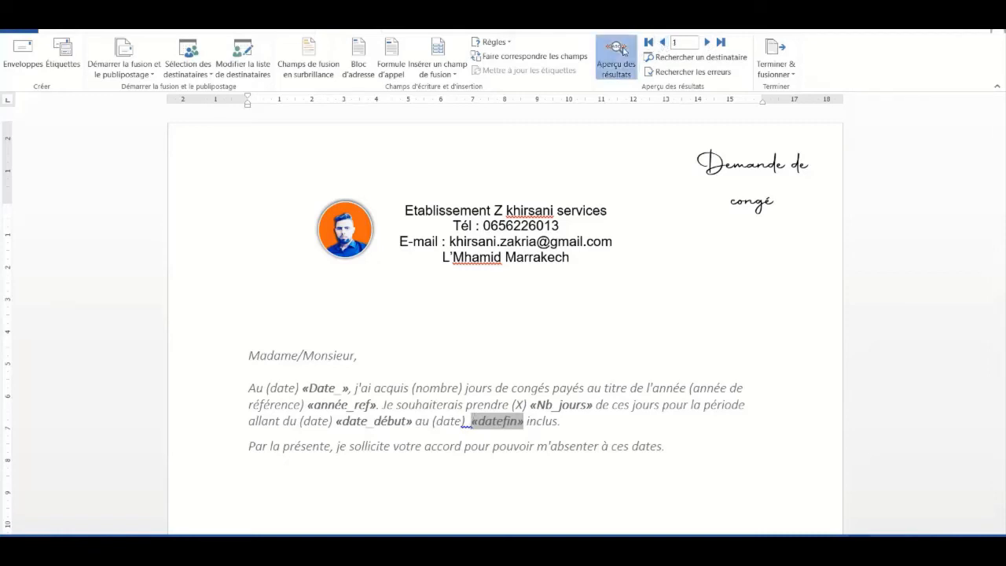
pyautogui.click(617, 52)
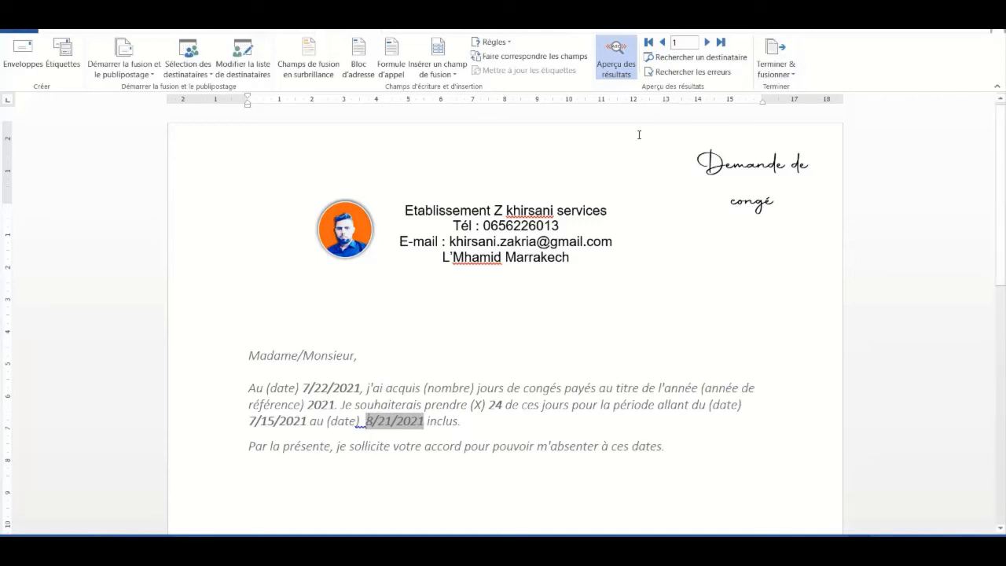
pyautogui.click(792, 76)
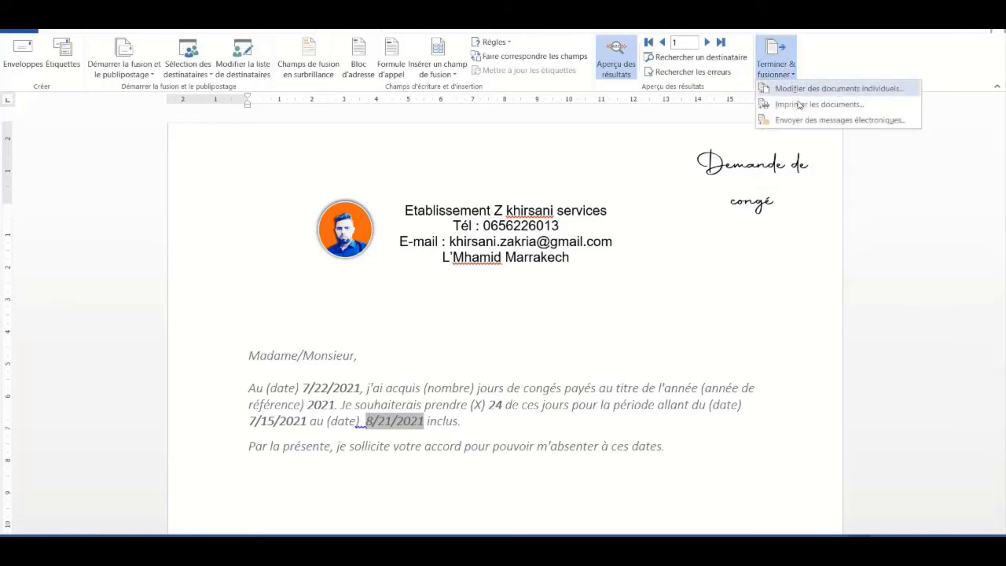
pyautogui.click(799, 105)
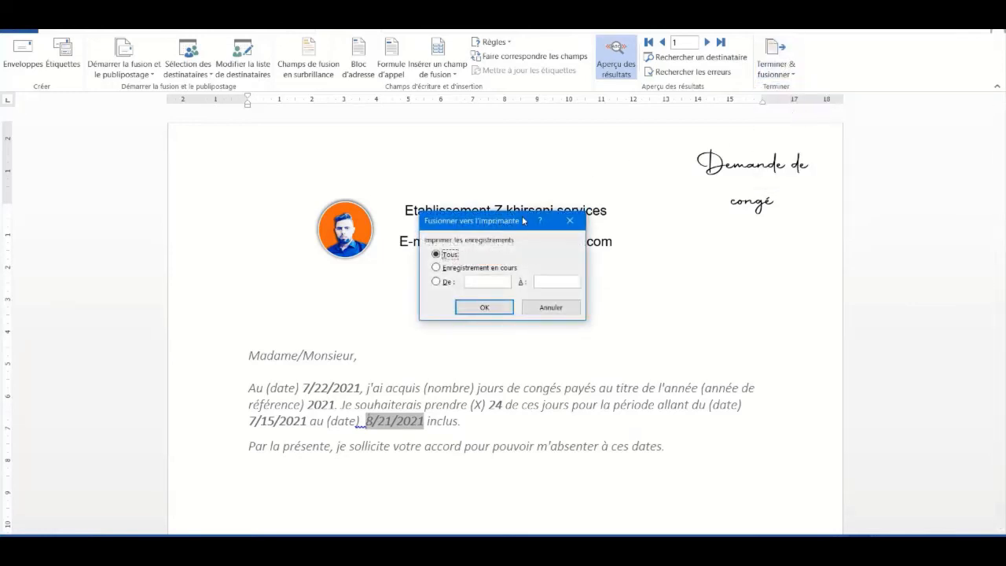
pyautogui.moveTo(522, 221); pyautogui.dragTo(779, 165)
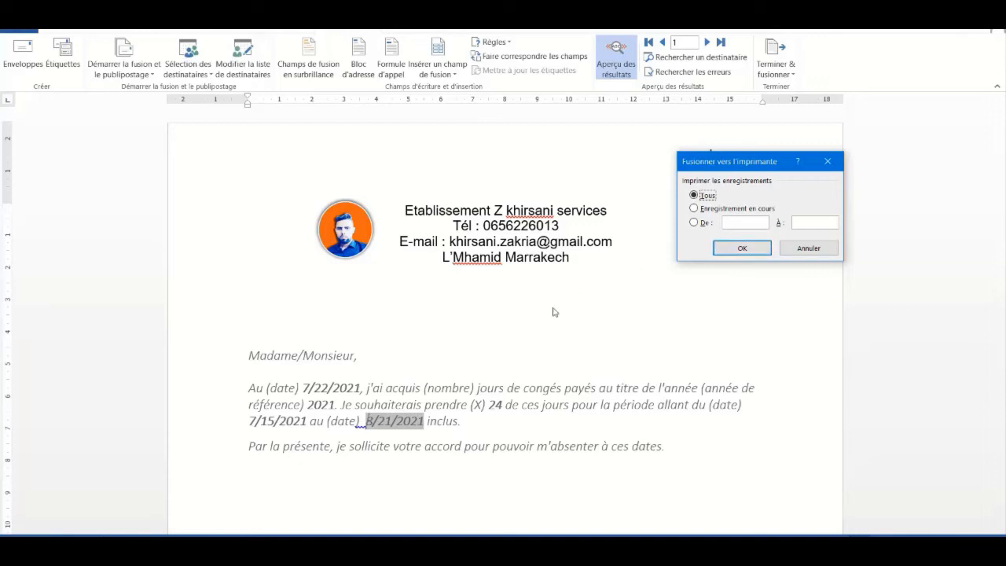
pyautogui.moveTo(756, 165); pyautogui.dragTo(740, 269)
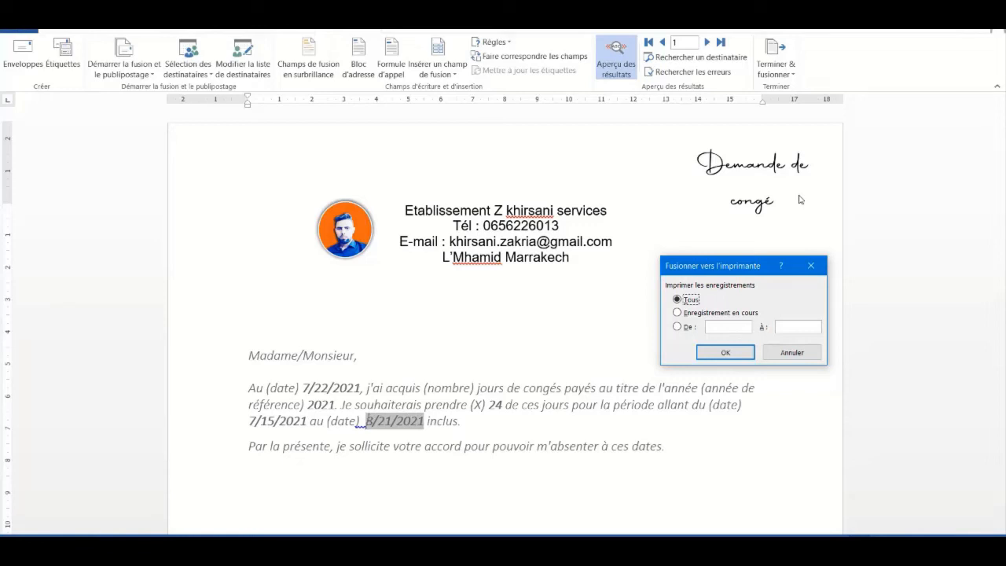
pyautogui.moveTo(737, 266); pyautogui.dragTo(749, 189)
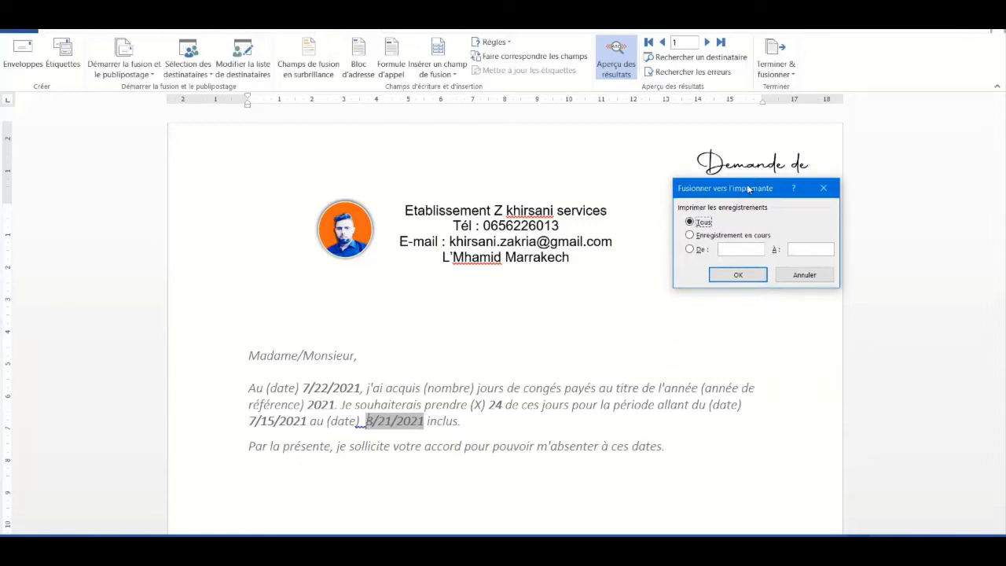
pyautogui.click(727, 275)
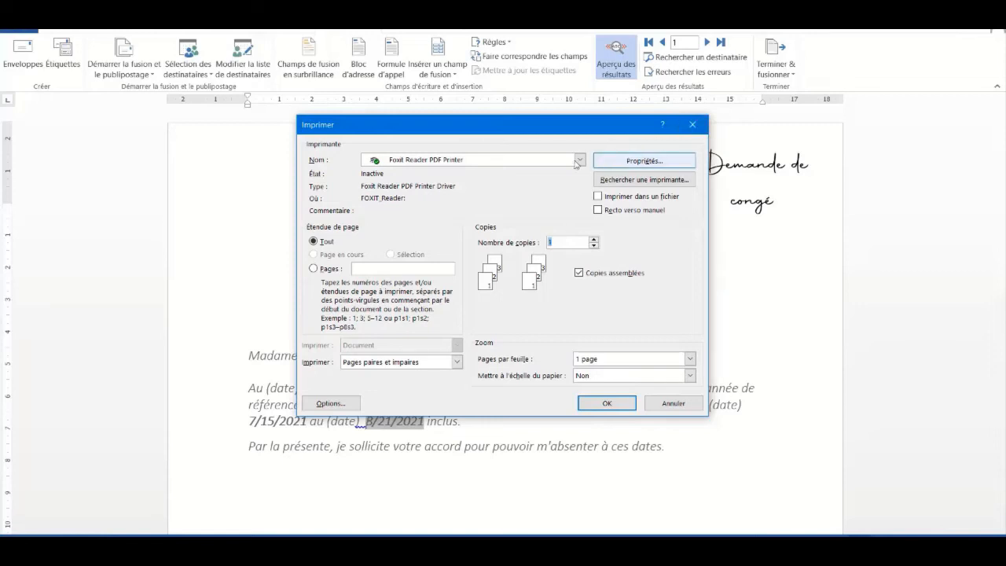
pyautogui.moveTo(584, 132); pyautogui.dragTo(786, 153)
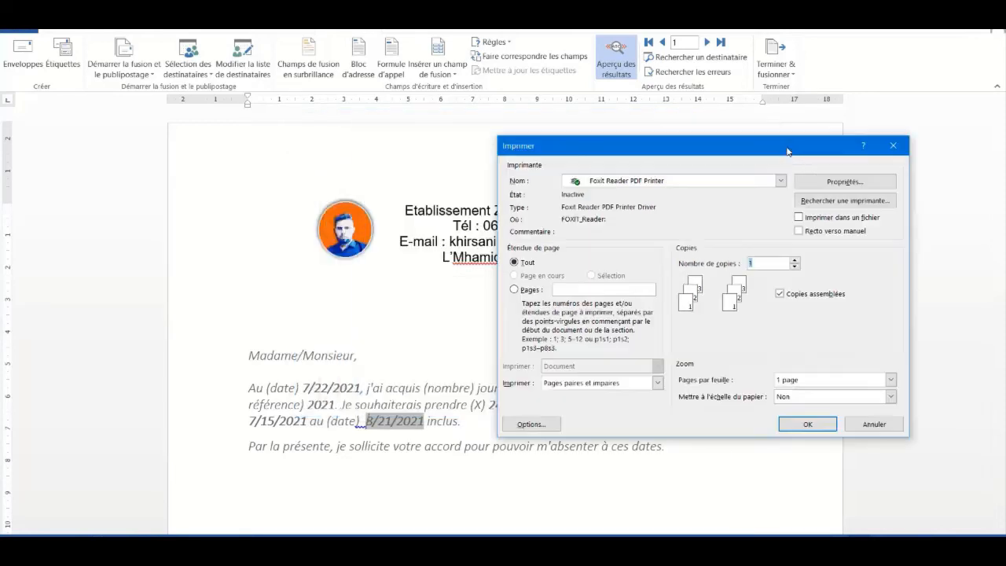
pyautogui.click(780, 181)
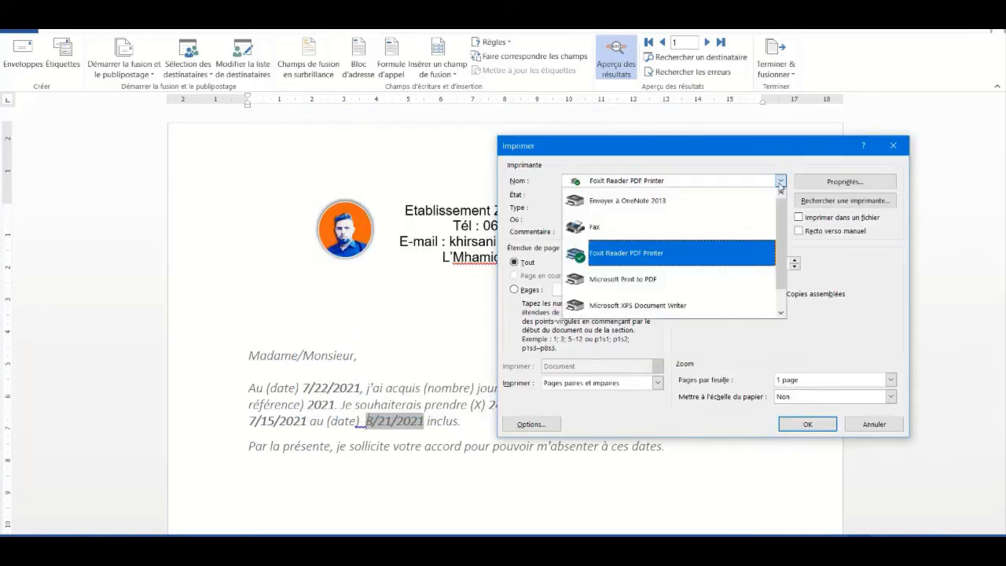
pyautogui.click(780, 181)
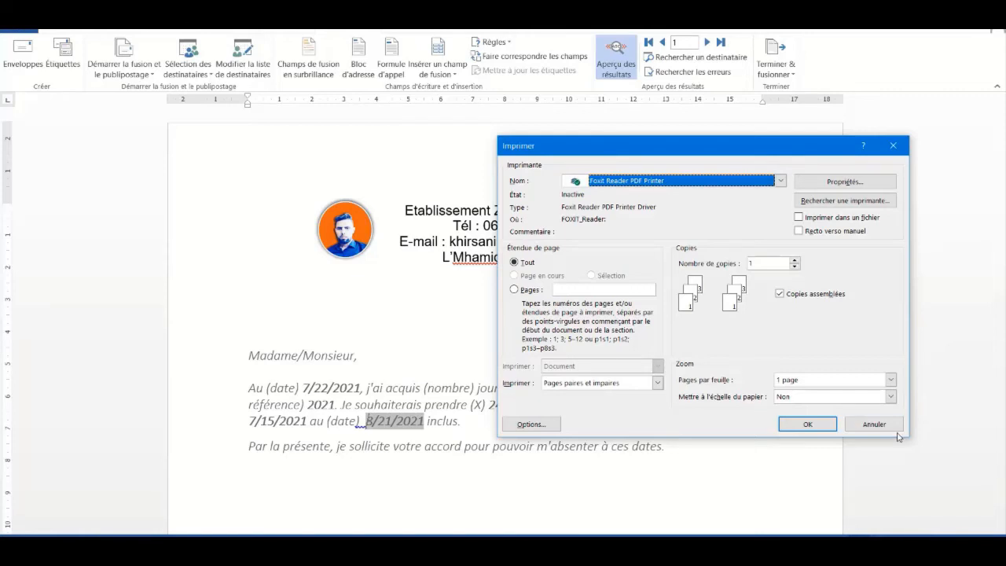
pyautogui.click(869, 424)
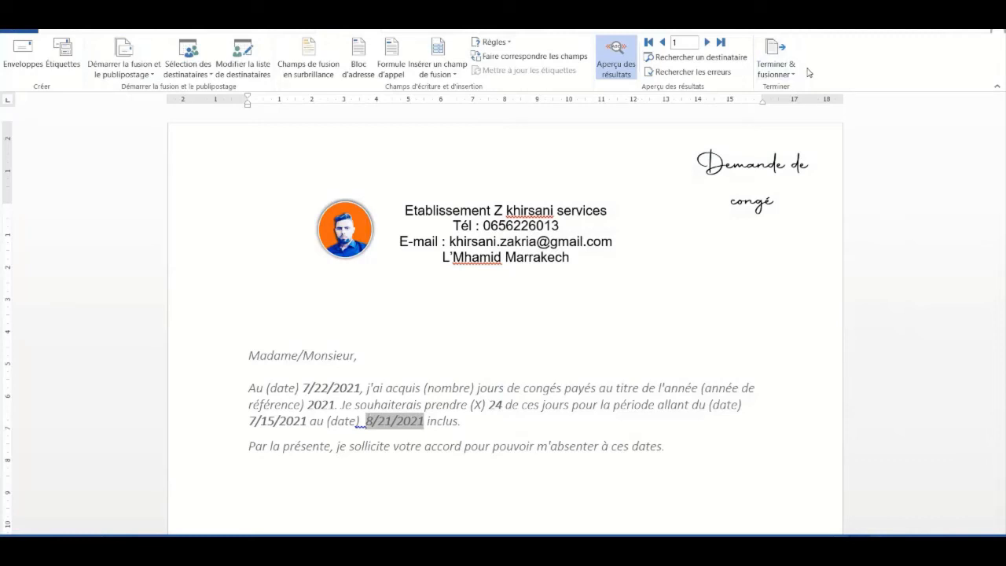
# Dismiss the Terminer & fusionner menu and open the publipostage Excel file from File Explorer
pyautogui.click(776, 73)
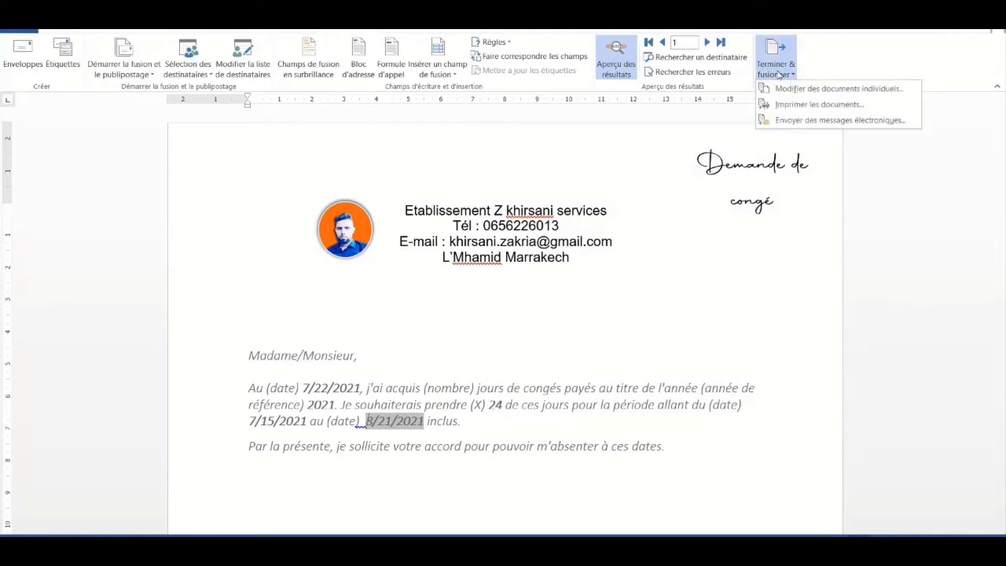
pyautogui.click(703, 137)
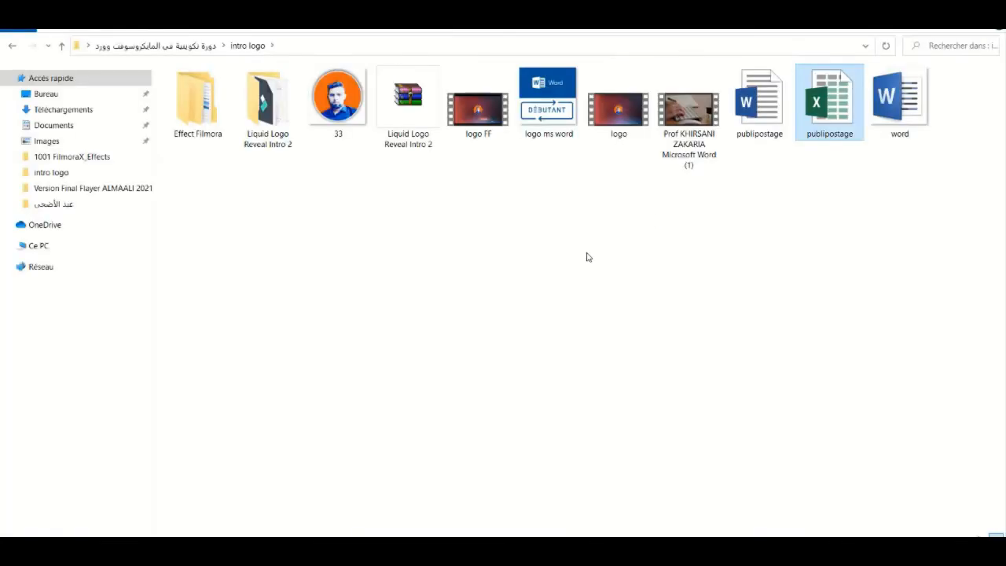
pyautogui.doubleClick(848, 100)
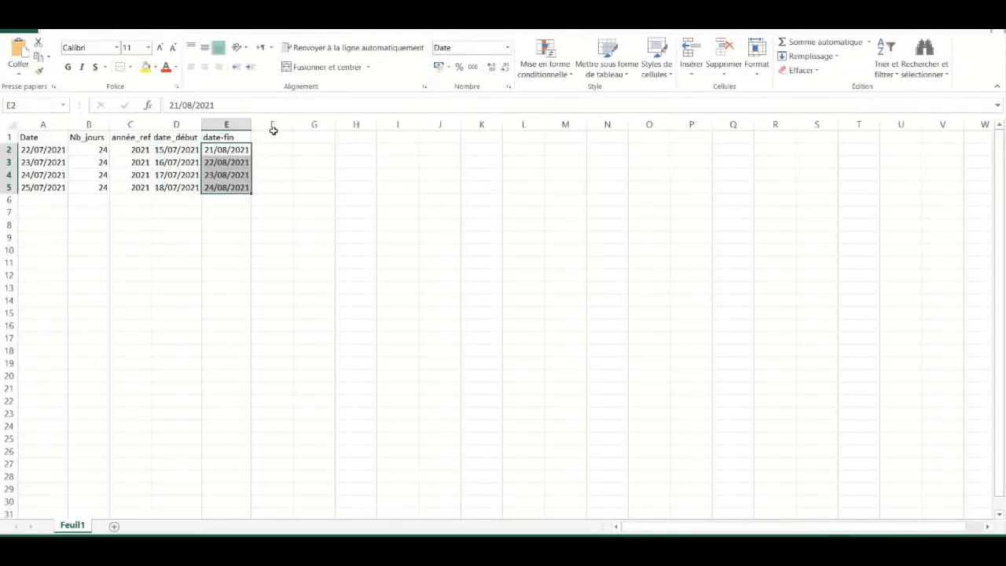
# Add the header 'Mail' in cell F1
pyautogui.click(272, 136)
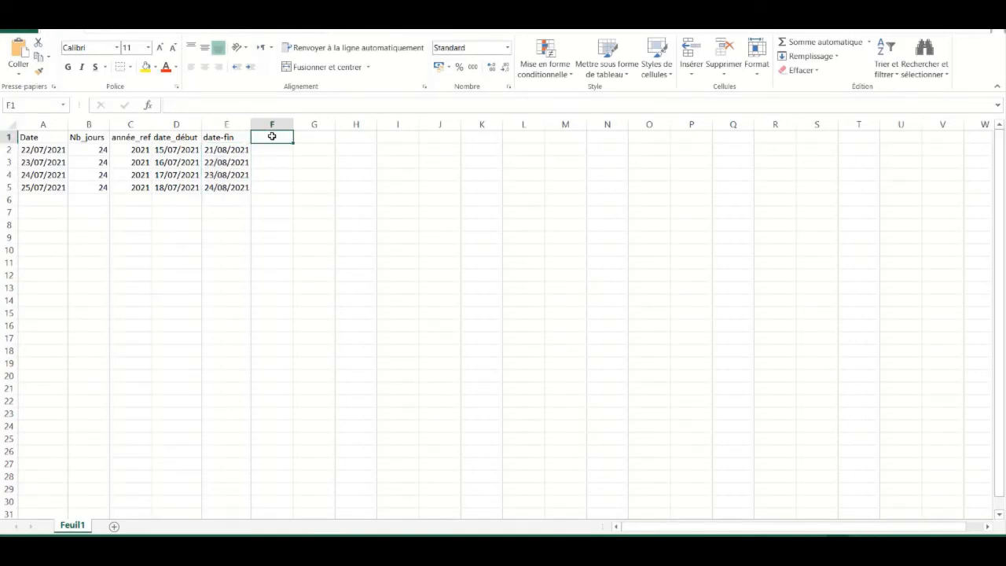
pyautogui.write('mail')
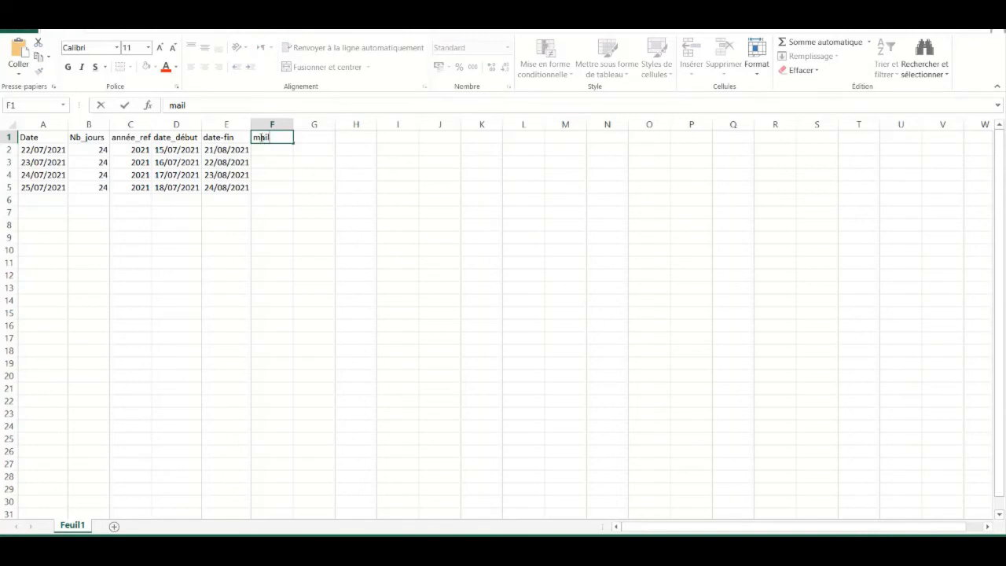
pyautogui.click(262, 137)
pyautogui.press('BackSpace')
pyautogui.write('M')
pyautogui.click(271, 150)
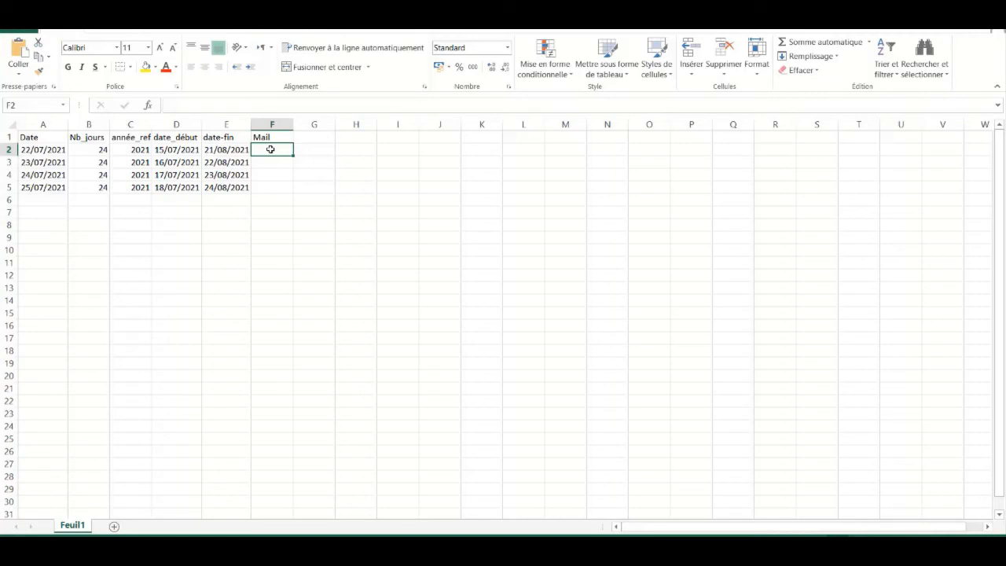
# Enter the first employee's e-mail address in F2 and widen column F to fit
pyautogui.write('A')
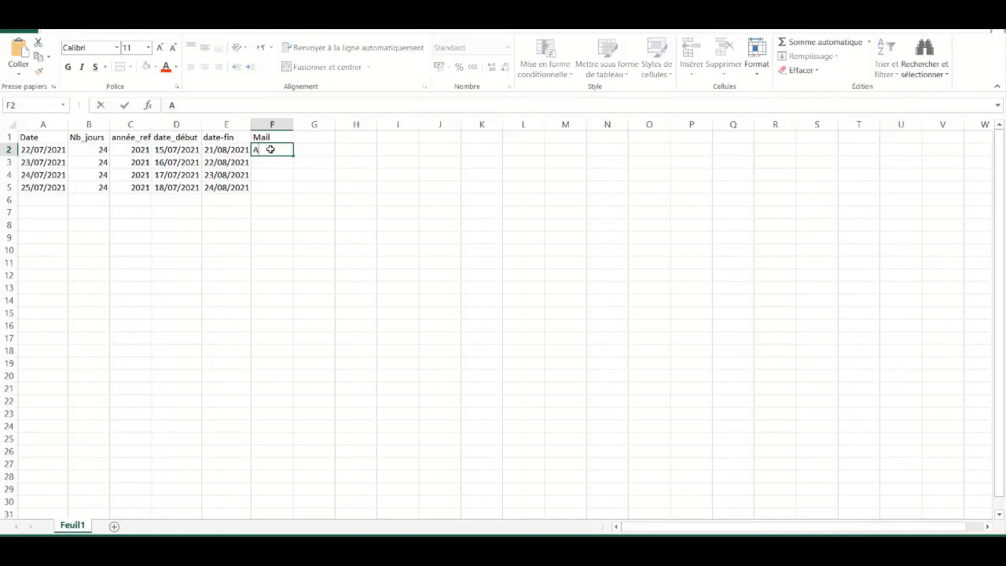
pyautogui.press('BackSpace')
pyautogui.press('Menu')
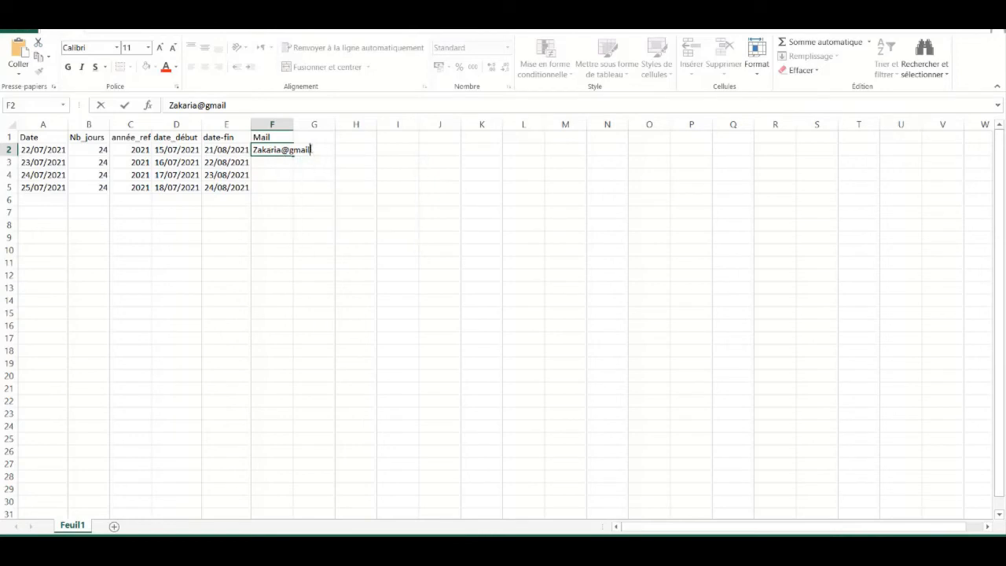
pyautogui.click(310, 149)
pyautogui.write('.com')
pyautogui.hotkey('ctrl', 'Return')
pyautogui.click(278, 164)
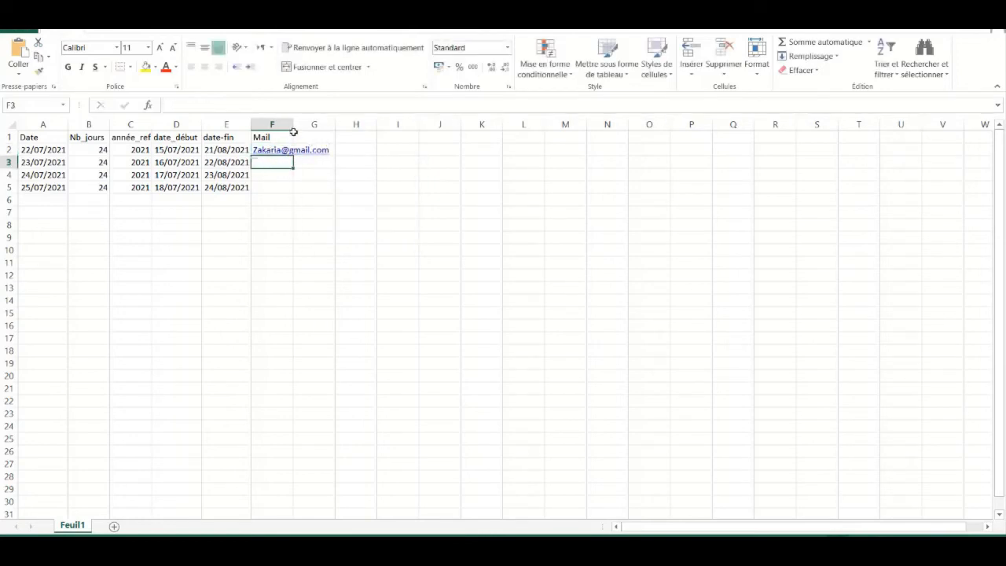
pyautogui.click(292, 139)
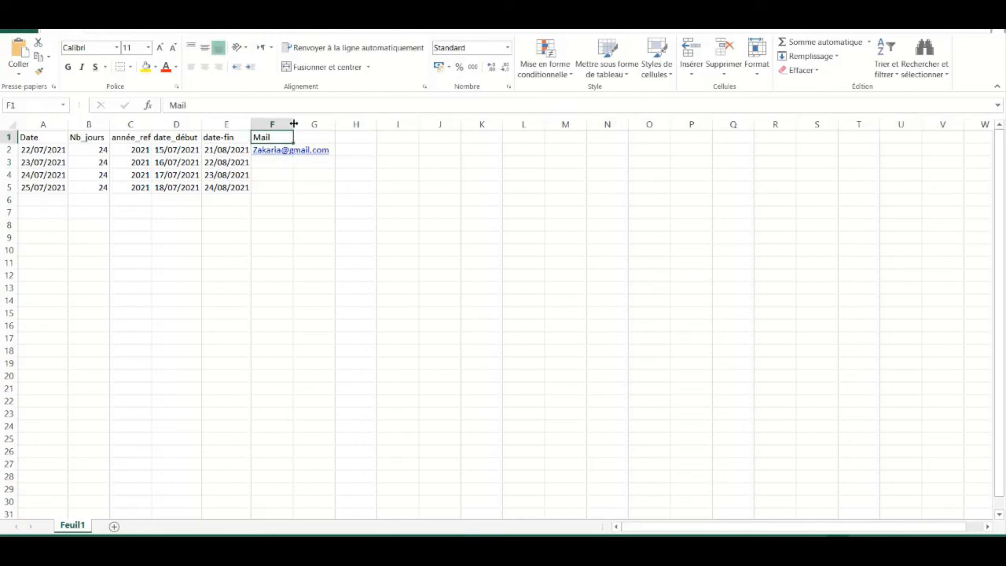
pyautogui.doubleClick(293, 124)
pyautogui.click(270, 160)
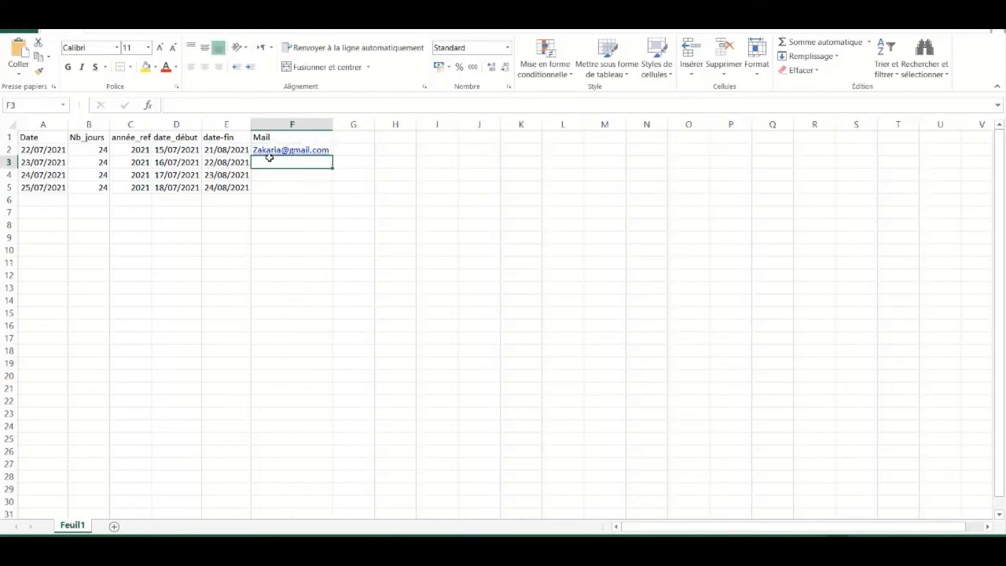
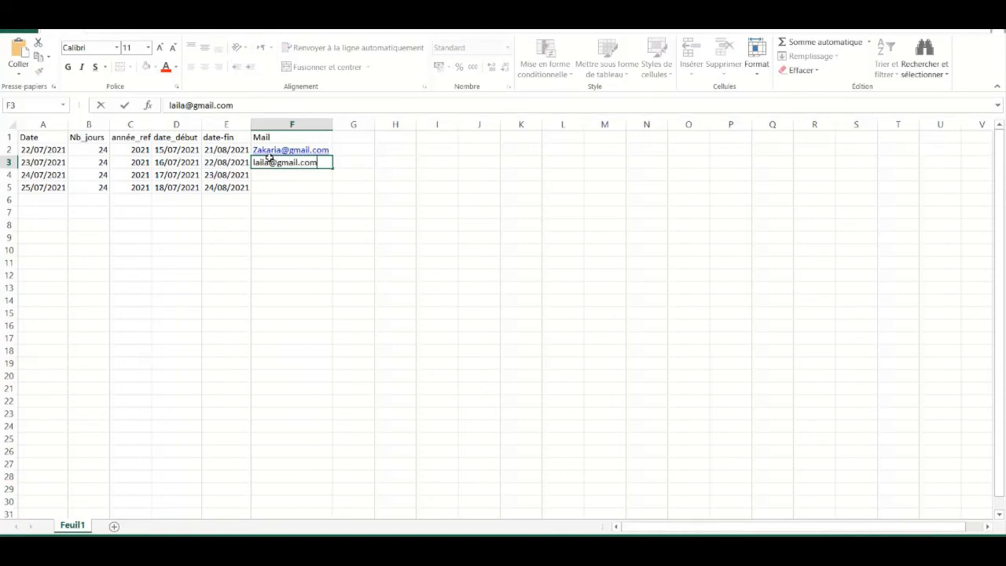
# Fill in the e-mail addresses of the remaining three employees in F3 through F5
pyautogui.click(270, 173)
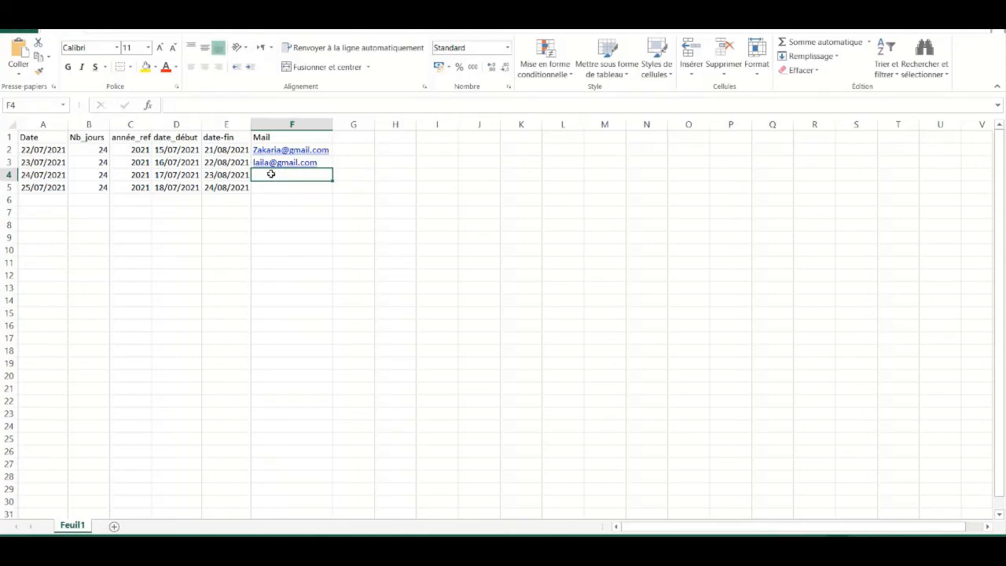
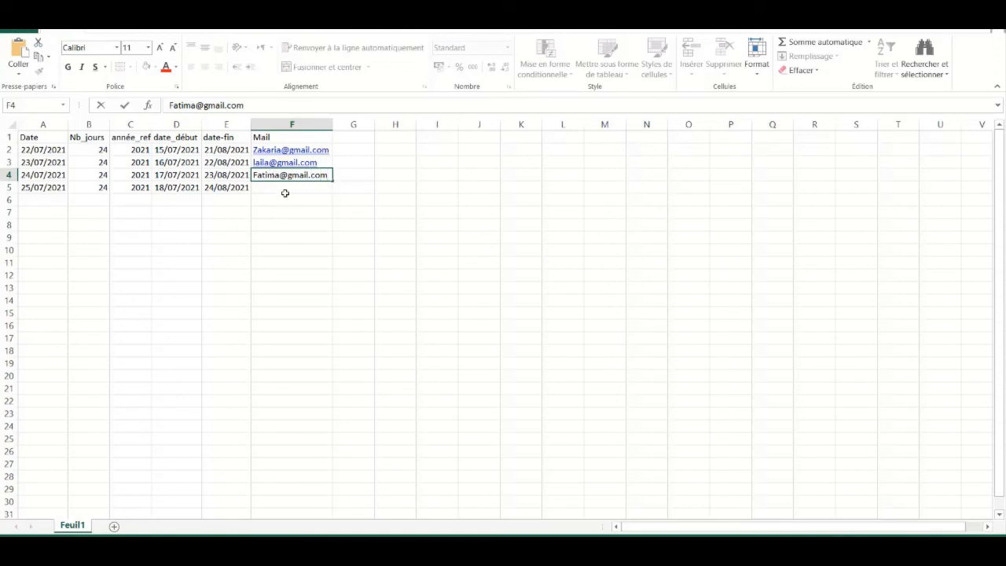
pyautogui.click(286, 190)
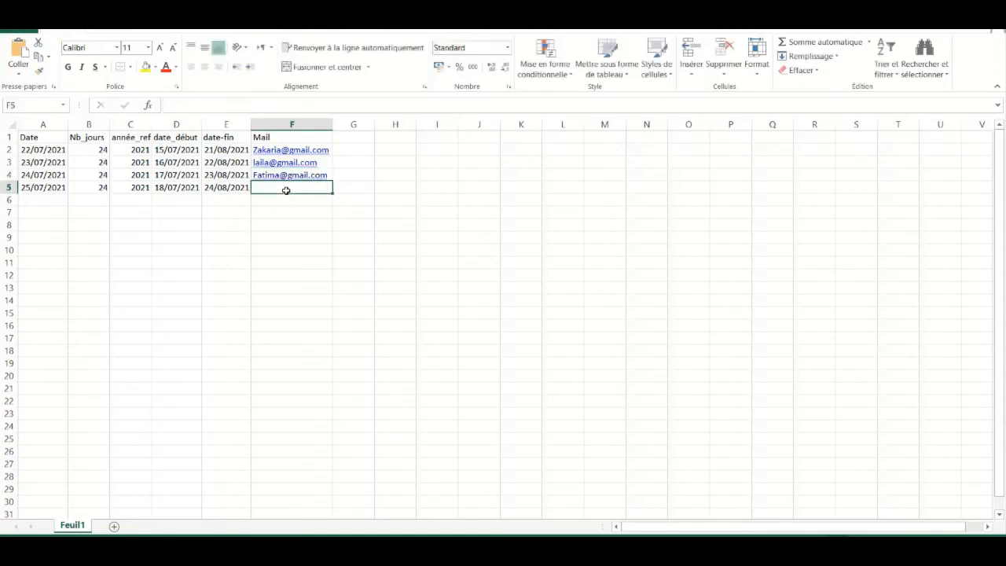
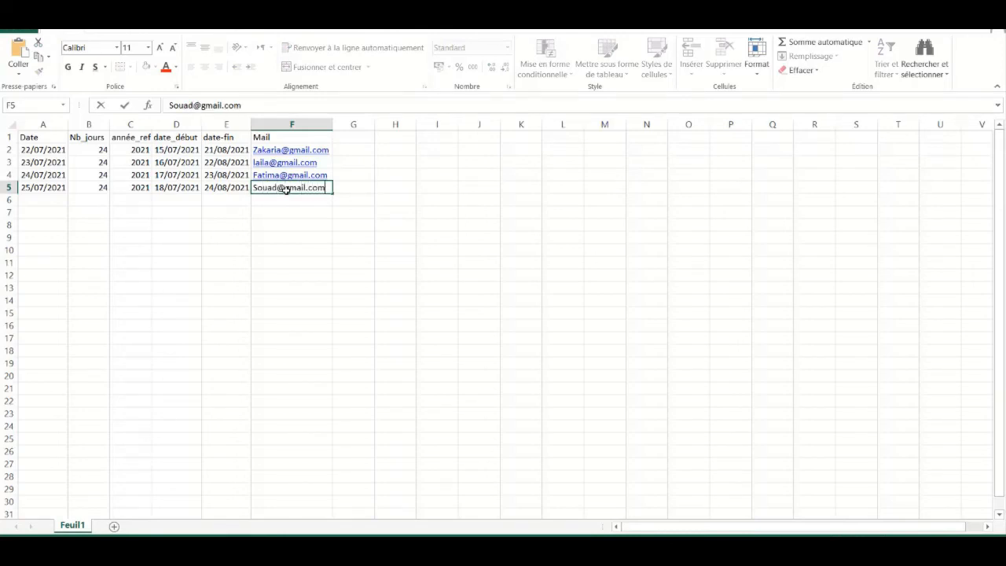
pyautogui.click(348, 138)
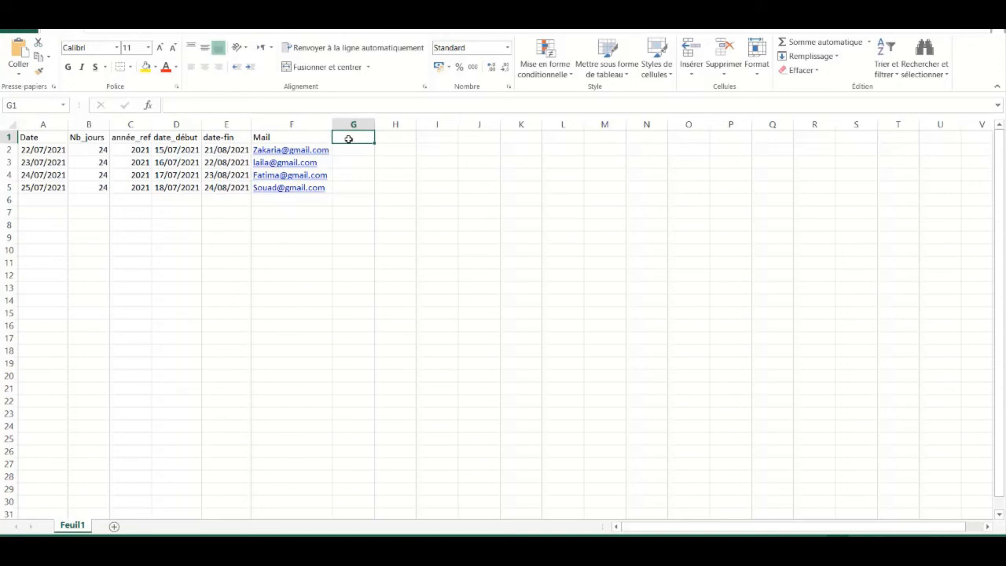
# Add the 'Nom' header in G1 and the first employee's surname in G2
pyautogui.write('Nom')
pyautogui.click(348, 147)
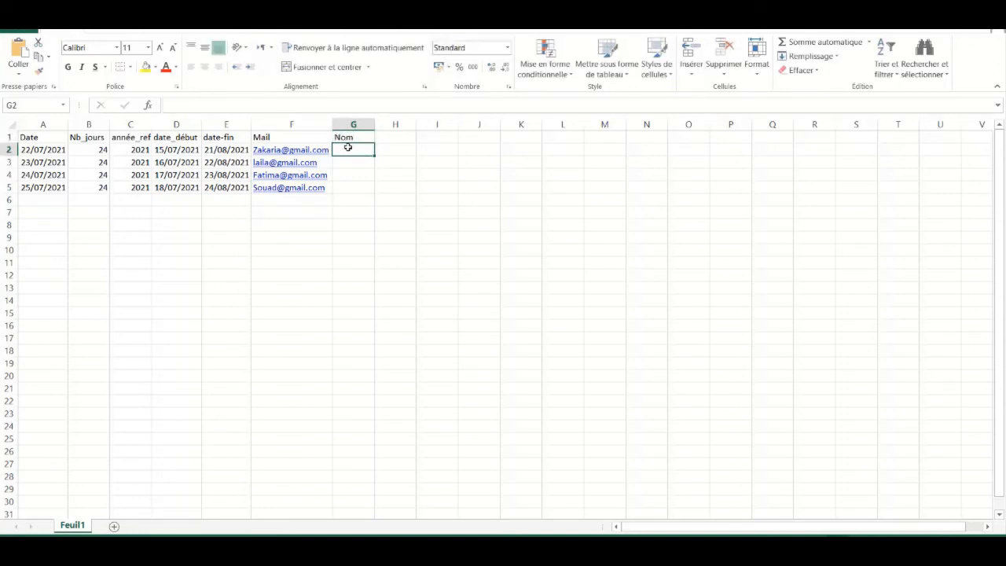
pyautogui.write('Zak')
pyautogui.press('BackSpace')
pyautogui.press('BackSpace')
pyautogui.press('BackSpace')
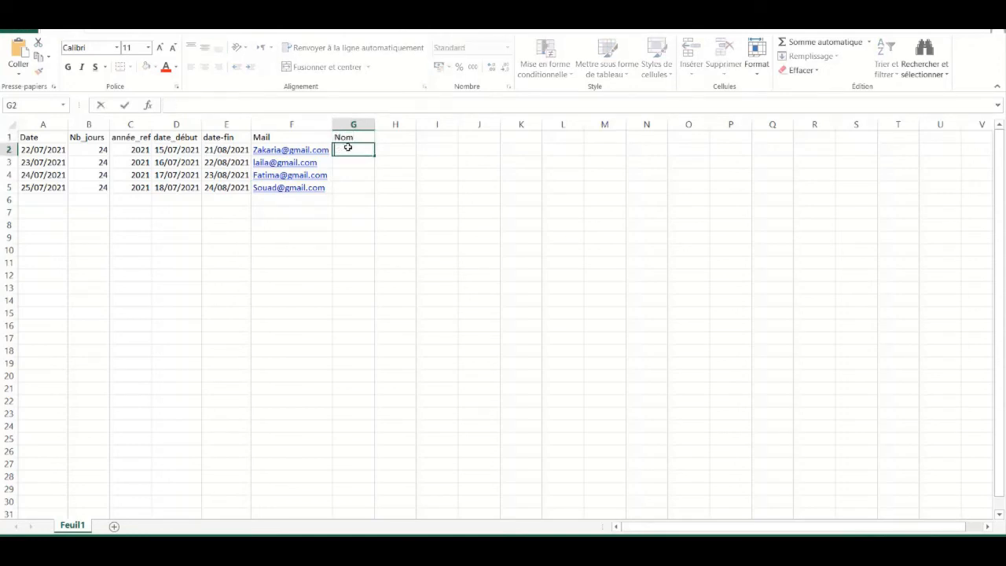
pyautogui.write('A')
pyautogui.press('BackSpace')
pyautogui.click(349, 162)
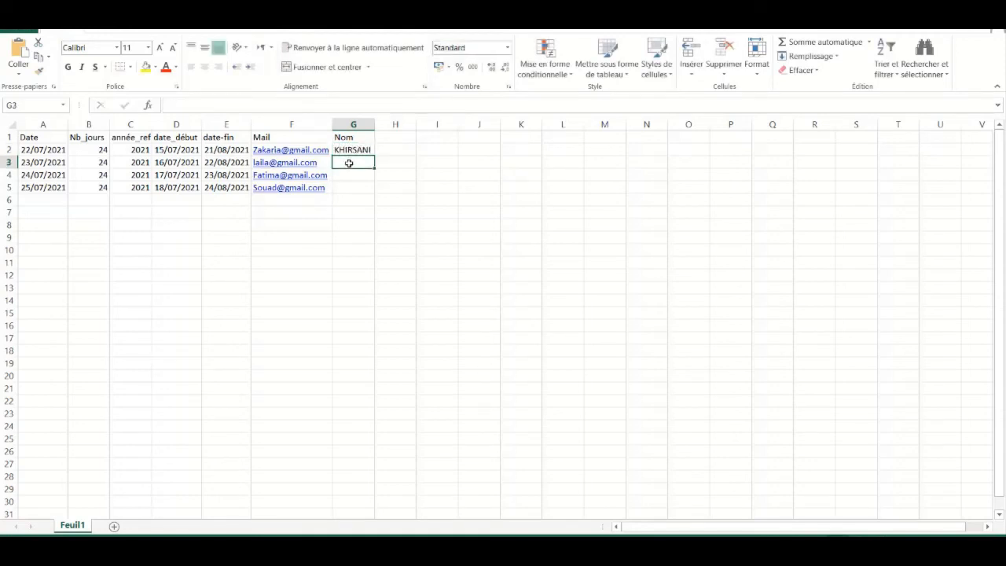
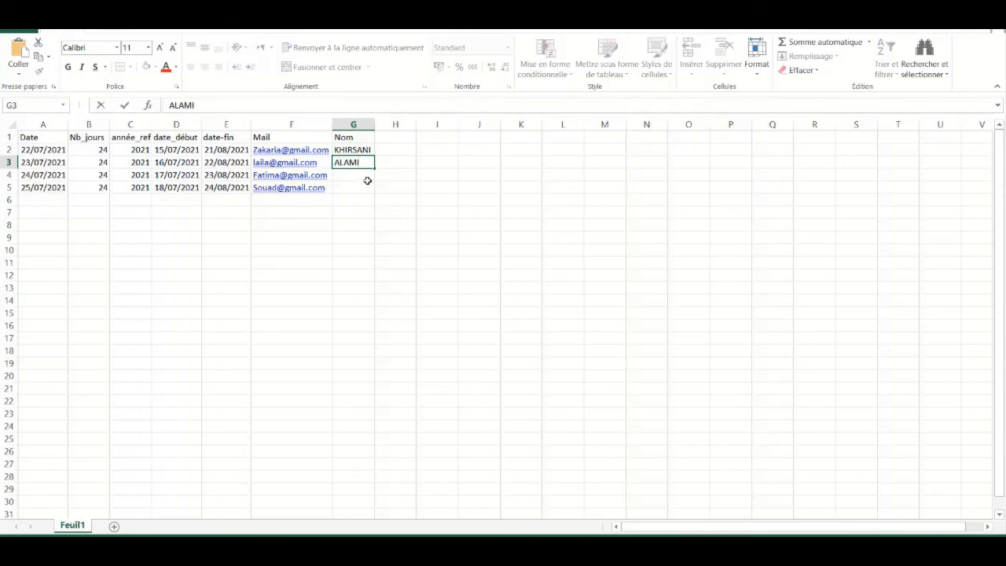
# Enter the surnames of the remaining three employees in G3 through G5
pyautogui.click(363, 176)
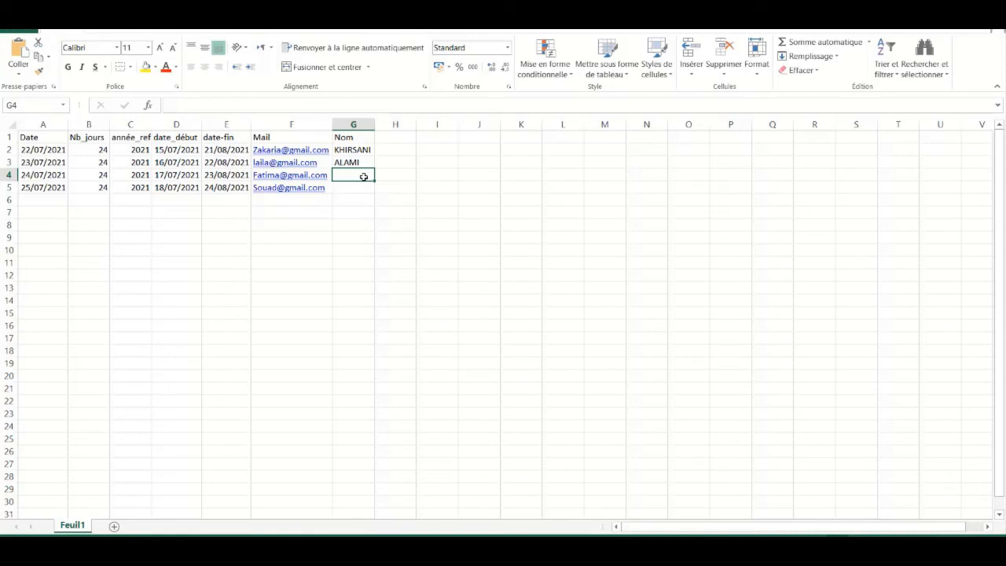
pyautogui.write('Idris')
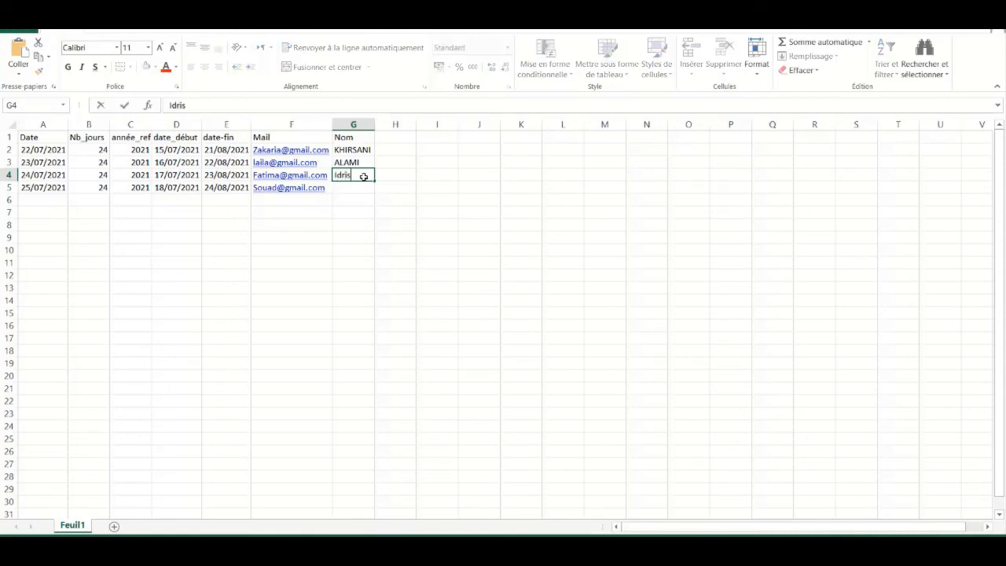
pyautogui.write('si')
pyautogui.click(346, 188)
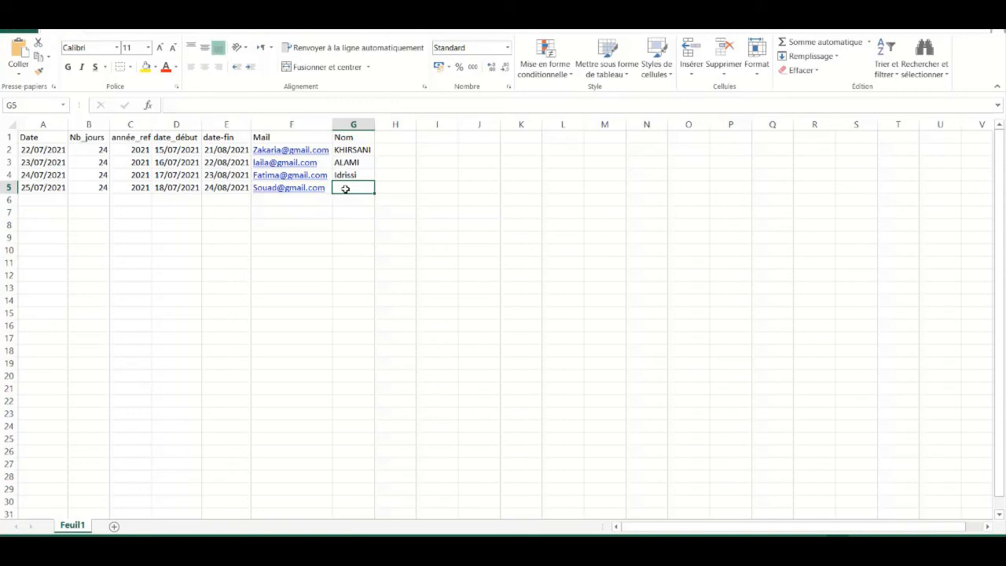
pyautogui.write('Z')
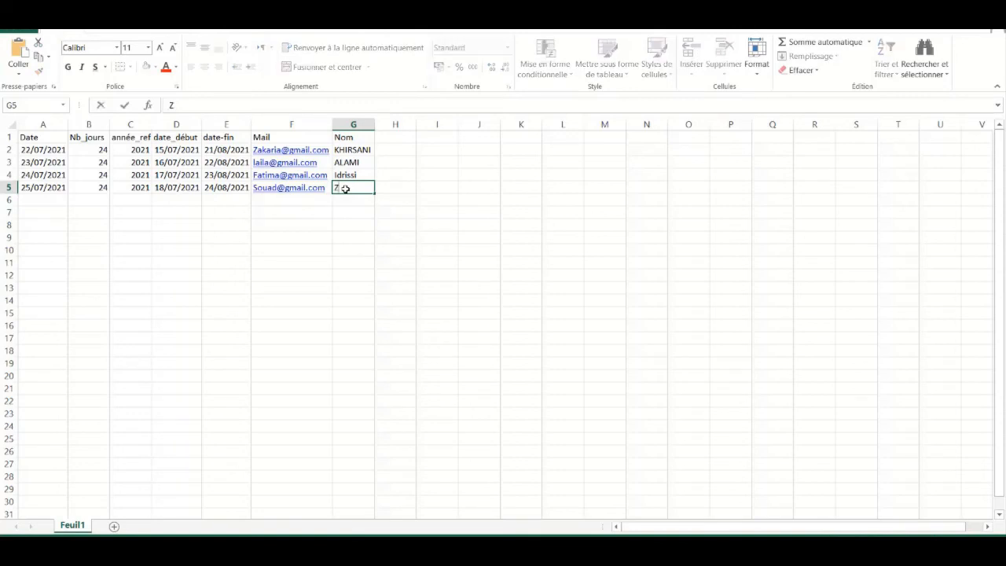
pyautogui.write('ouAo')
pyautogui.press('BackSpace')
pyautogui.press('BackSpace')
pyautogui.write('Zou')
pyautogui.click(393, 137)
# Add a 'Signature' header in H1 and copy the G2:G5 surnames into H2:H5
pyautogui.write('Si')
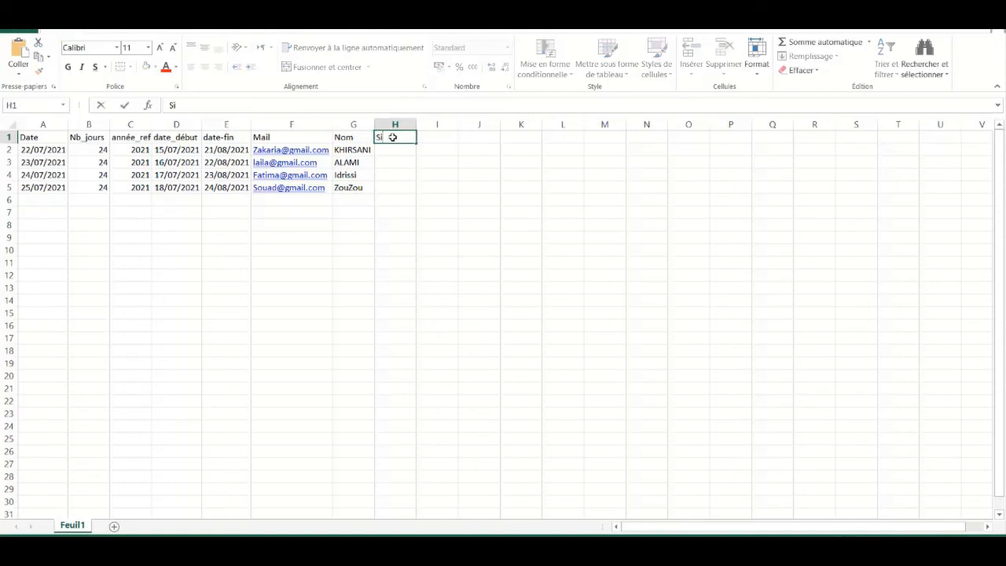
pyautogui.write('gnature')
pyautogui.click(395, 152)
pyautogui.write('KHI')
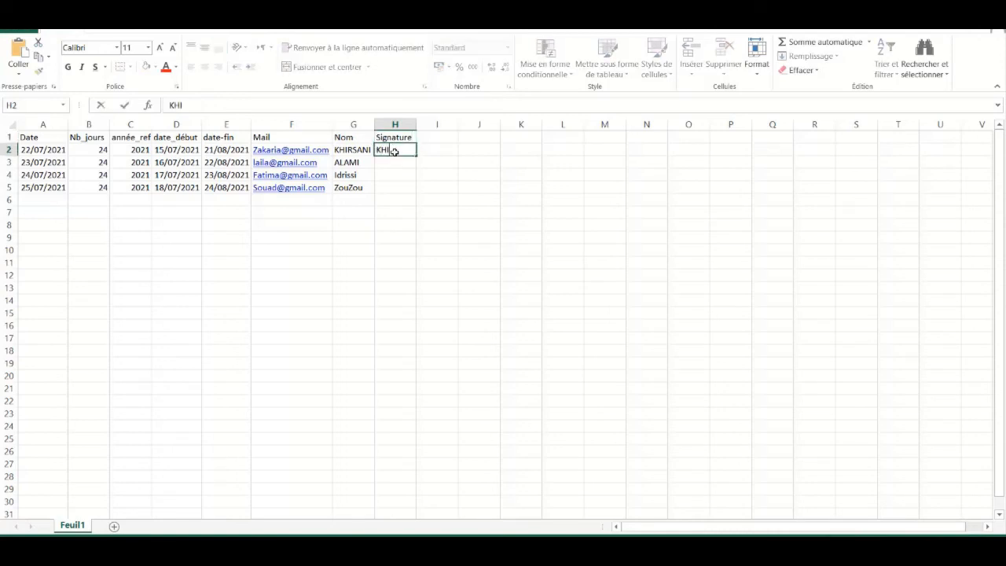
pyautogui.write('RSANI')
pyautogui.click(358, 150)
pyautogui.moveTo(358, 150); pyautogui.dragTo(354, 186)
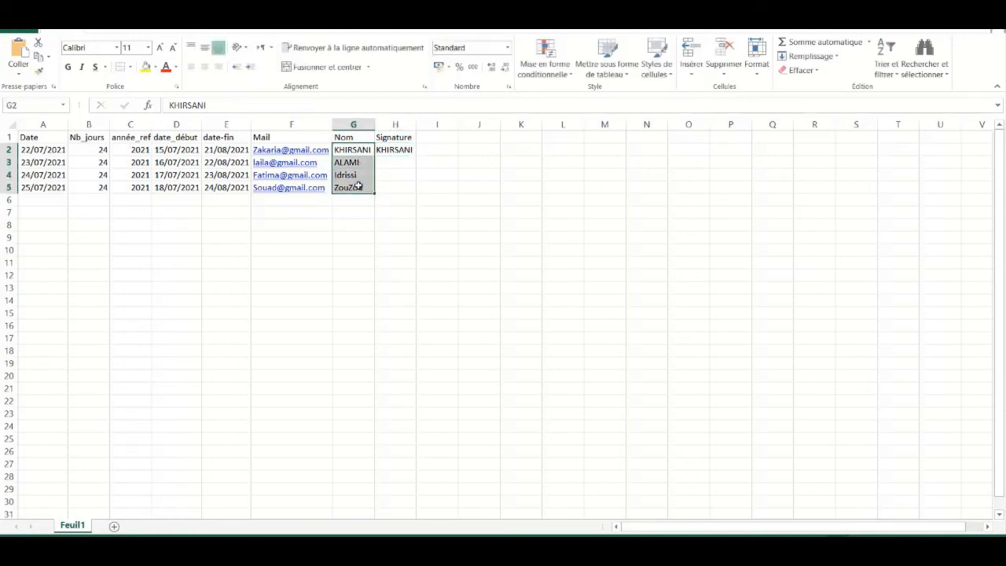
pyautogui.hotkey('ctrl', 'c')
pyautogui.moveTo(408, 150); pyautogui.dragTo(406, 185)
pyautogui.hotkey('ctrl', 'v')
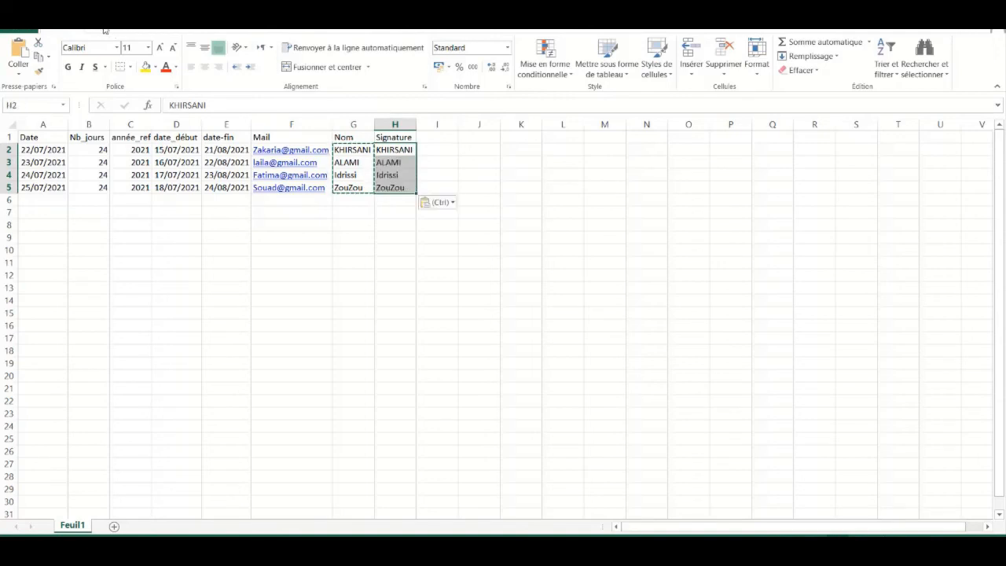
pyautogui.press('Escape')
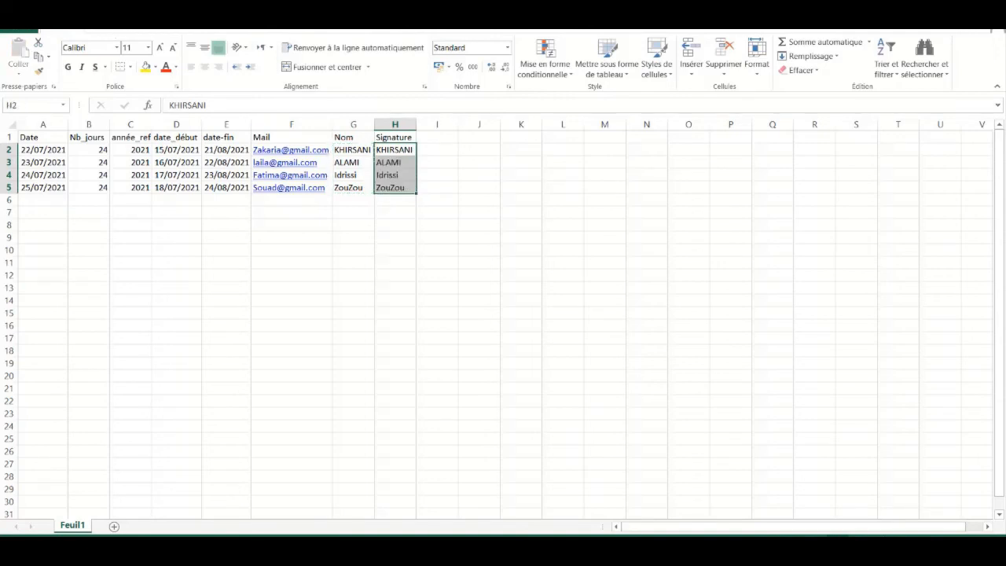
# Reopen publipostage.docx from the folder and accept loading the spreadsheet data (Oui)
pyautogui.click(991, 12)
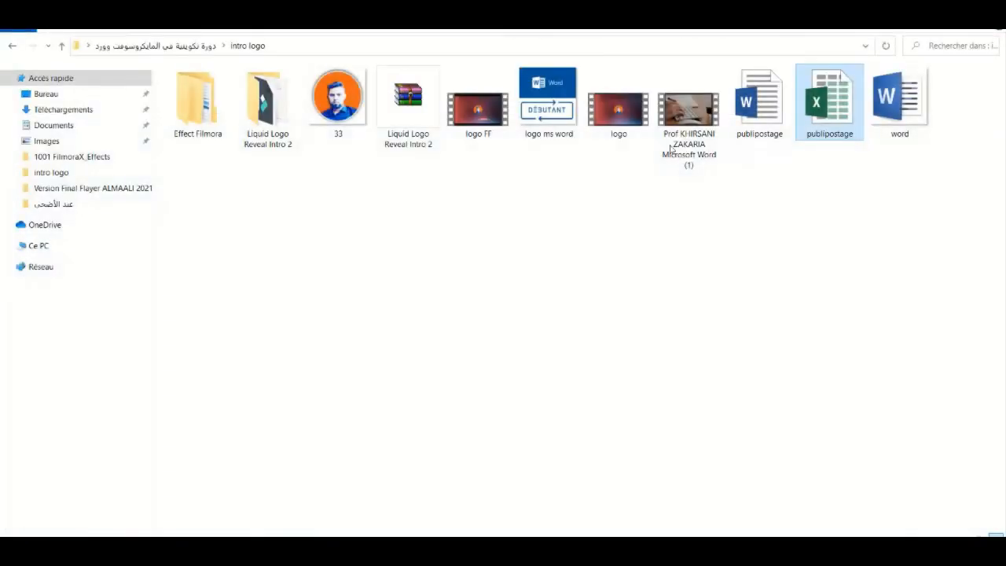
pyautogui.doubleClick(772, 116)
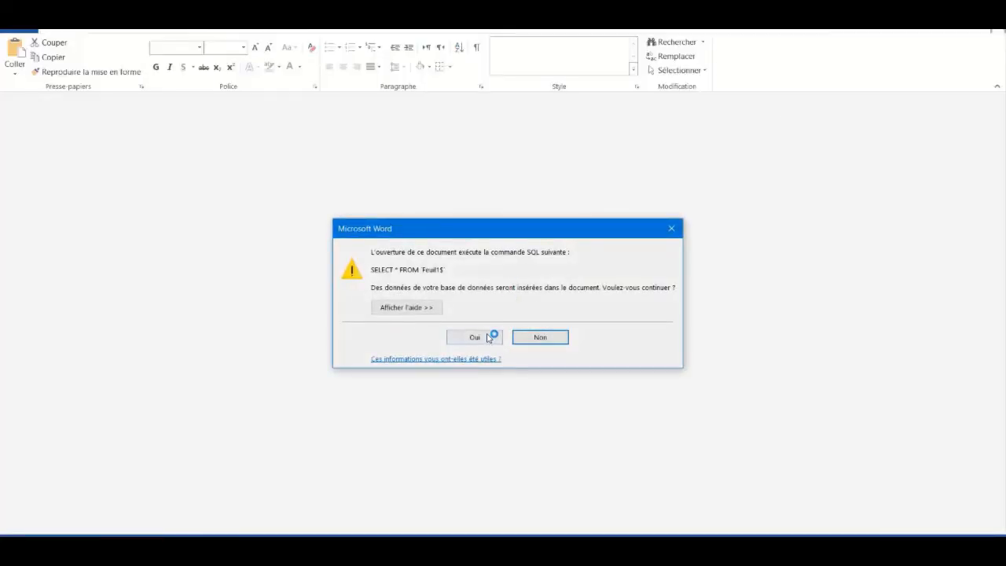
pyautogui.click(486, 336)
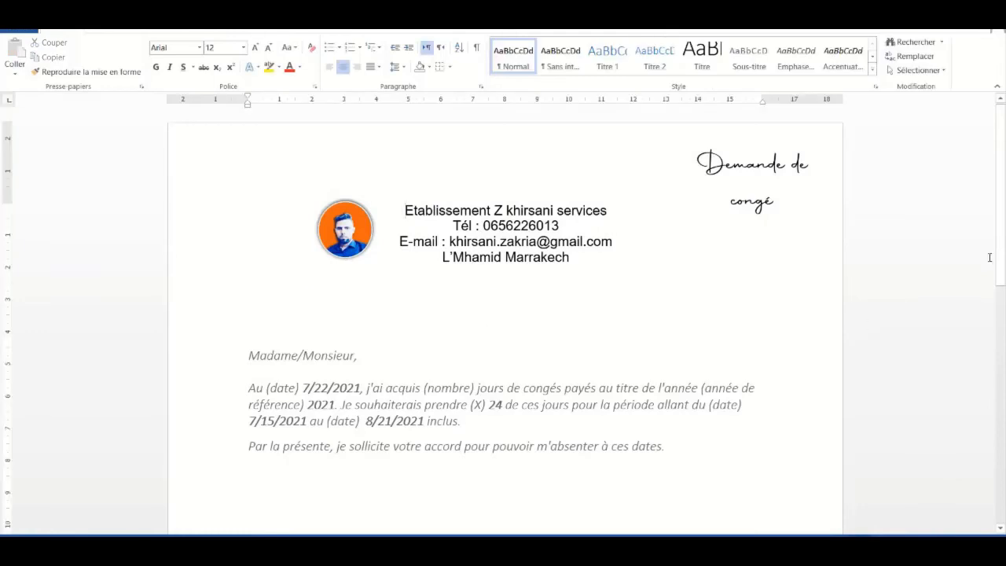
# Add 'Nom :' and 'E-Mail :' lines beneath the Madame/Monsieur greeting
pyautogui.scroll(-2, 1003, 245)
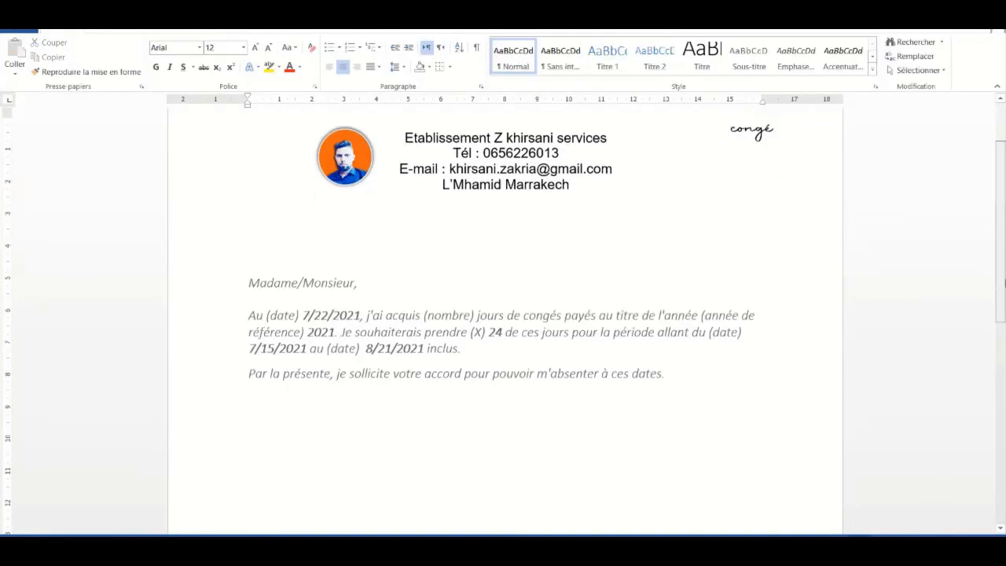
pyautogui.click(378, 270)
pyautogui.press('Return')
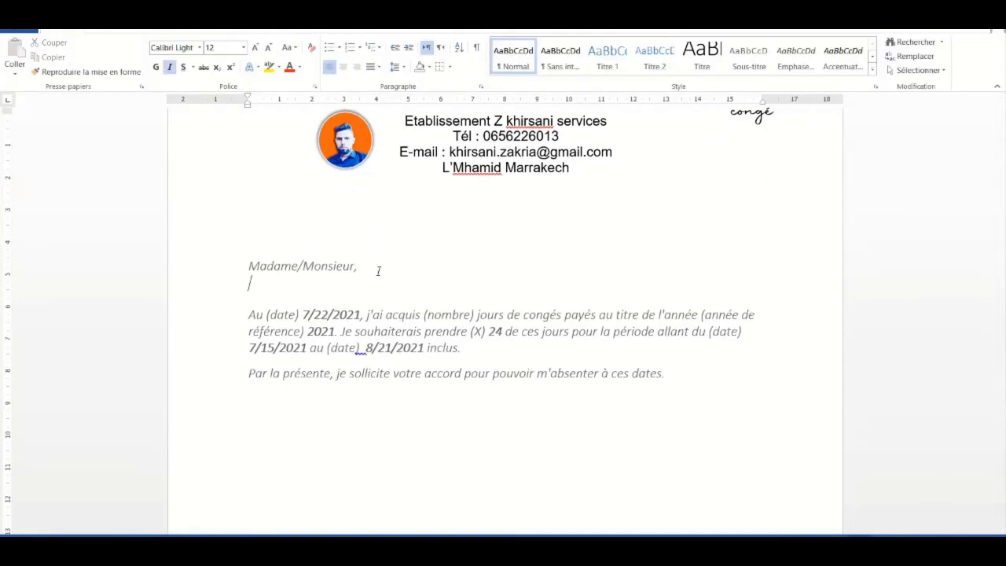
pyautogui.write('Nom :')
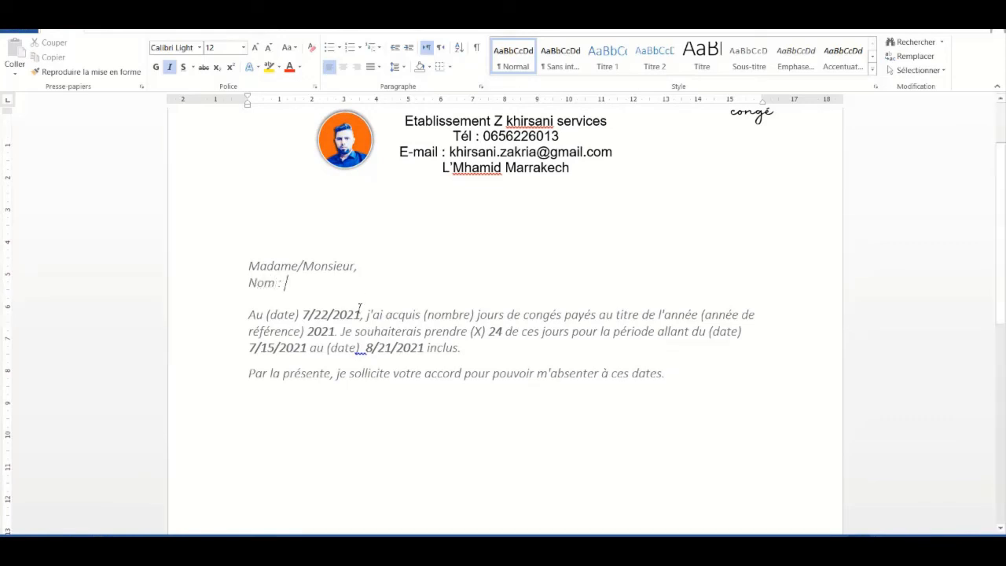
pyautogui.press('Return')
pyautogui.write('E')
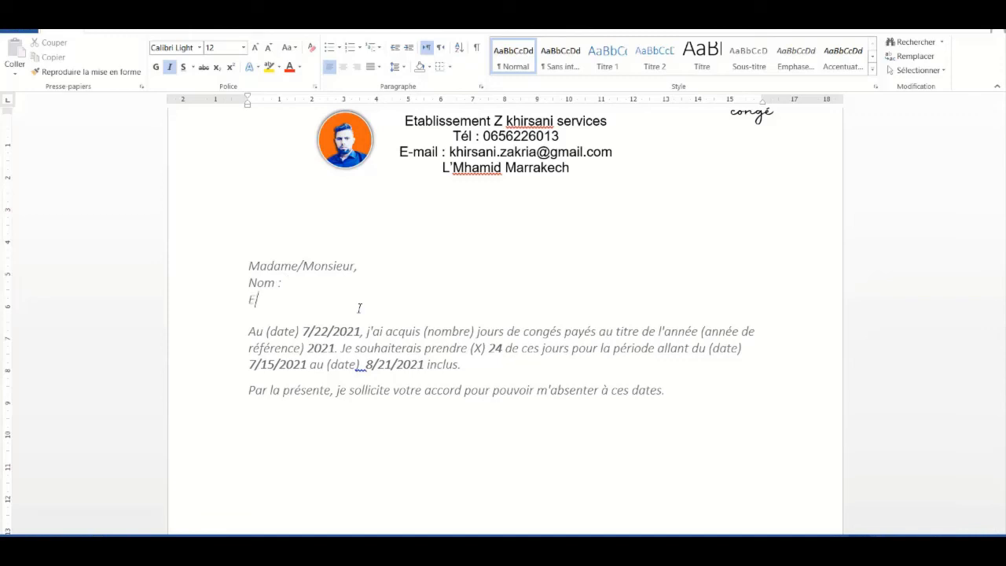
pyautogui.write('-Mail :')
# Add a 'Signature :' line after the closing paragraph
pyautogui.click(325, 425)
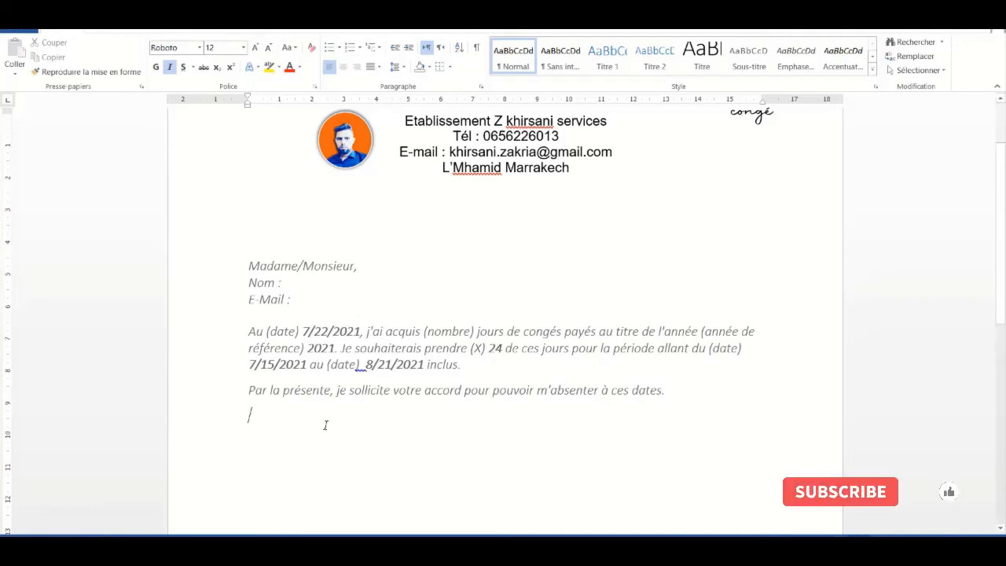
pyautogui.write('Signa')
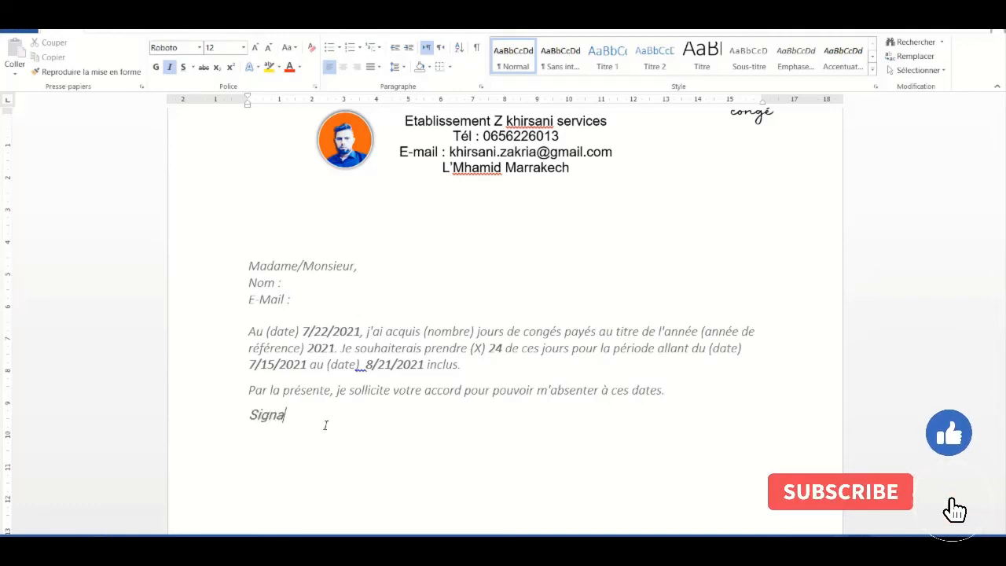
pyautogui.write('ture :')
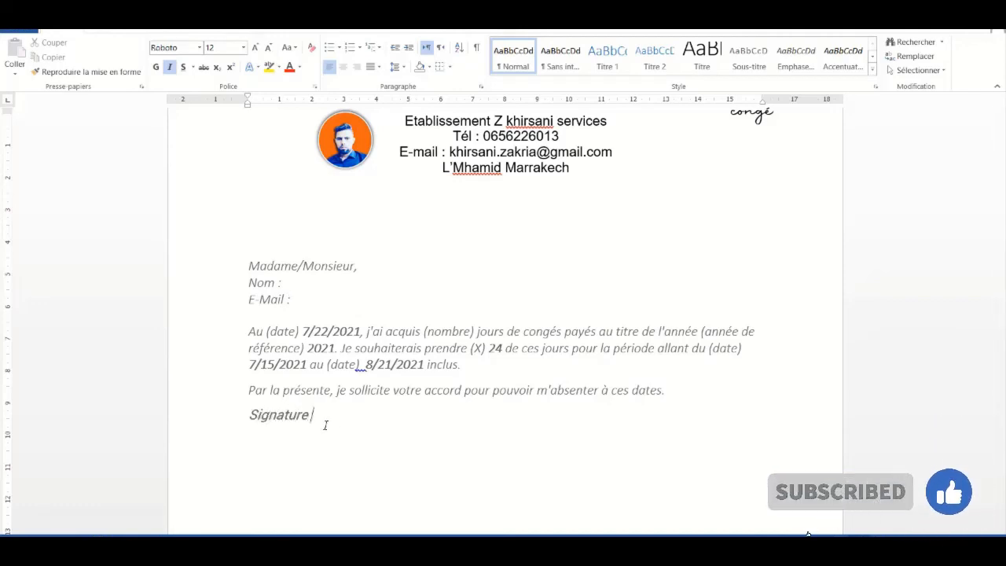
pyautogui.press('Return')
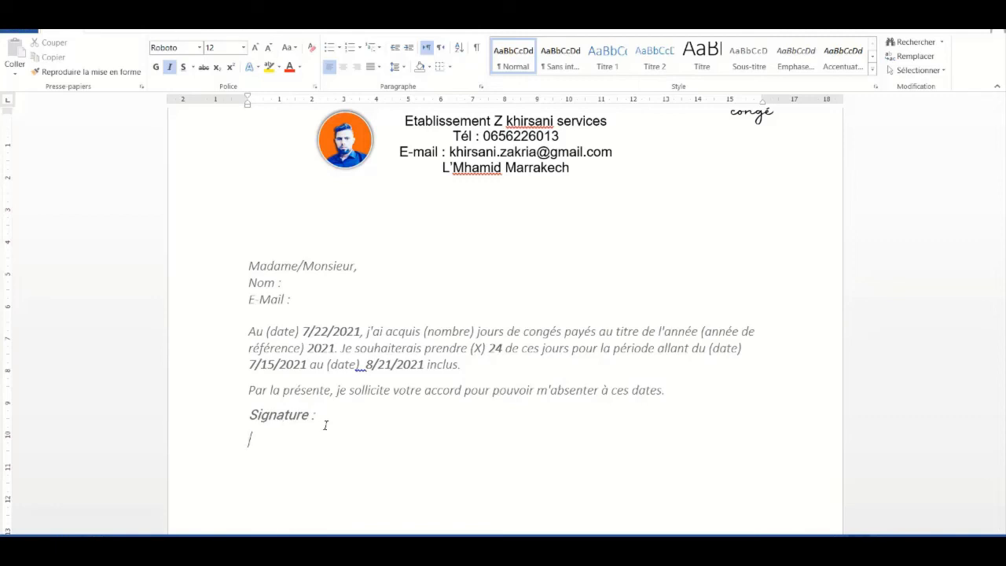
pyautogui.scroll(1, 976, 281)
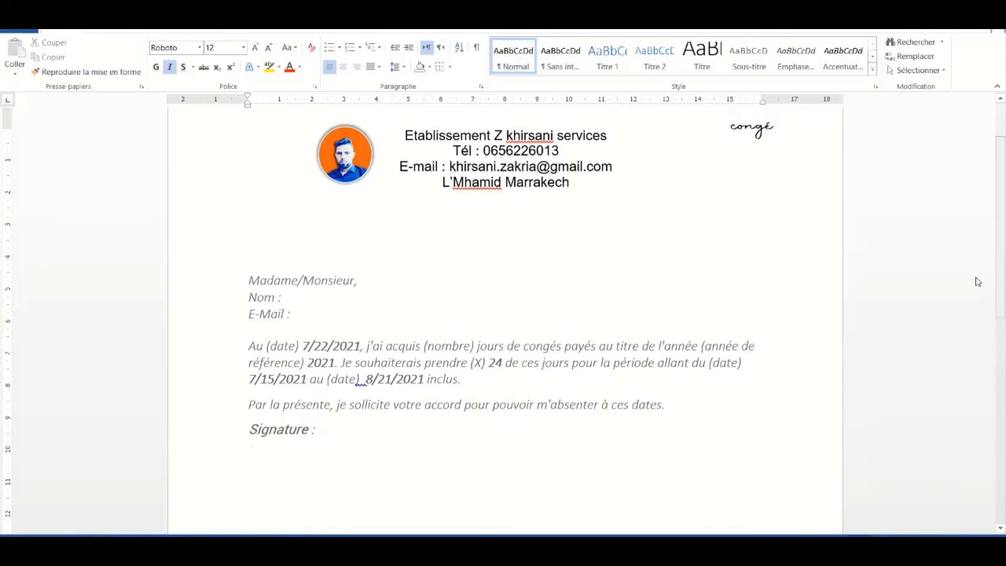
# Set the merge type to Letters and choose to use an existing recipient list
pyautogui.click(355, 25)
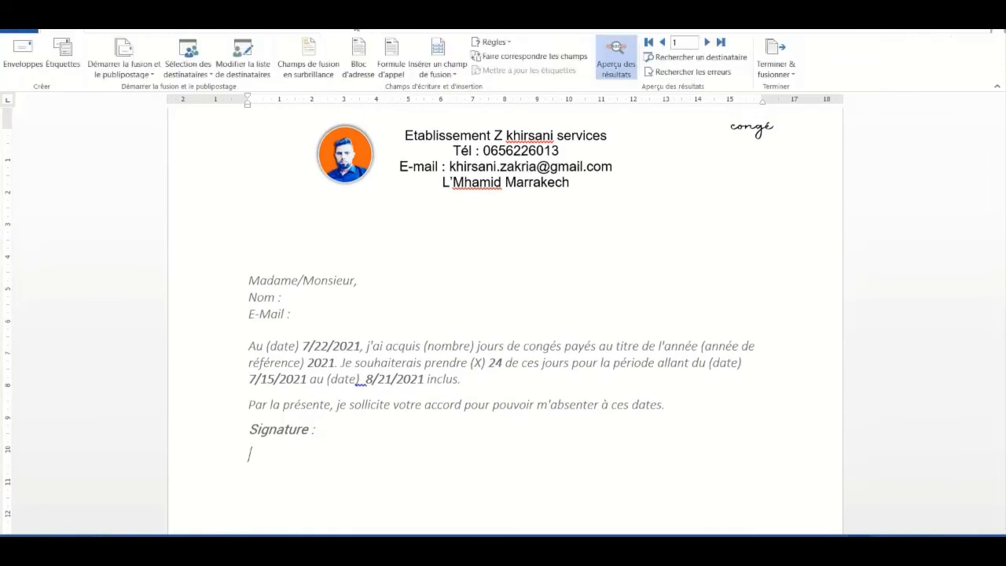
pyautogui.click(124, 62)
pyautogui.click(115, 90)
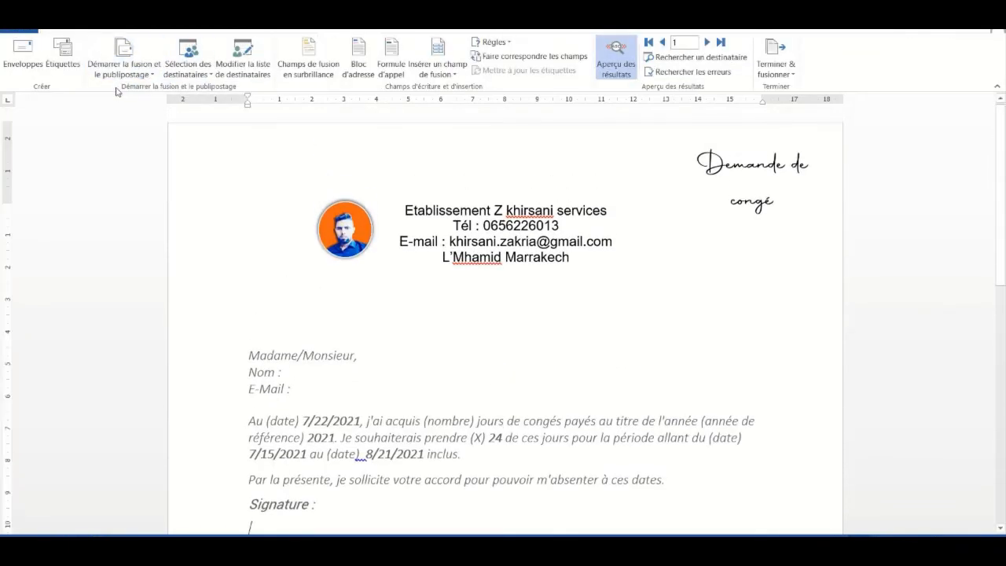
pyautogui.click(207, 69)
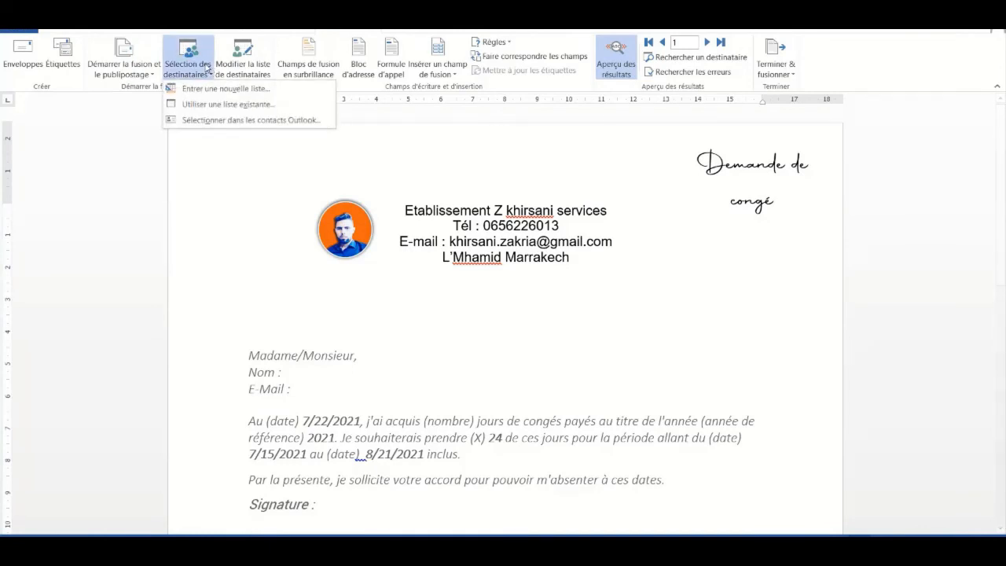
pyautogui.click(209, 104)
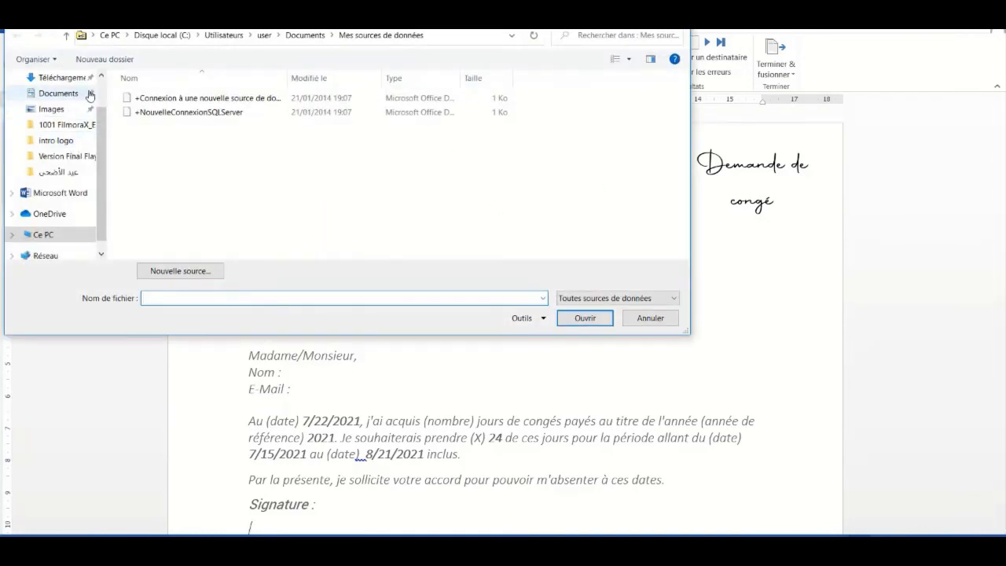
# Pick the publipostage workbook from Bureau > course folder > intro logo, confirming its Feuil1$ sheet
pyautogui.scroll(1, 101, 122)
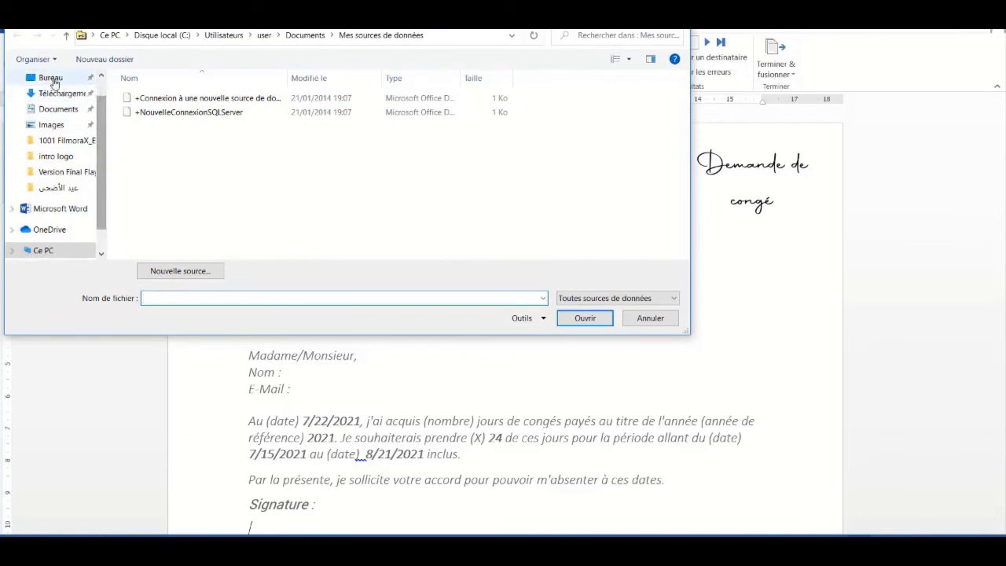
pyautogui.click(51, 79)
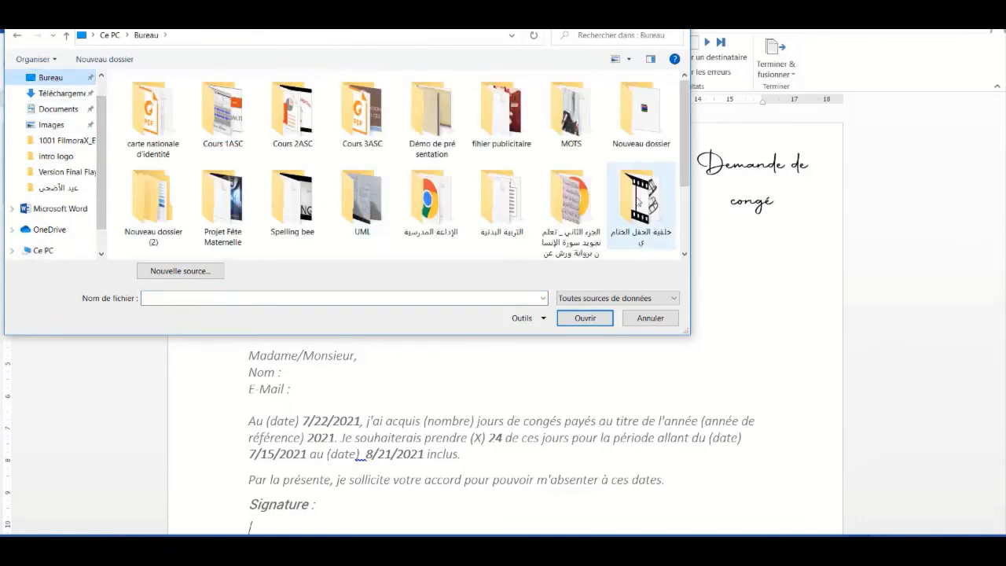
pyautogui.scroll(-2, 566, 196)
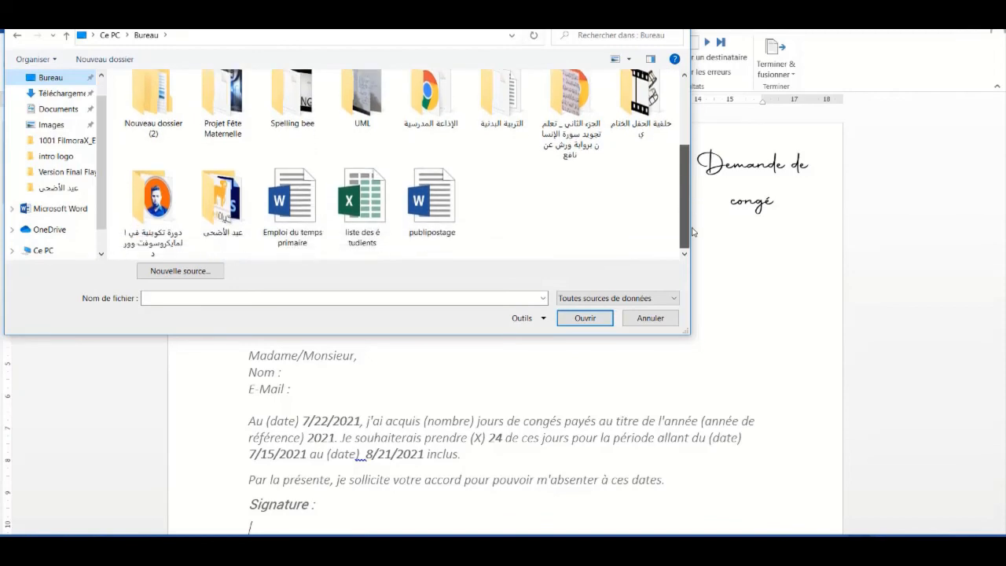
pyautogui.doubleClick(158, 201)
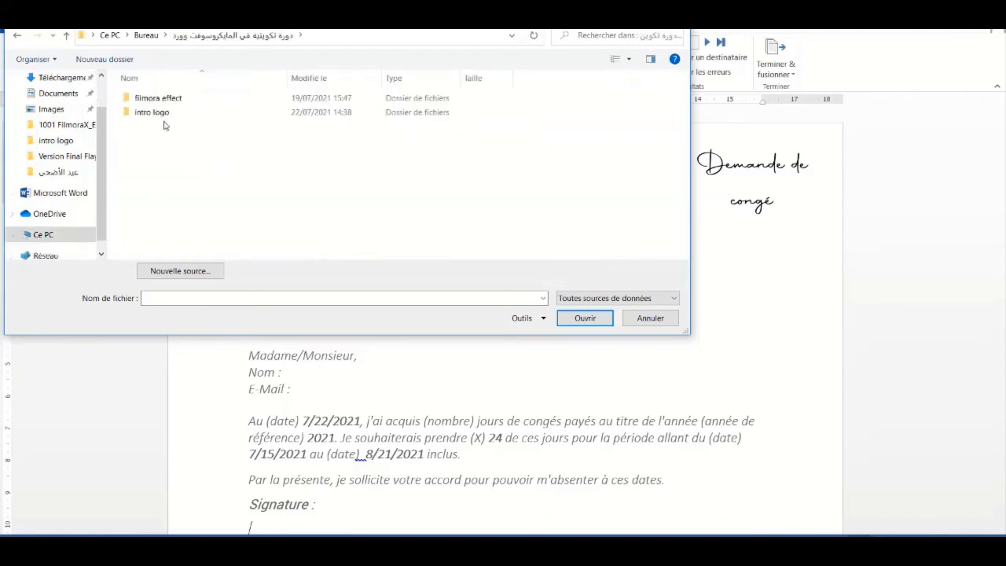
pyautogui.click(162, 115)
pyautogui.doubleClick(163, 114)
pyautogui.doubleClick(159, 140)
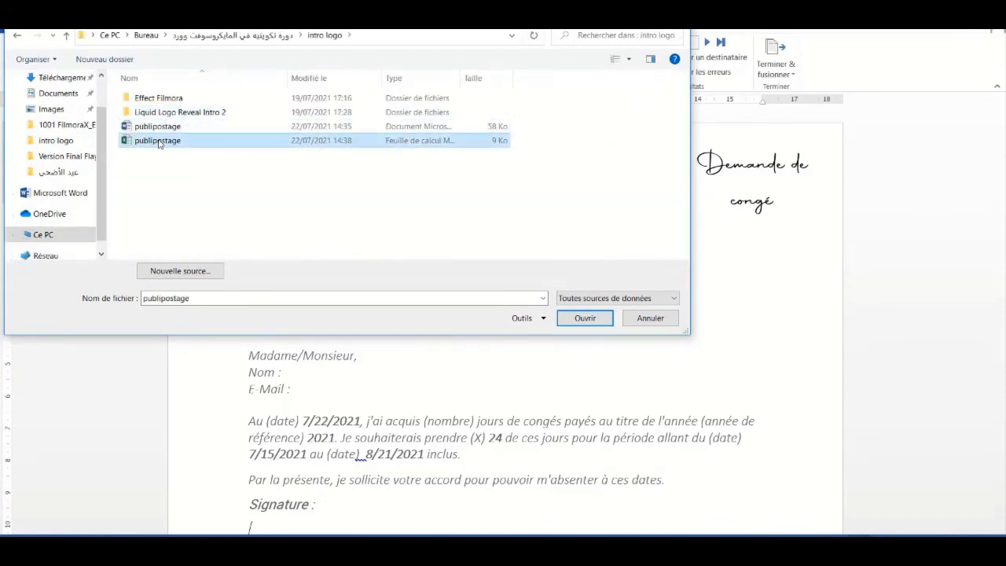
pyautogui.click(244, 143)
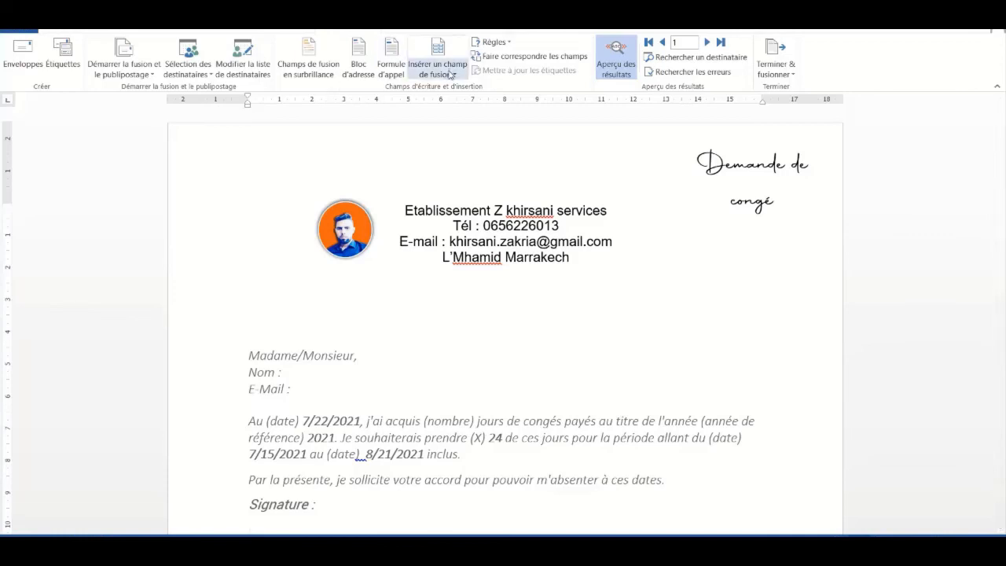
# Insert the Nom merge field after the 'Nom :' label
pyautogui.click(451, 74)
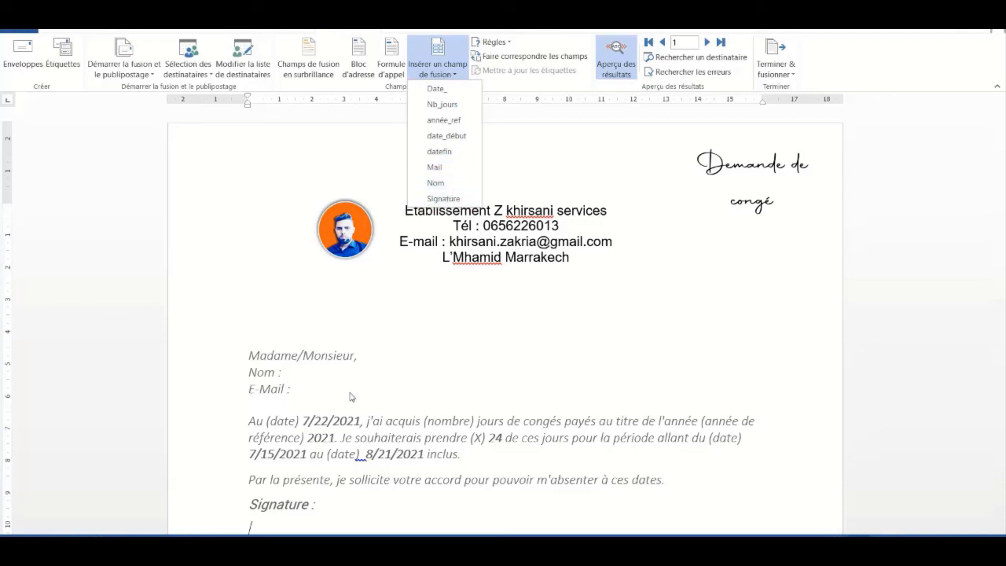
pyautogui.click(292, 372)
pyautogui.click(292, 372)
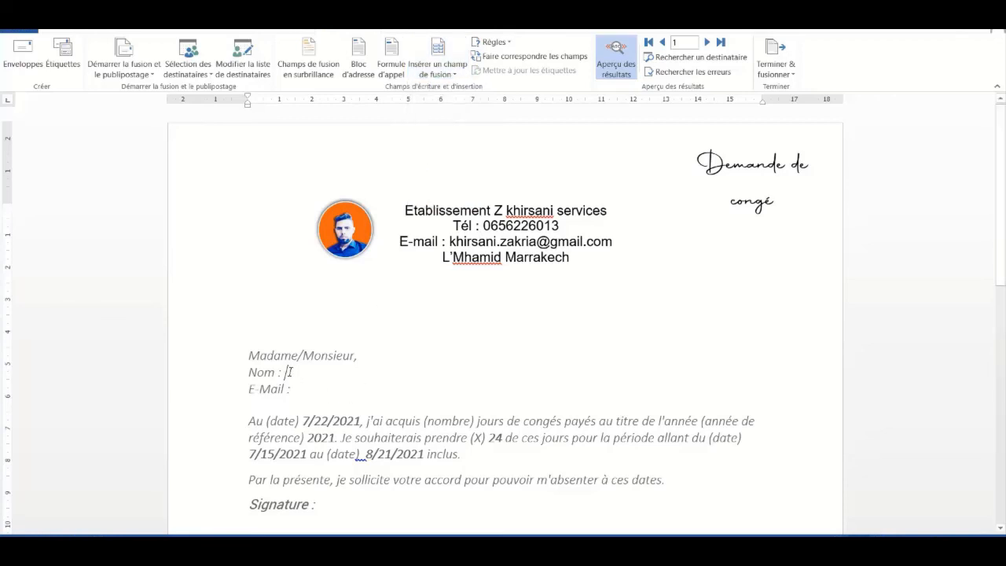
pyautogui.click(445, 75)
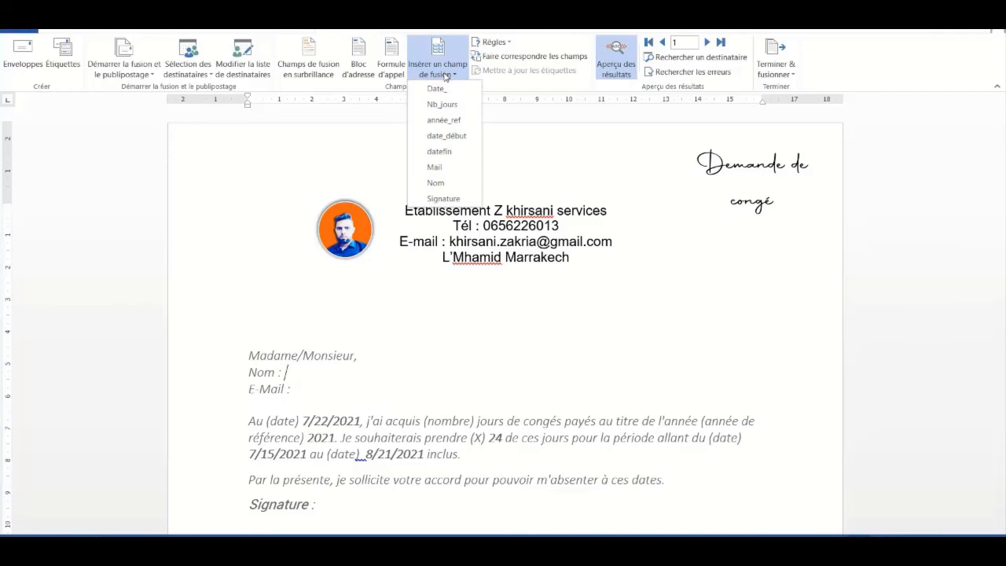
pyautogui.click(438, 182)
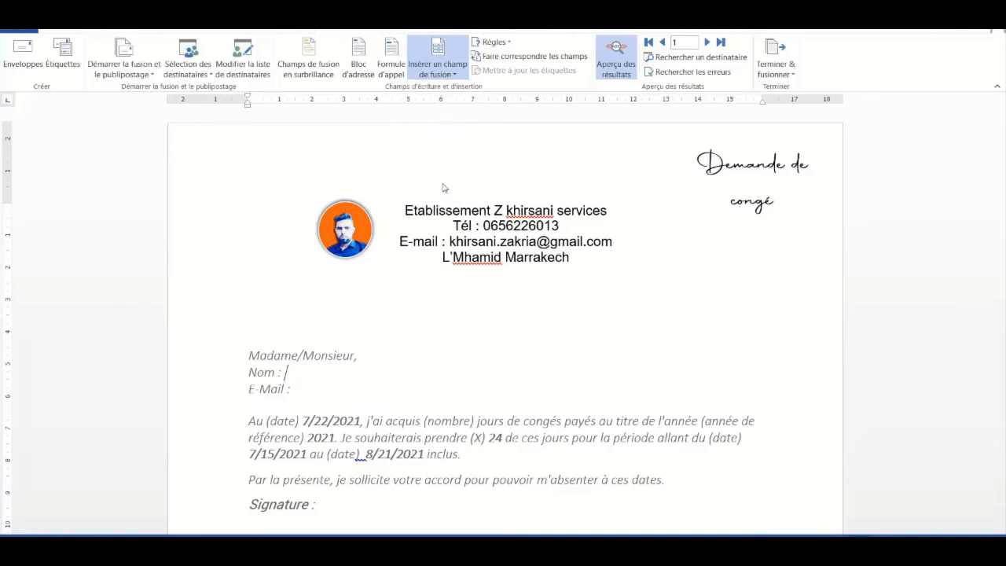
# Insert the Mail field after 'E-Mail :' and the Signature field below 'Signature :'
pyautogui.click(295, 391)
pyautogui.click(439, 75)
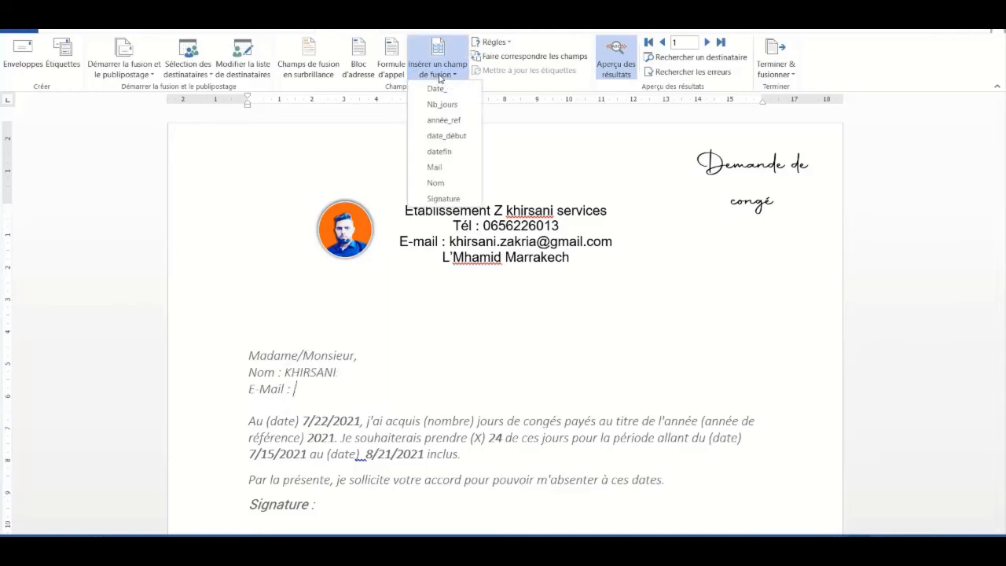
pyautogui.click(445, 168)
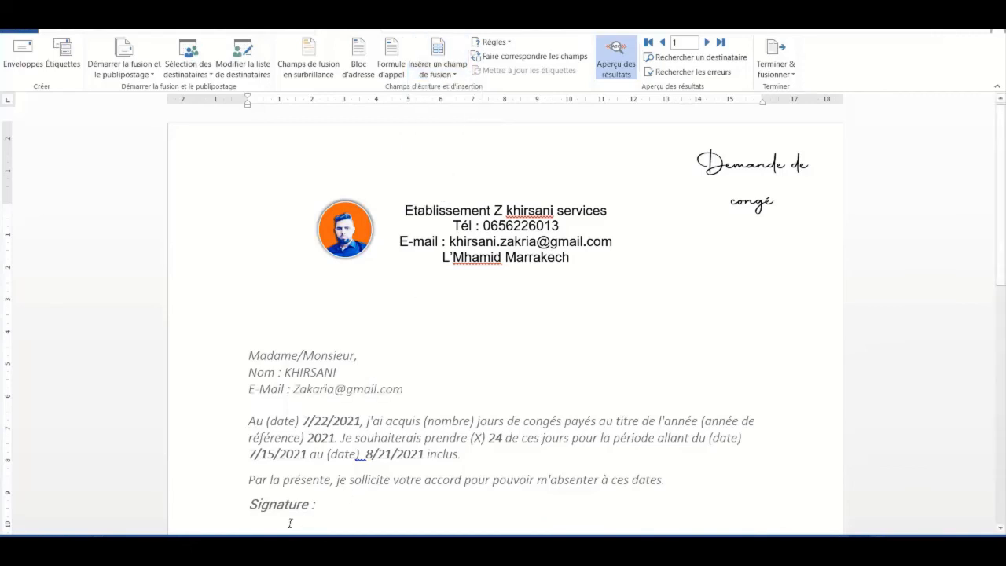
pyautogui.click(454, 75)
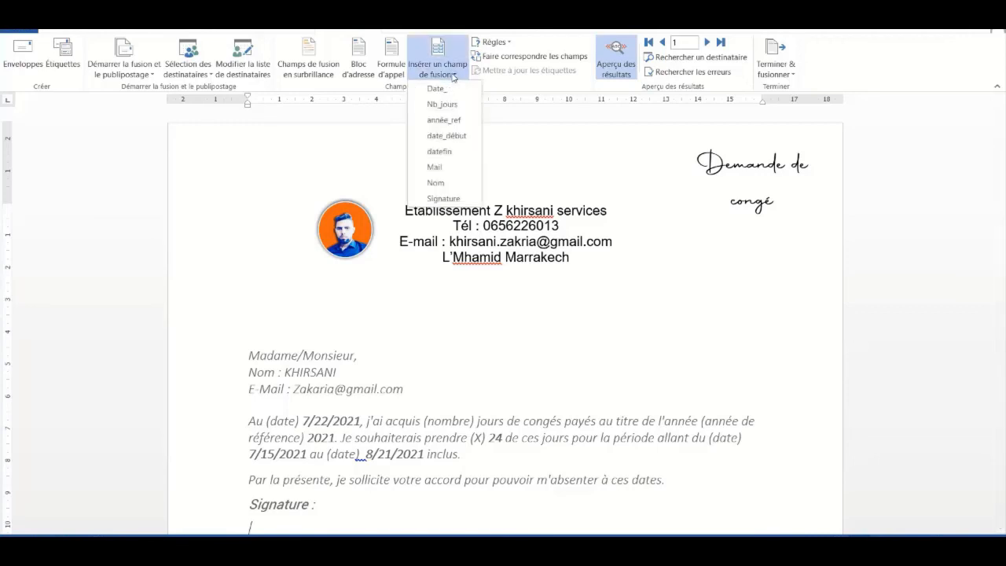
pyautogui.click(451, 201)
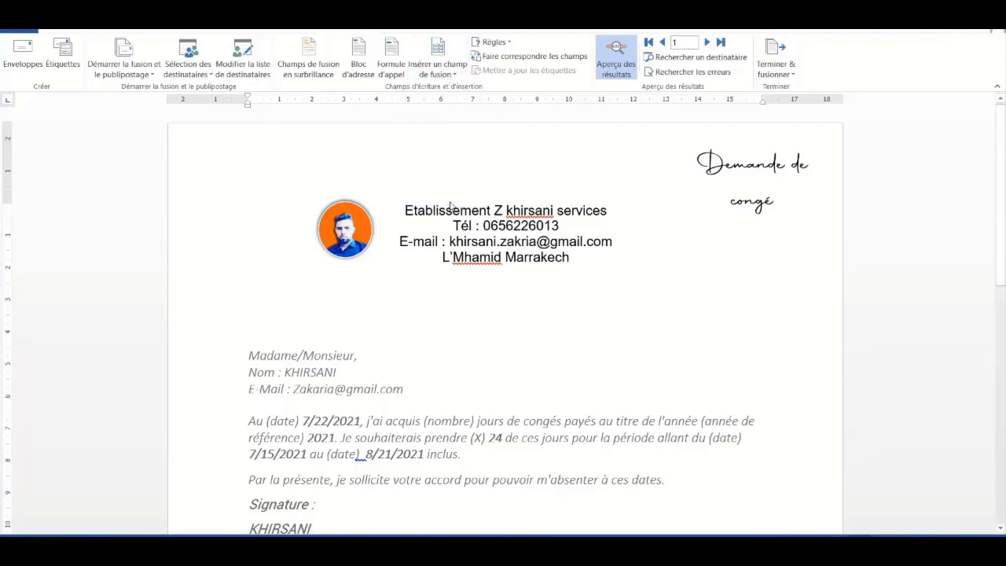
pyautogui.scroll(-2, 958, 303)
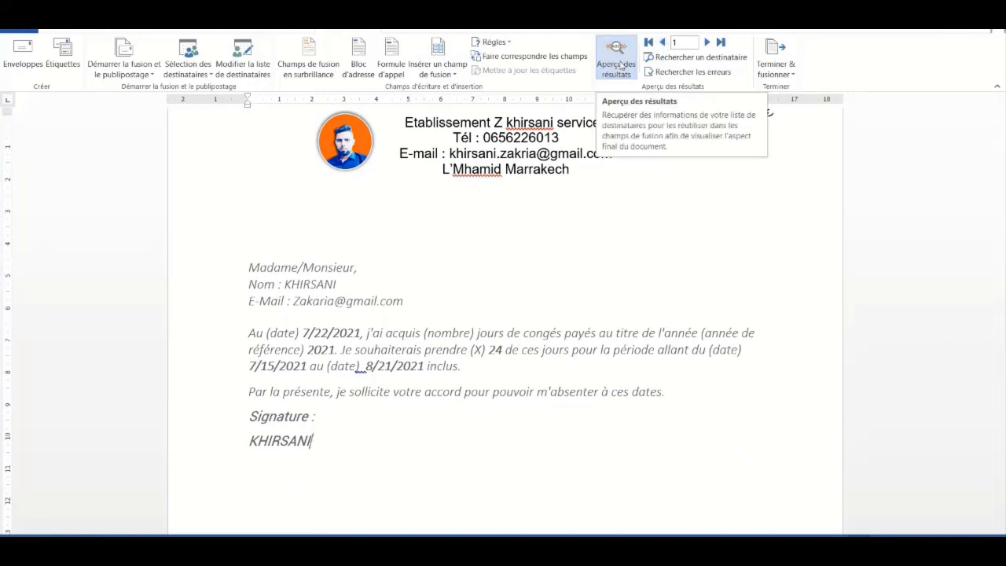
# Toggle Aperçu des résultats between field codes and values, ending with values shown
pyautogui.click(618, 57)
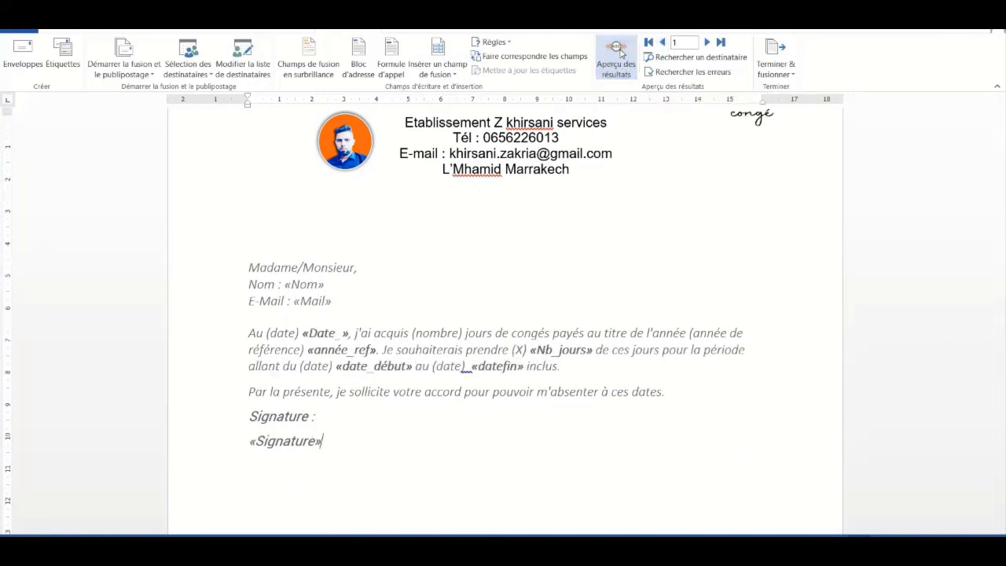
pyautogui.click(620, 53)
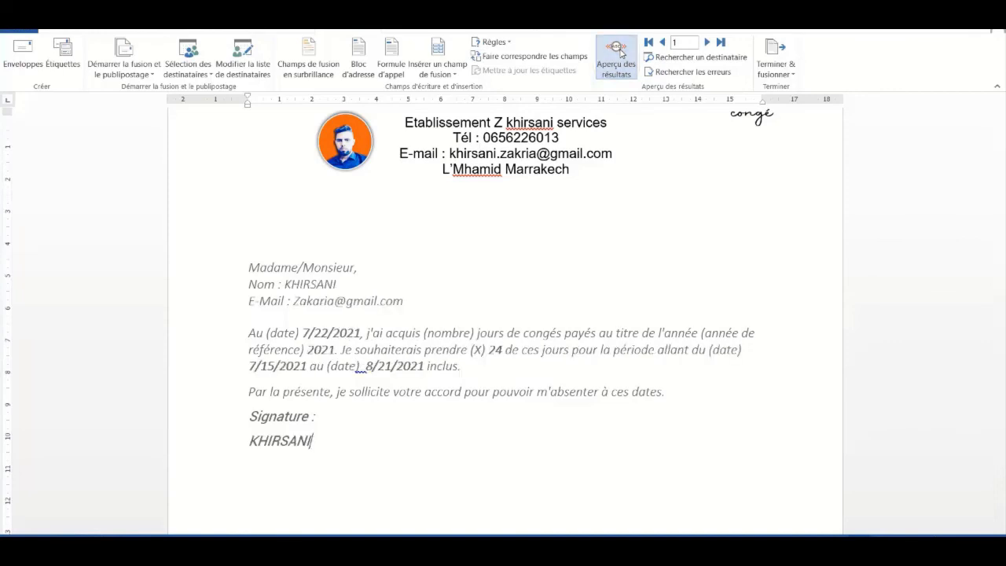
pyautogui.click(620, 52)
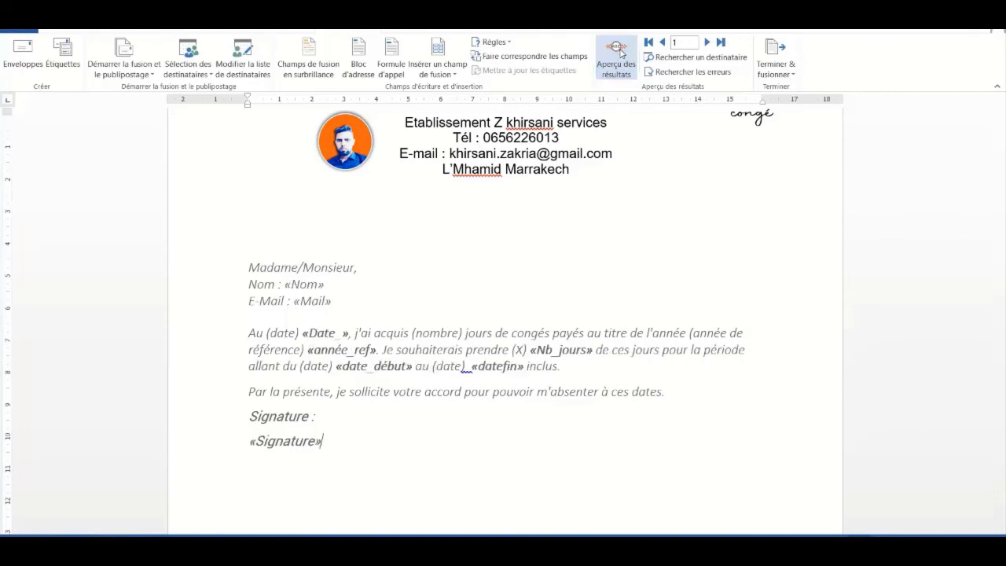
pyautogui.click(620, 52)
pyautogui.click(621, 53)
pyautogui.click(620, 52)
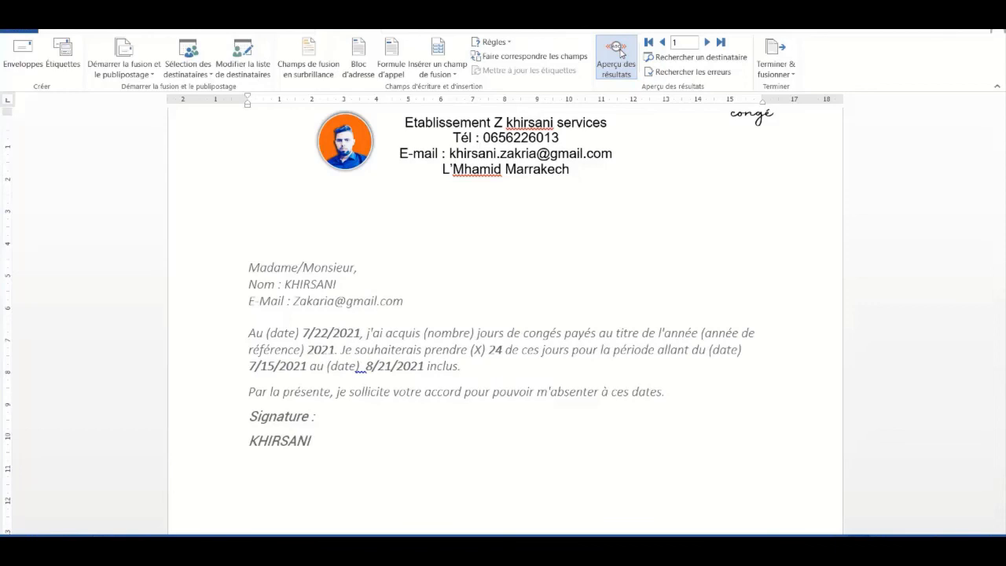
# Browse the merged letters for records 2 to 4, then return to record 2
pyautogui.click(707, 42)
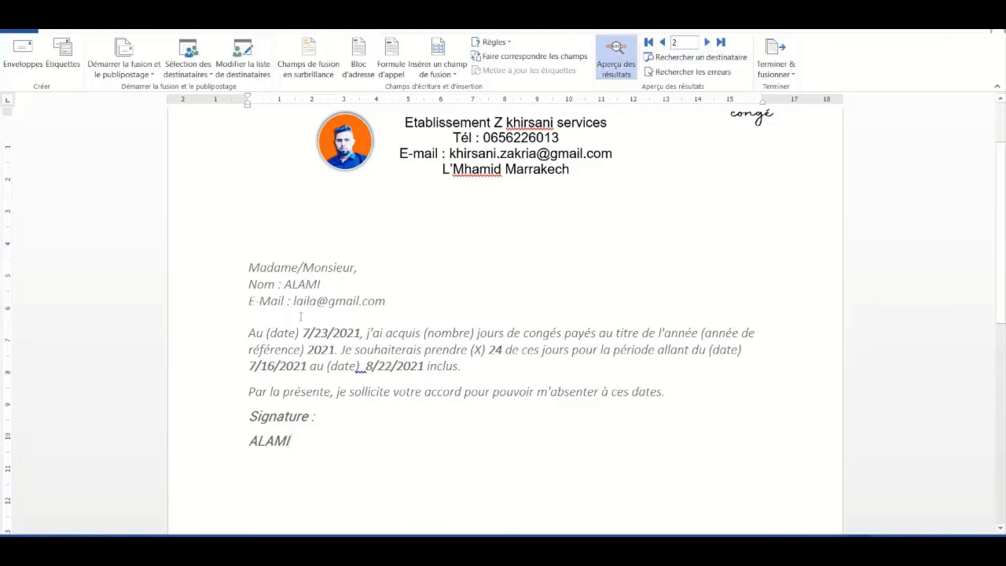
pyautogui.click(707, 42)
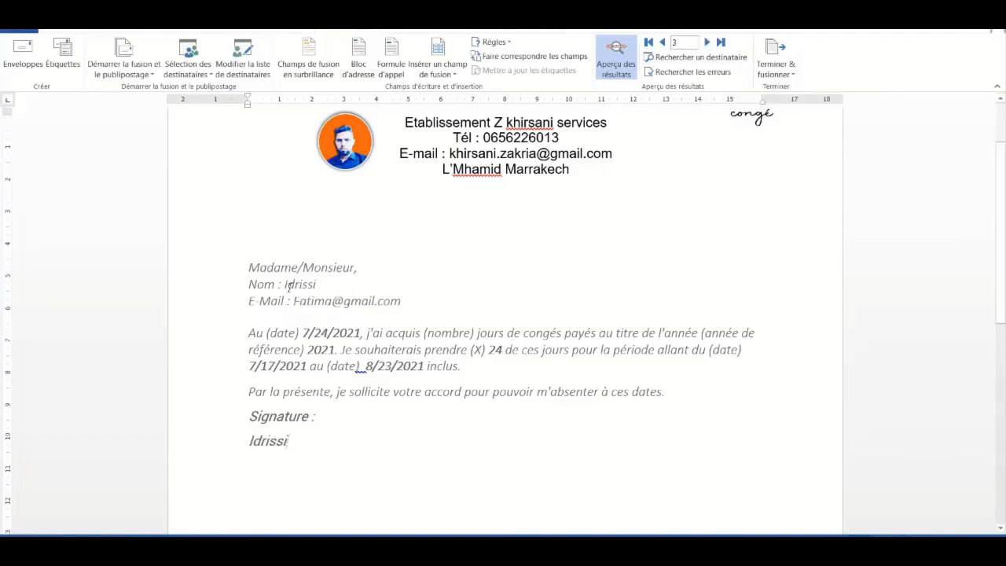
pyautogui.click(708, 44)
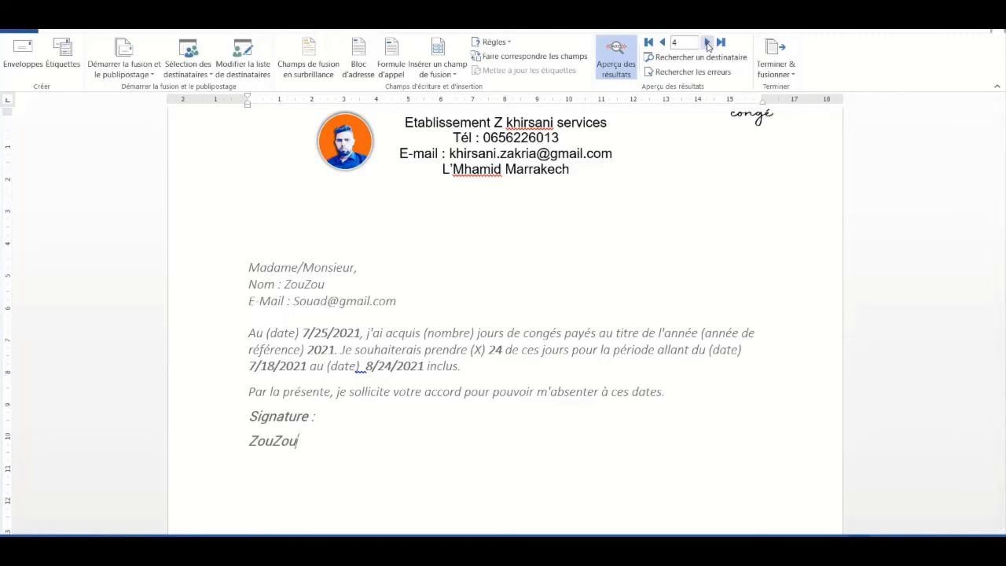
pyautogui.click(662, 42)
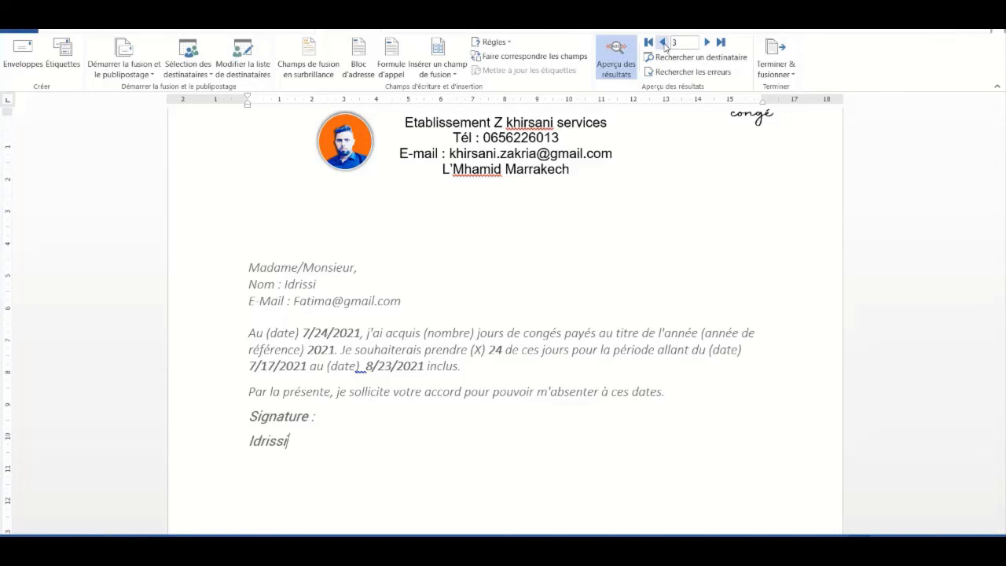
pyautogui.click(662, 42)
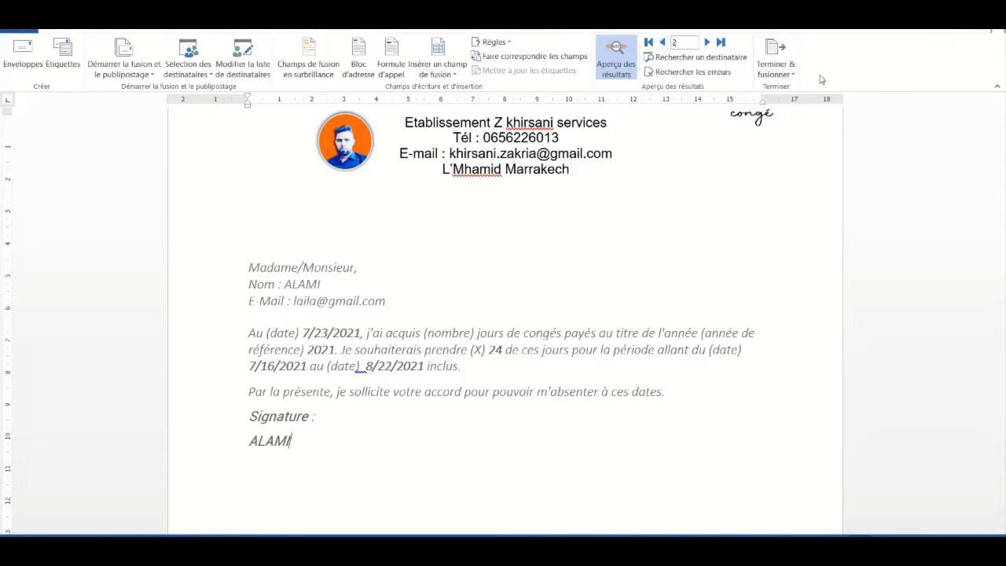
# Start an e-mail merge using the Mail field as recipient and typing subject 'demande'
pyautogui.click(793, 74)
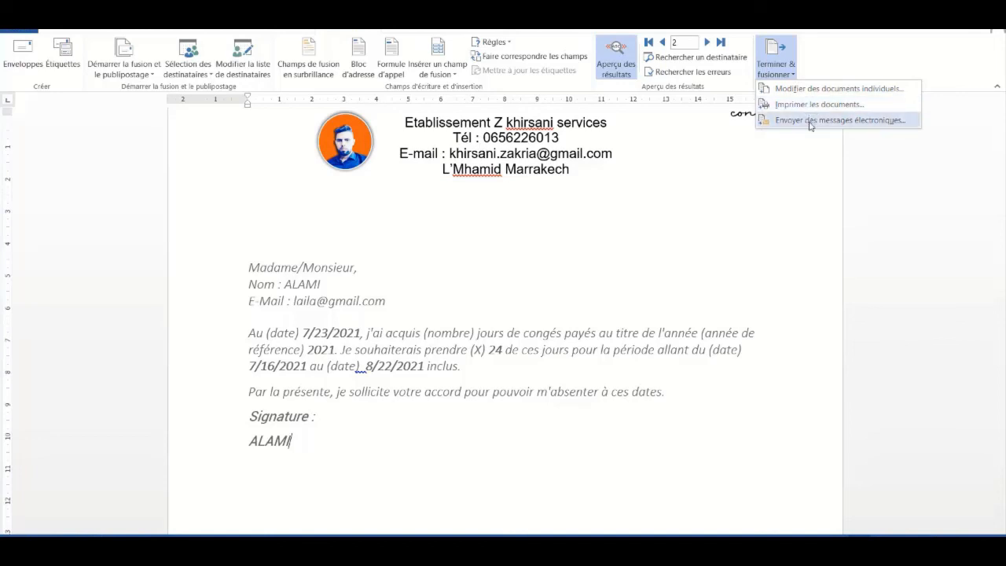
pyautogui.click(810, 125)
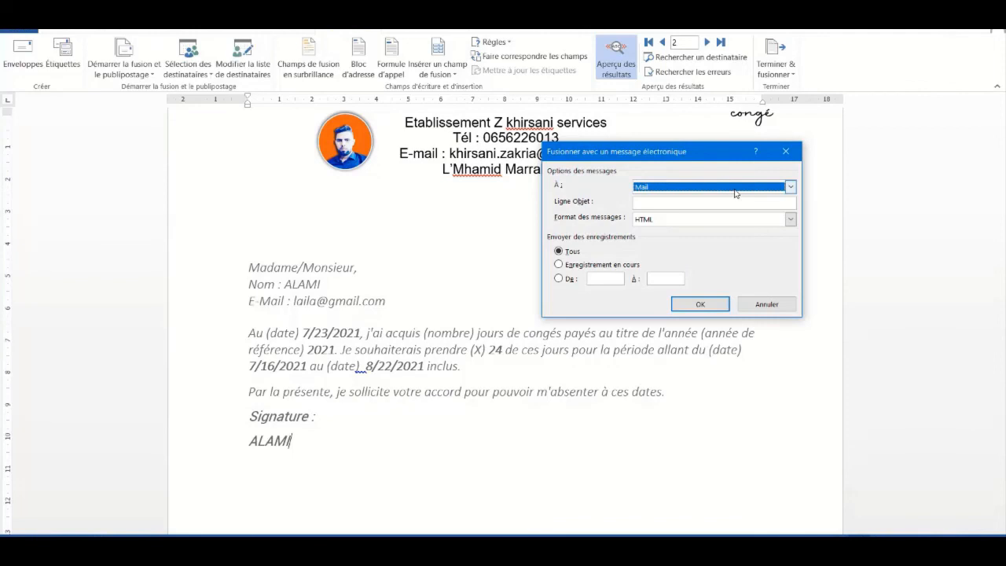
pyautogui.click(790, 187)
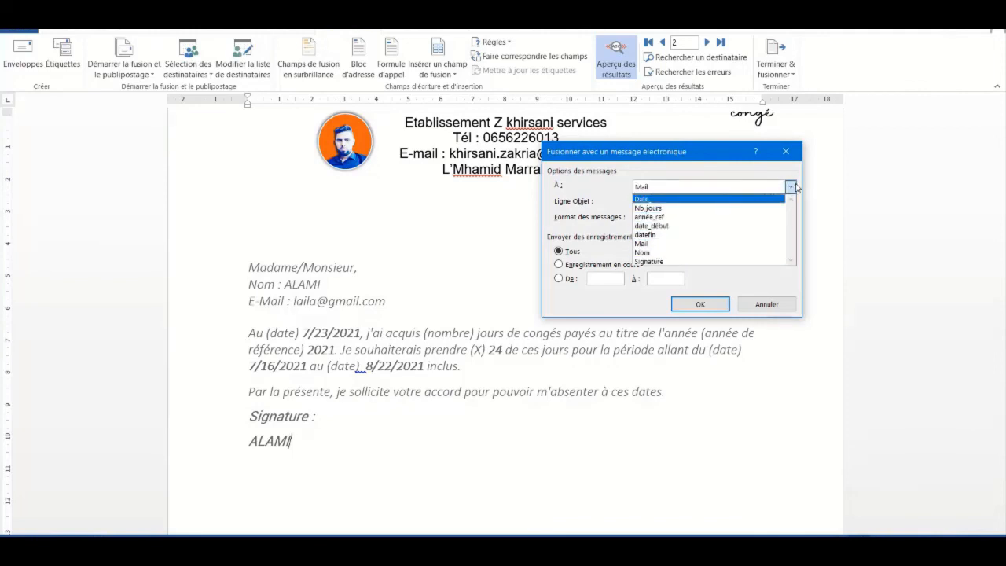
pyautogui.click(792, 187)
pyautogui.click(670, 201)
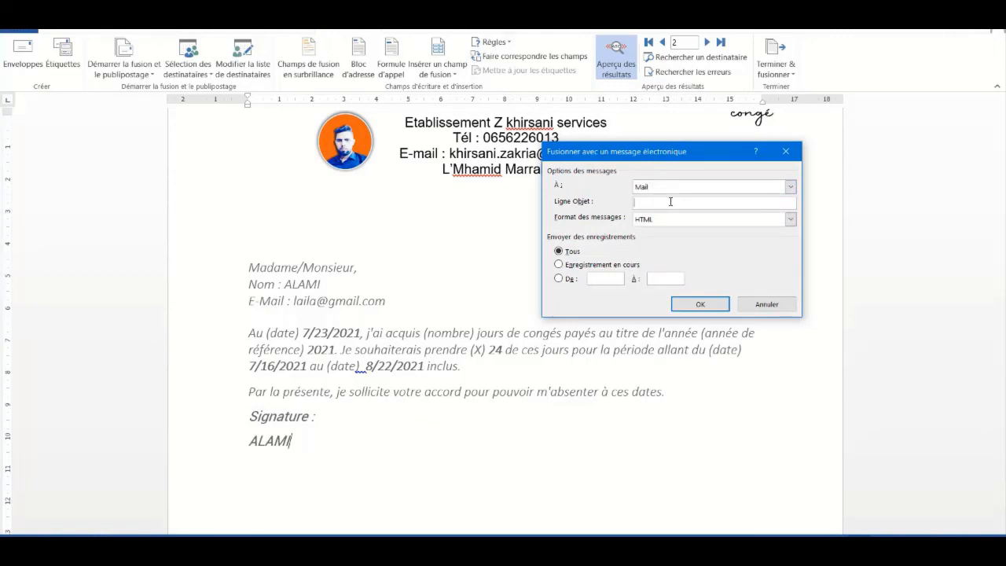
pyautogui.write('demande')
# Run the e-mail merge, then close the Terminer & fusionner menu unused
pyautogui.click(700, 304)
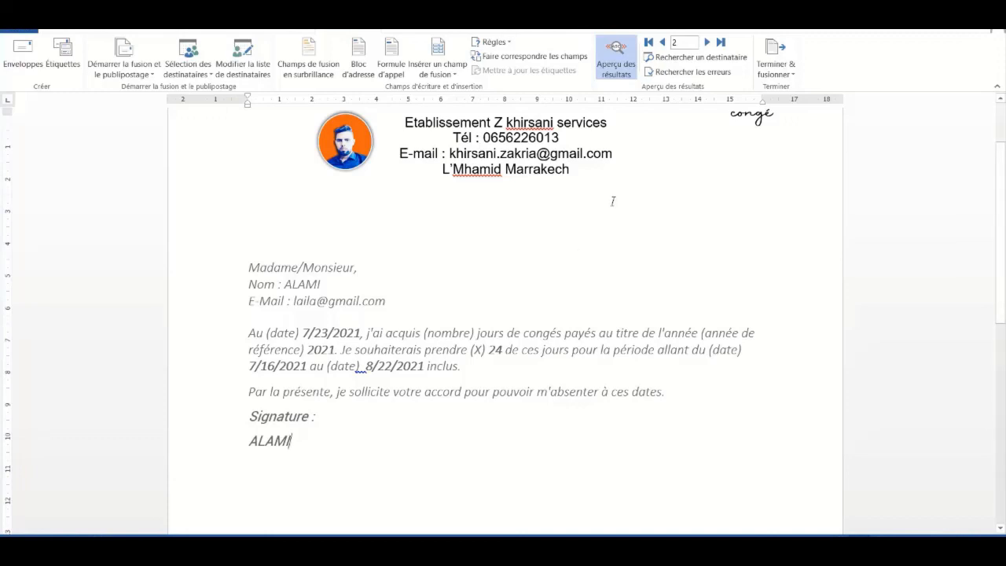
pyautogui.click(779, 71)
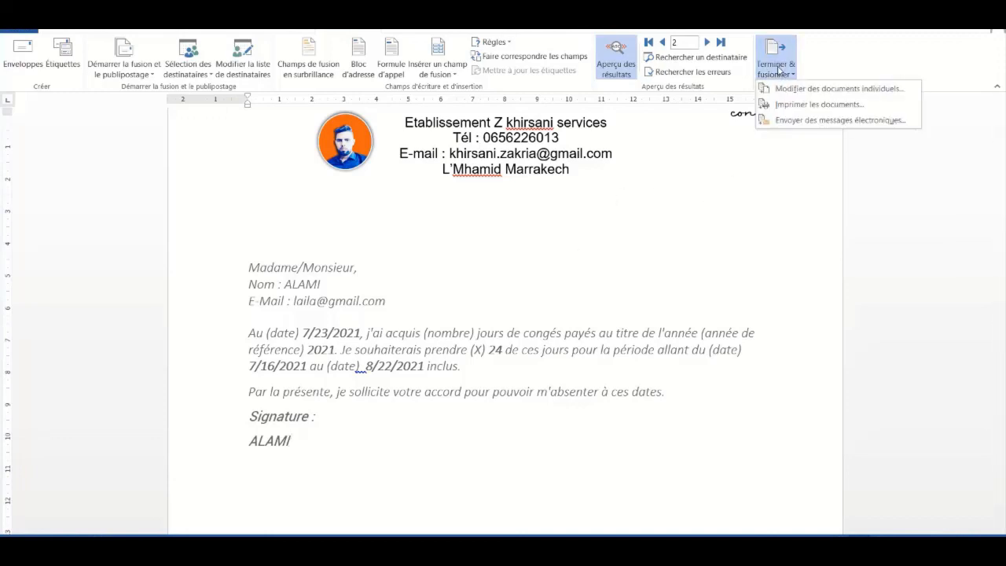
pyautogui.click(635, 226)
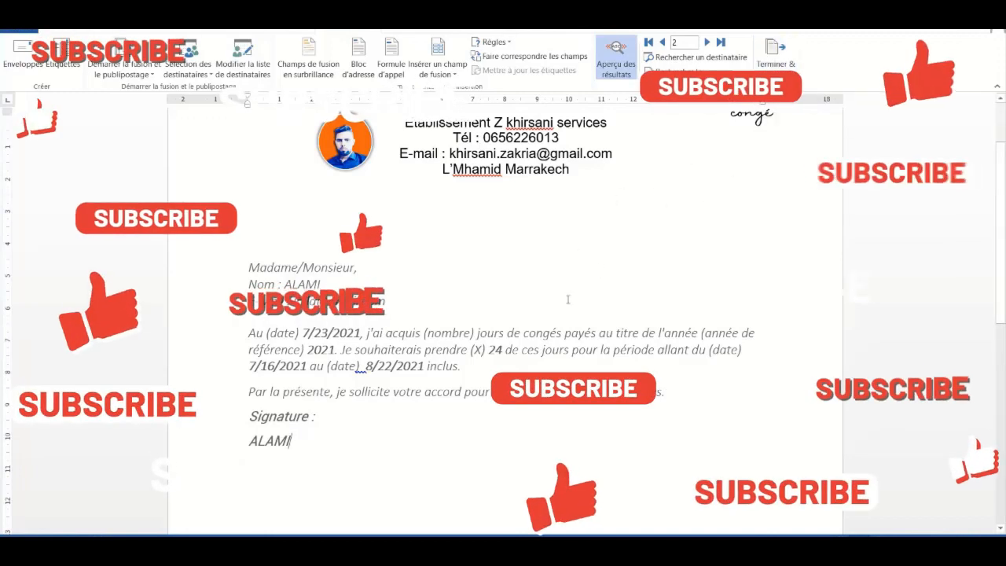